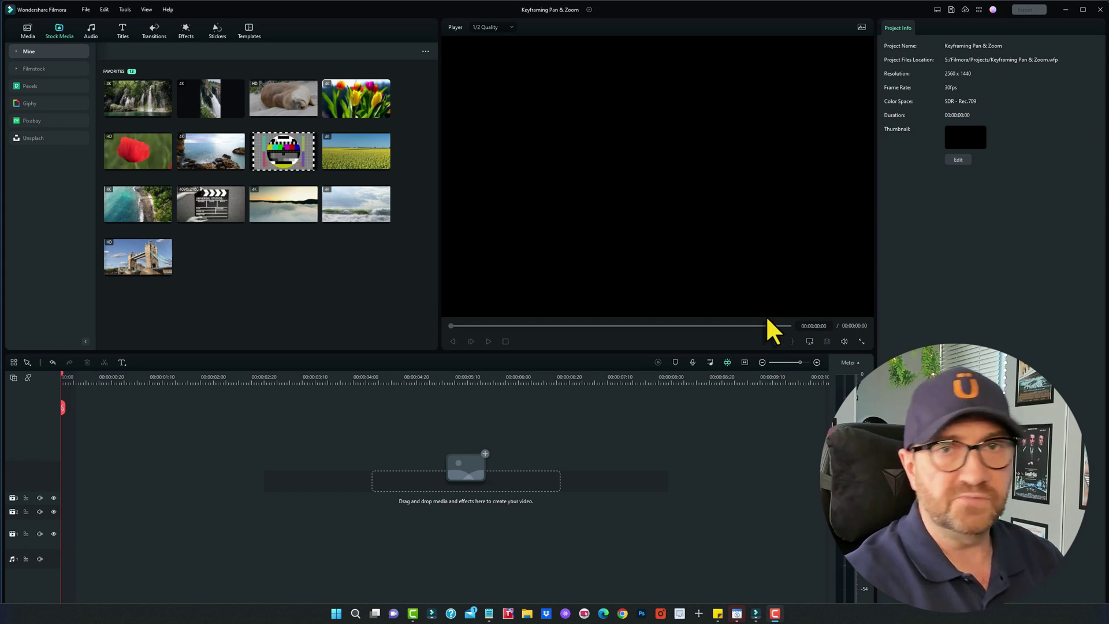
Add the waterfall stock clip from Favorites to the timeline and fit it to view.
click(130, 101)
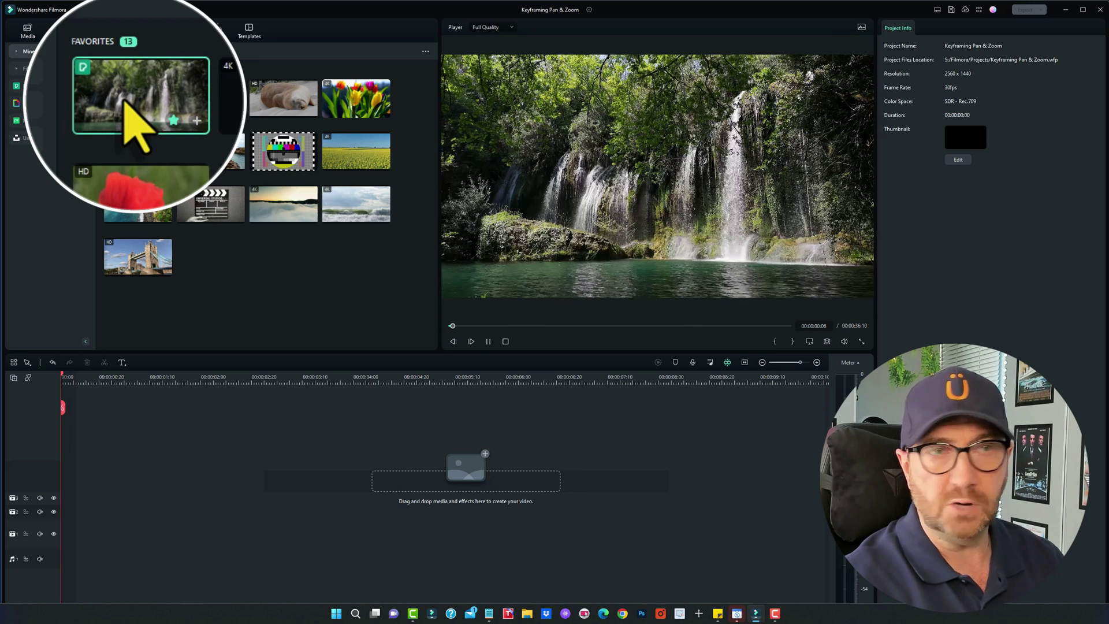
drag(130, 100, 80, 541)
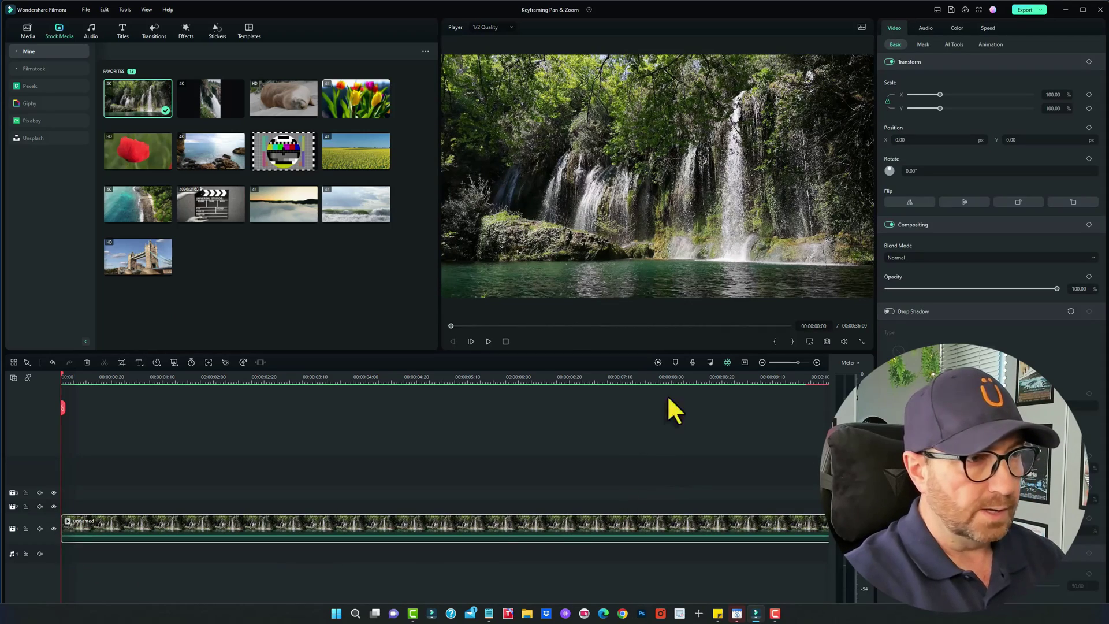
click(745, 363)
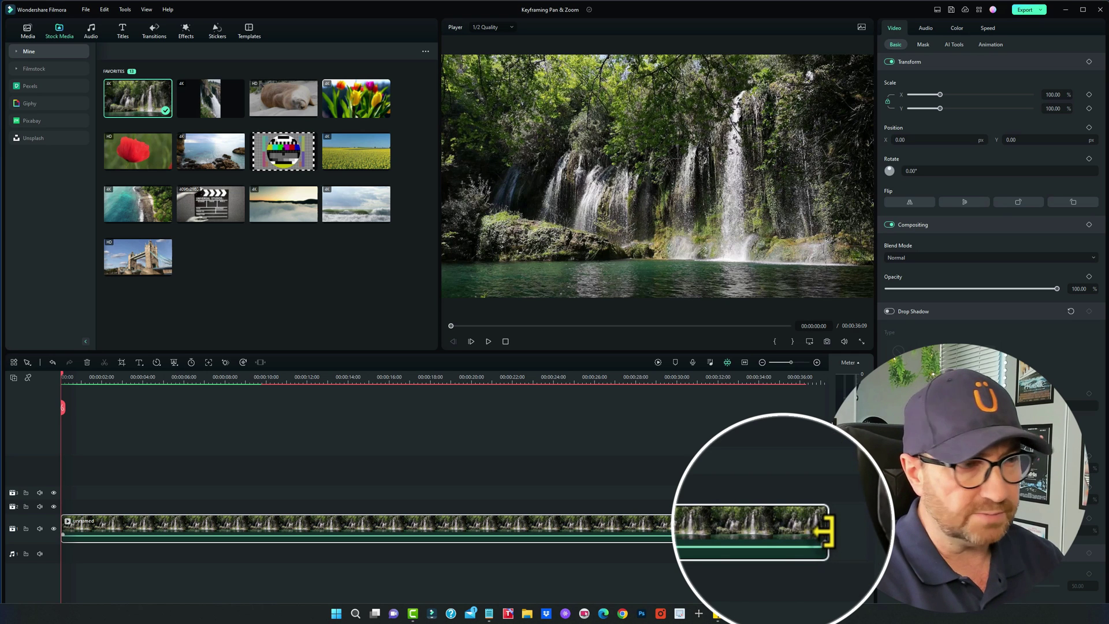
Trim the clip to 9:24 long and play it back.
drag(807, 527, 261, 523)
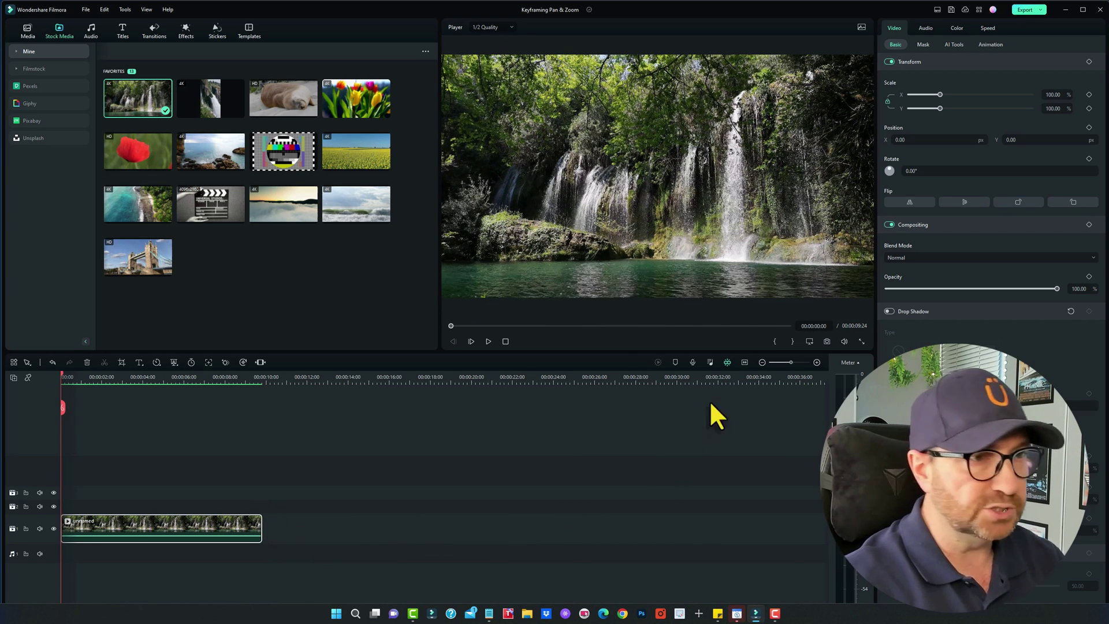
click(745, 362)
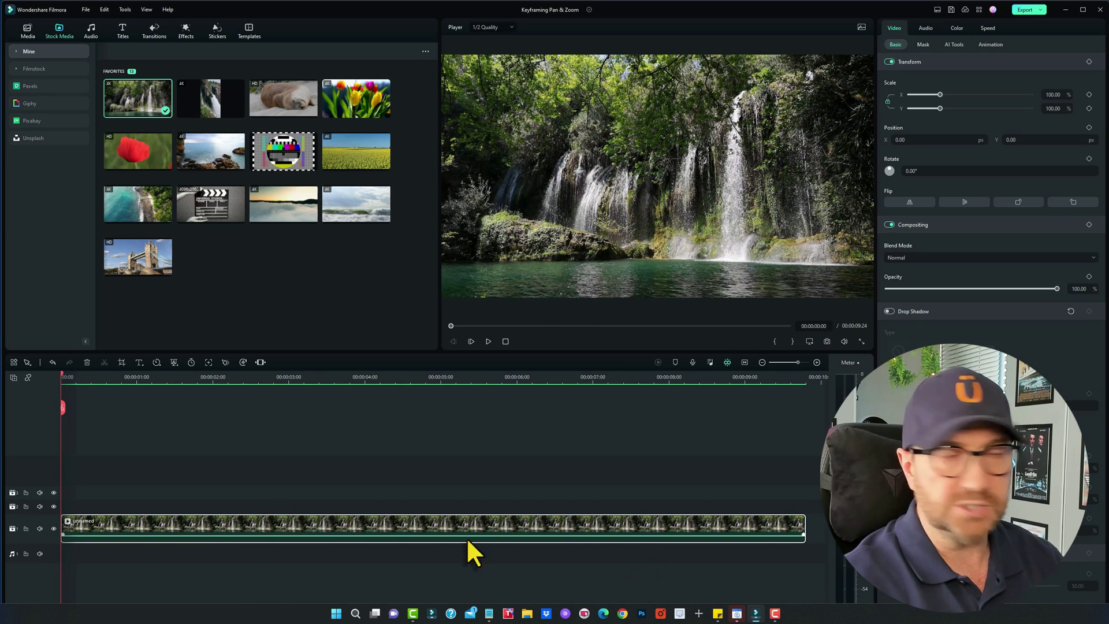
click(489, 343)
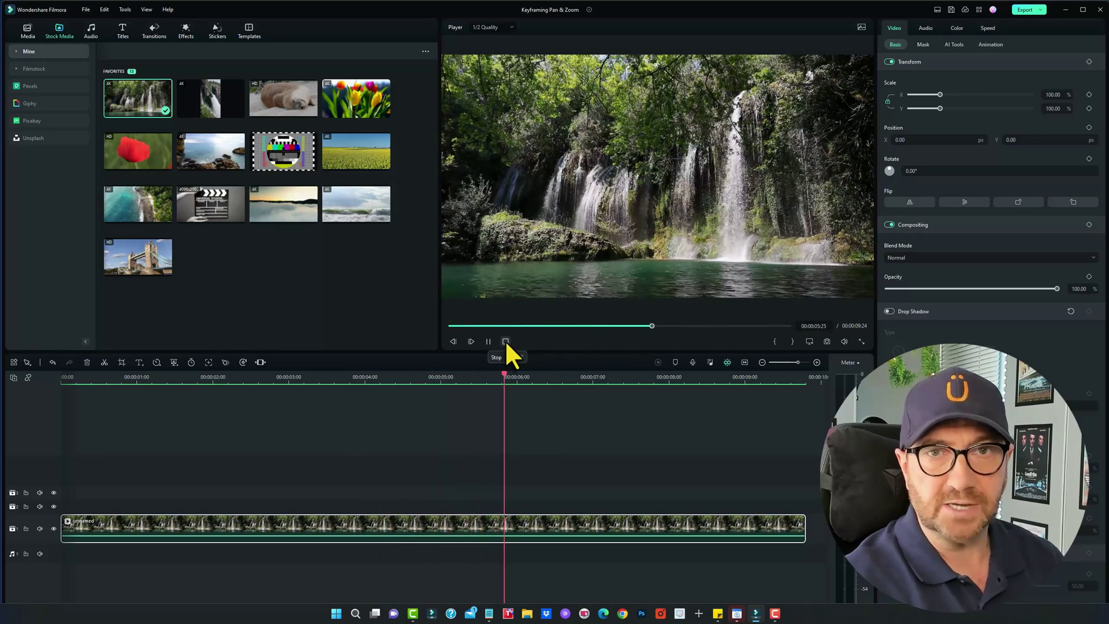
click(505, 341)
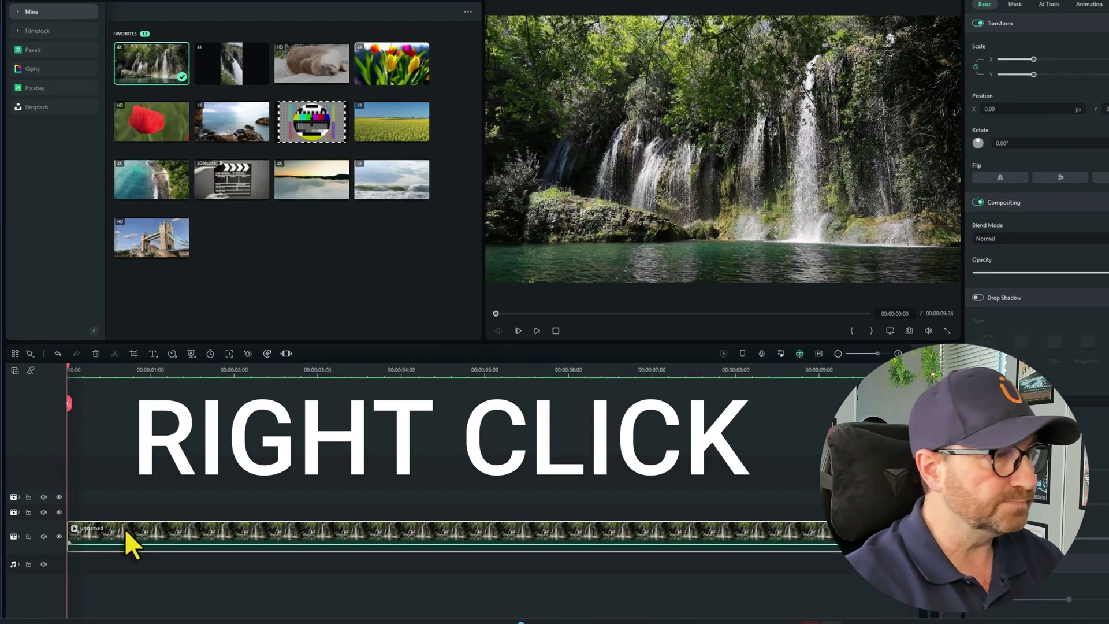
Open the clip's Crop and Zoom, Pan & Zoom tab, and preview the default zoom-in.
right_click(117, 526)
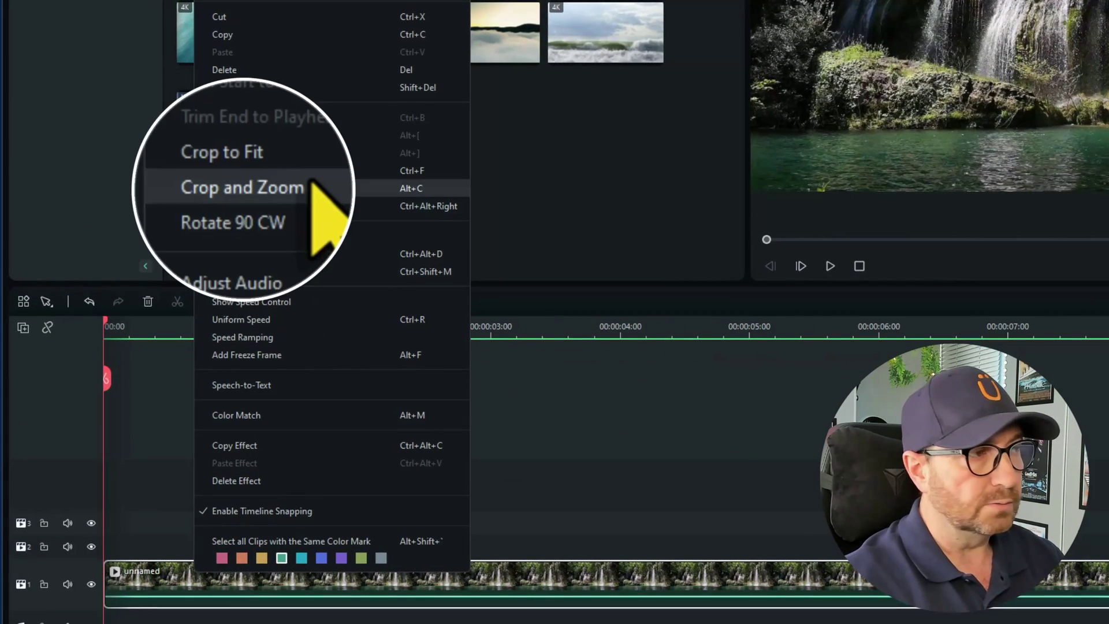
click(266, 188)
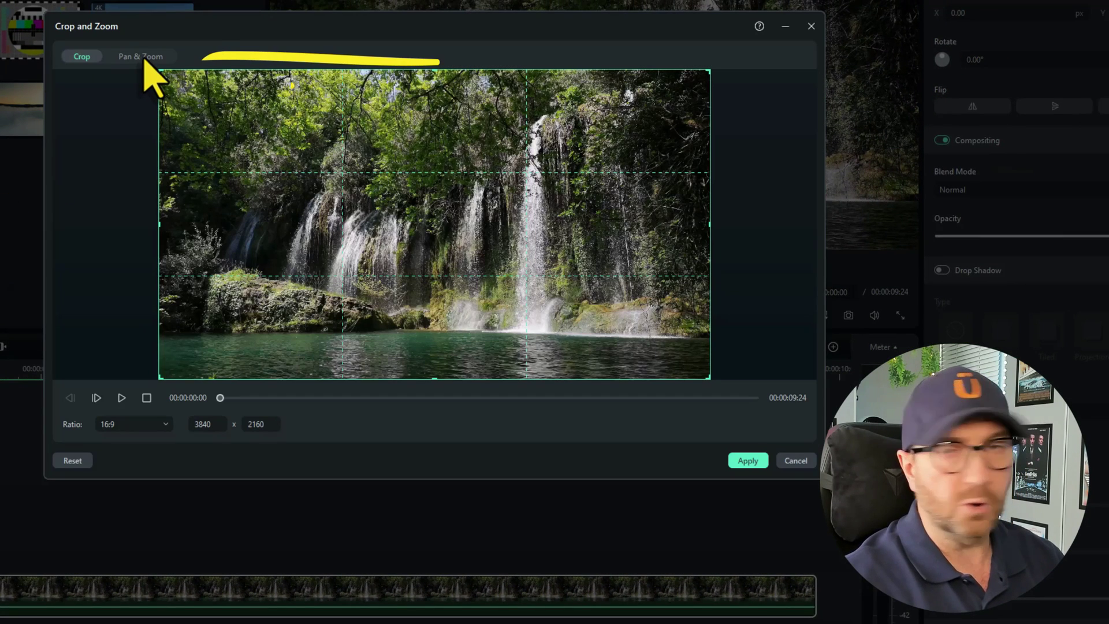
click(147, 58)
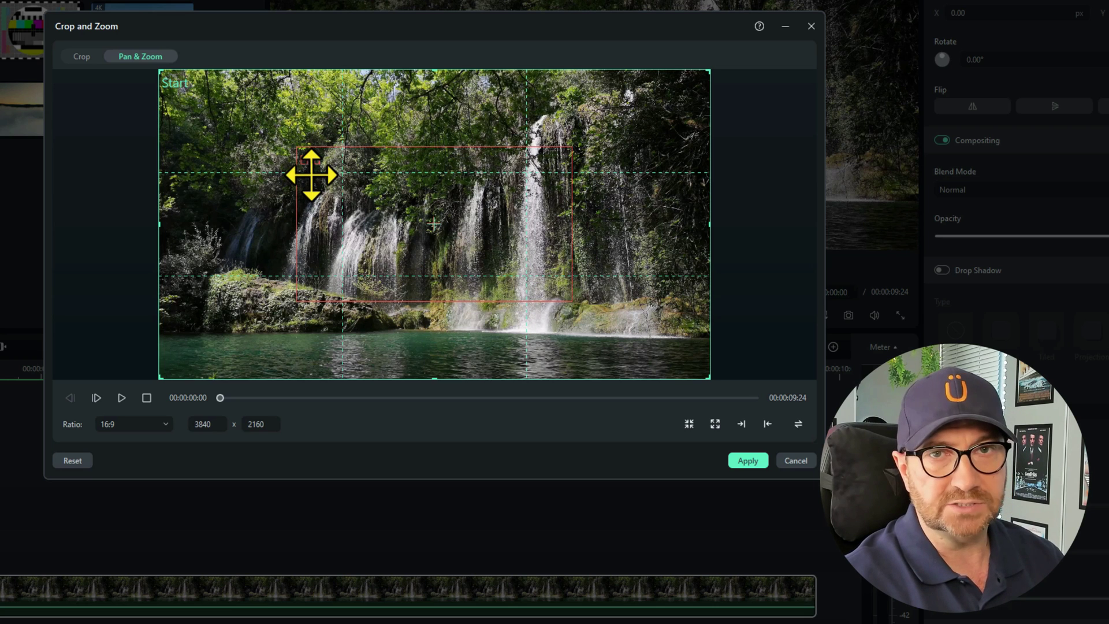
click(122, 398)
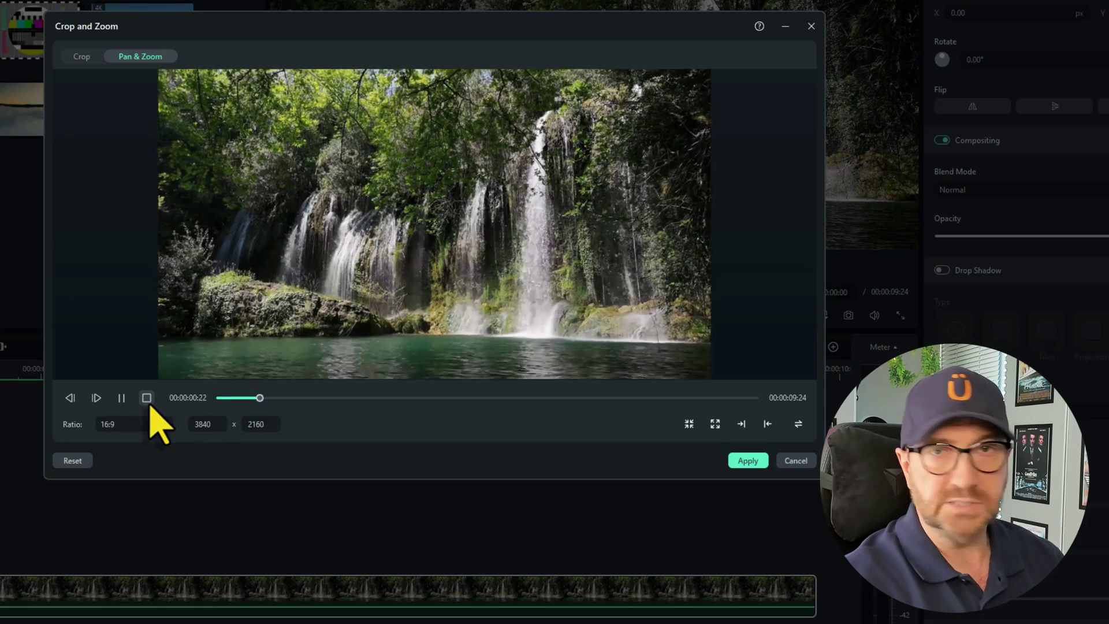
click(148, 400)
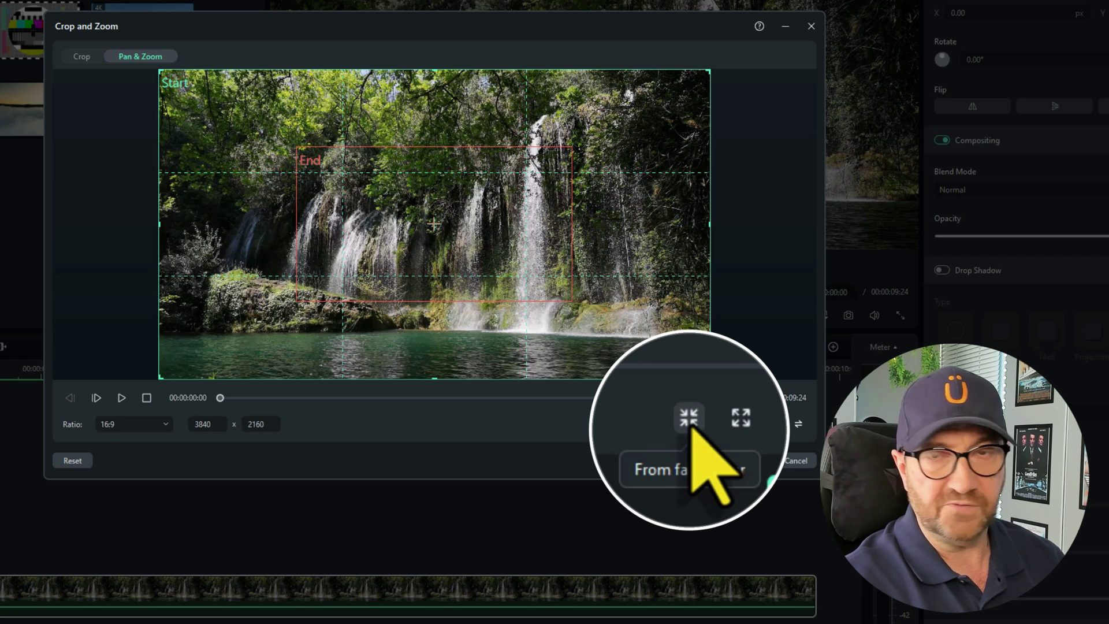
Switch to the zoom-out preset, pulling from the central waterfalls to full frame, and preview it.
click(121, 397)
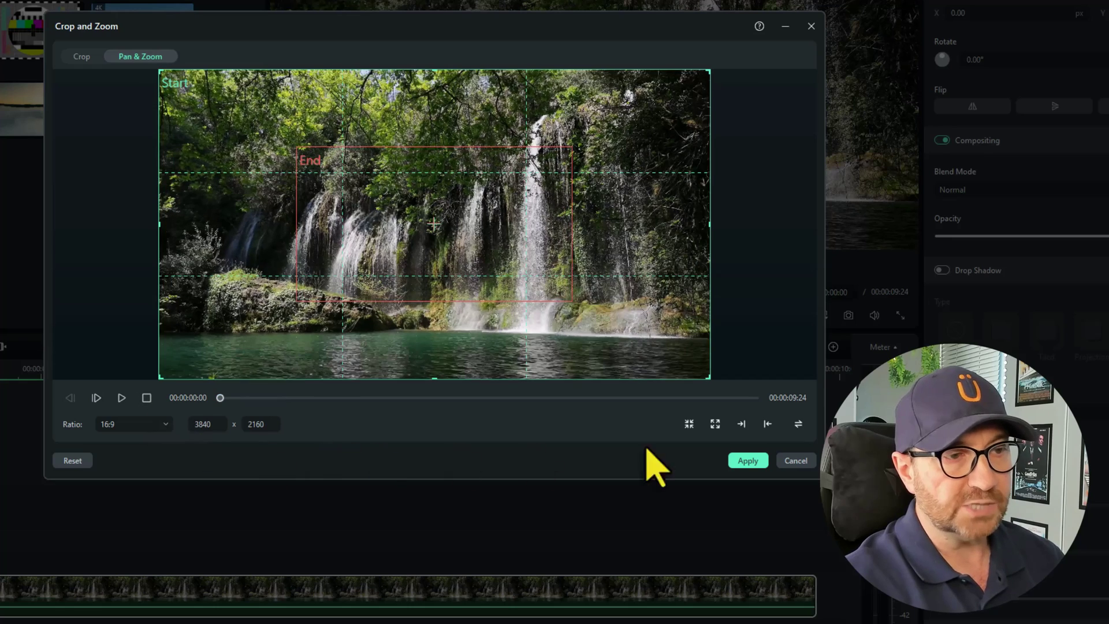
click(715, 423)
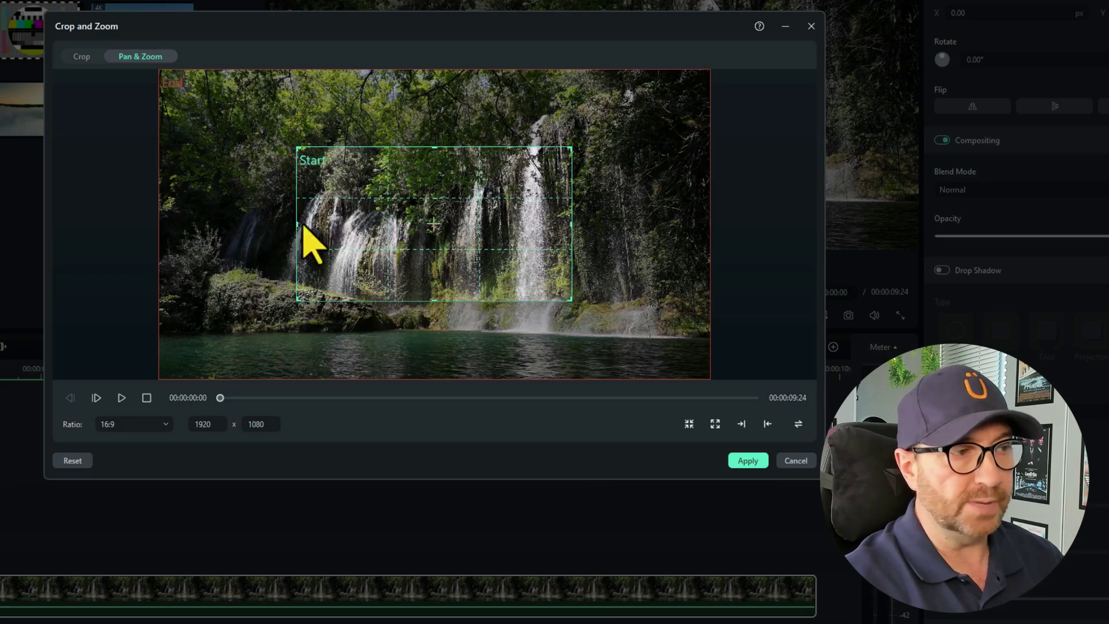
click(122, 398)
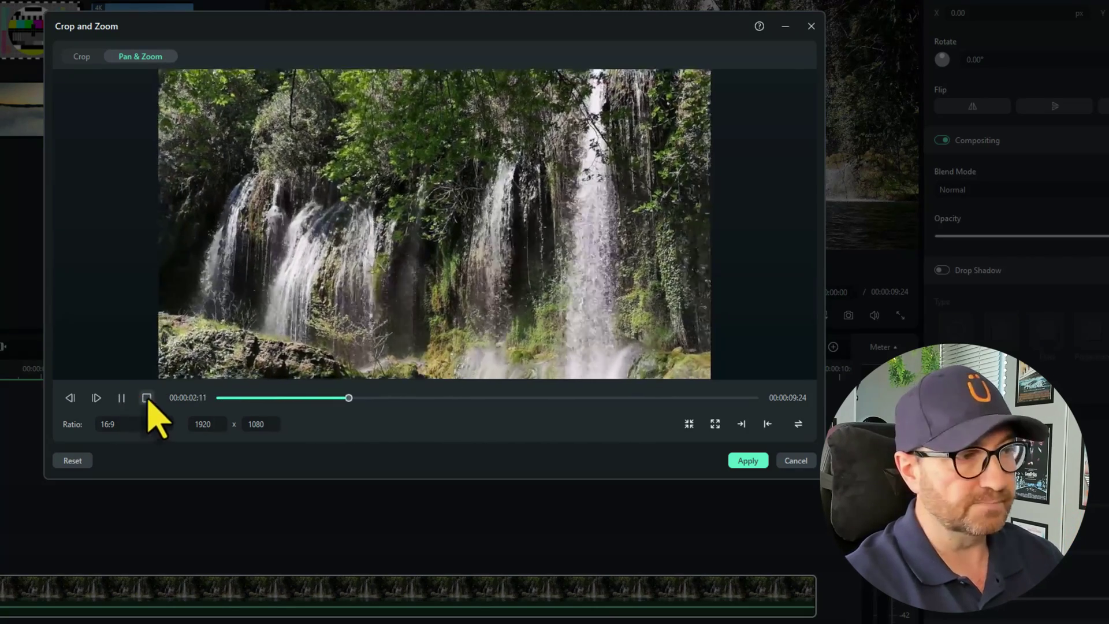
click(146, 397)
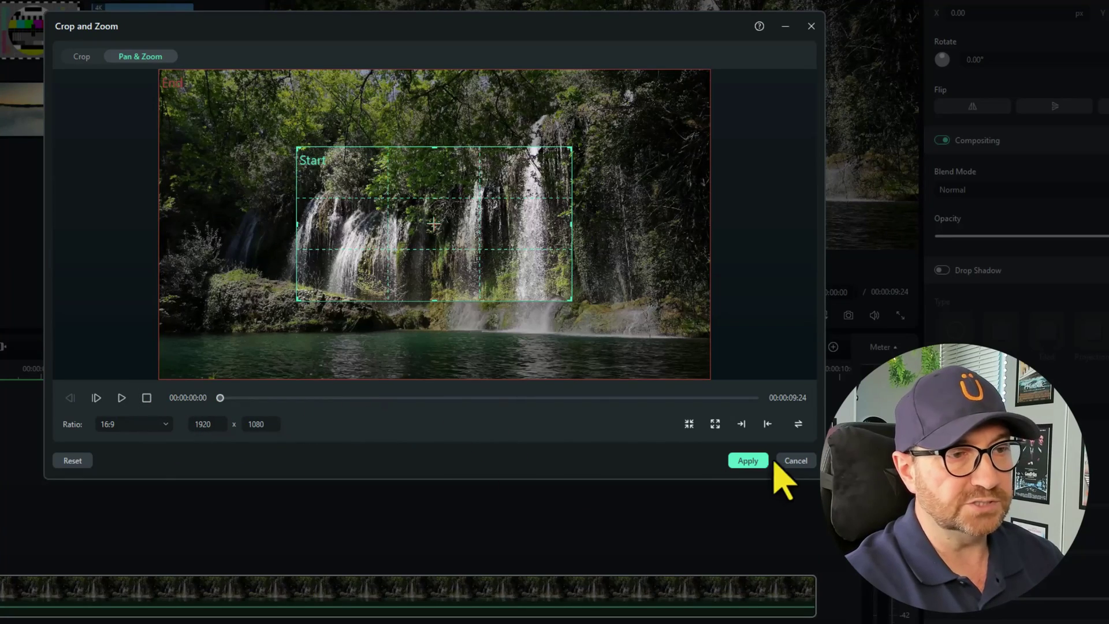
Apply the left-to-right pan preset and preview it.
click(741, 424)
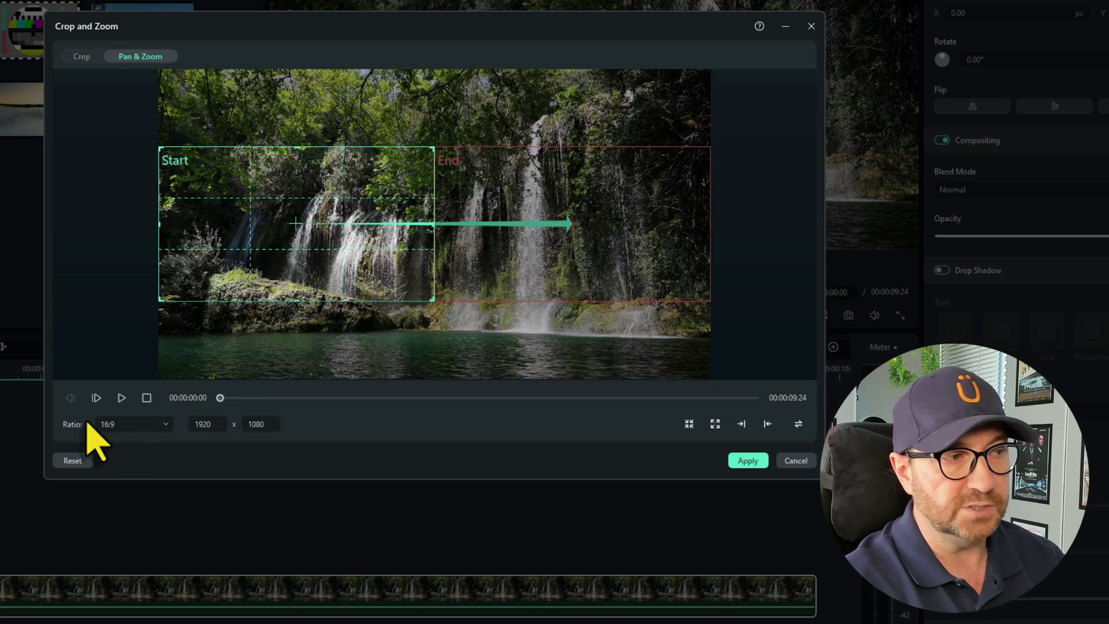
click(121, 398)
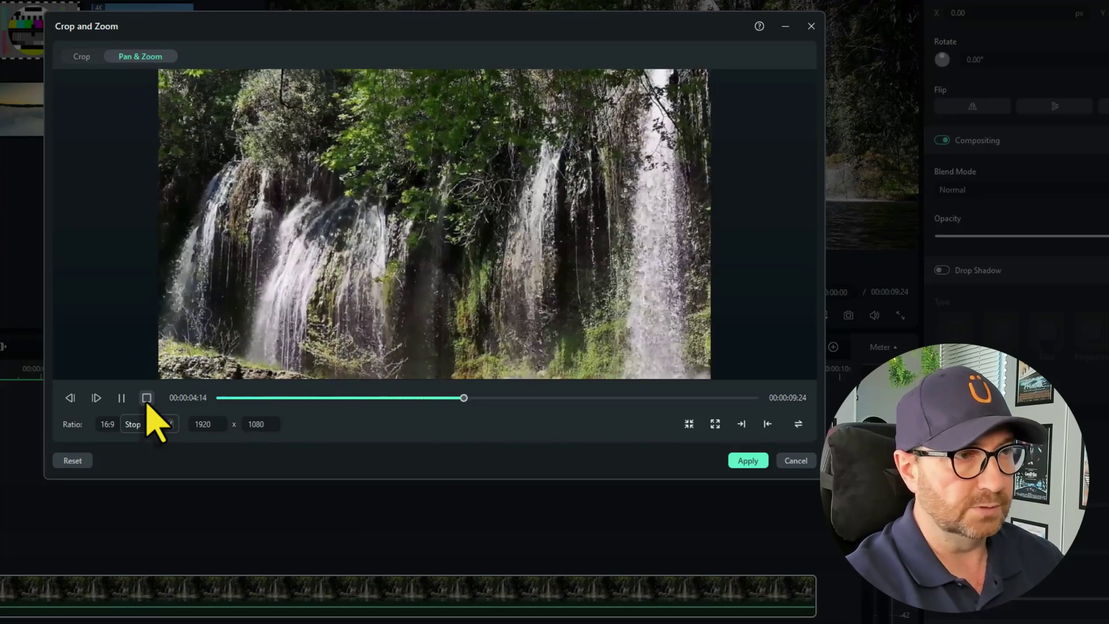
click(147, 400)
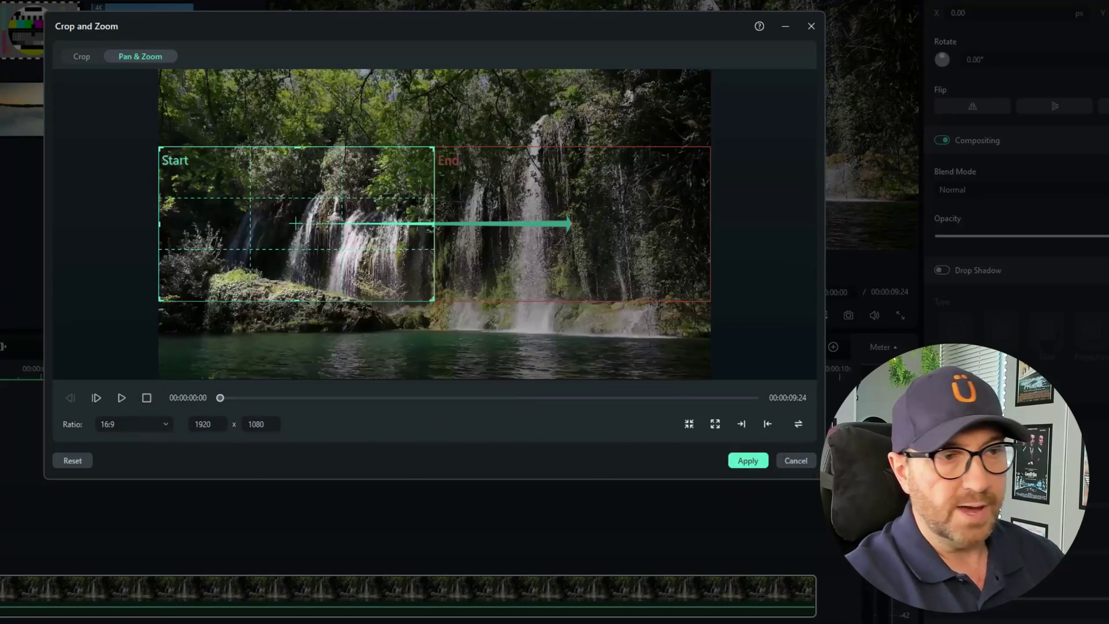
Preview a right-to-left pan, then return to the zoom-in-from-full-frame preset.
click(769, 427)
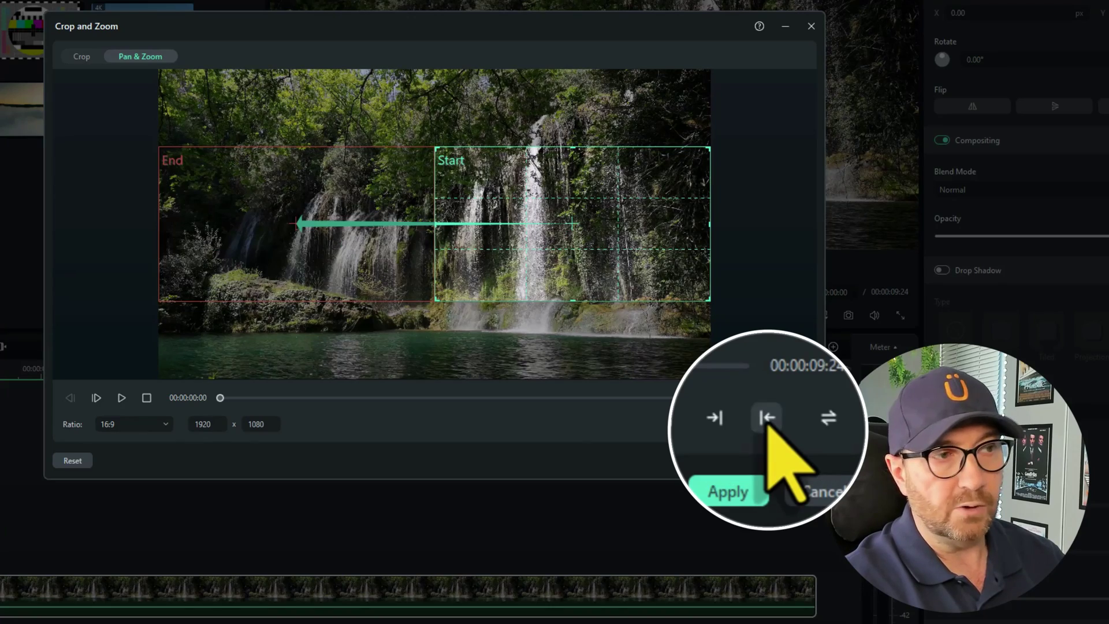
click(122, 398)
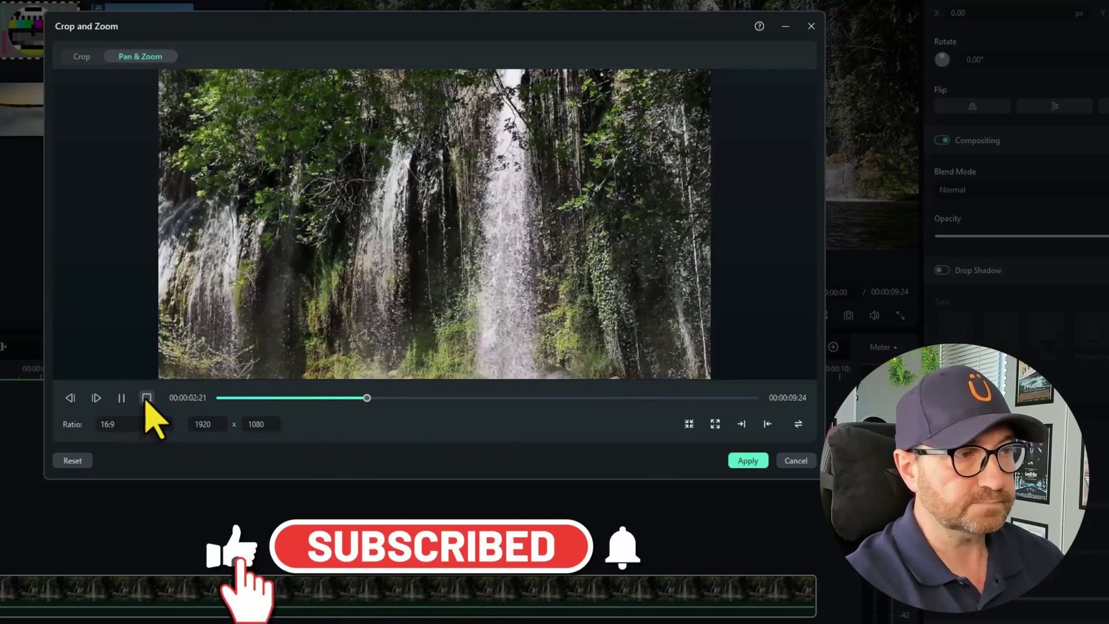
click(146, 398)
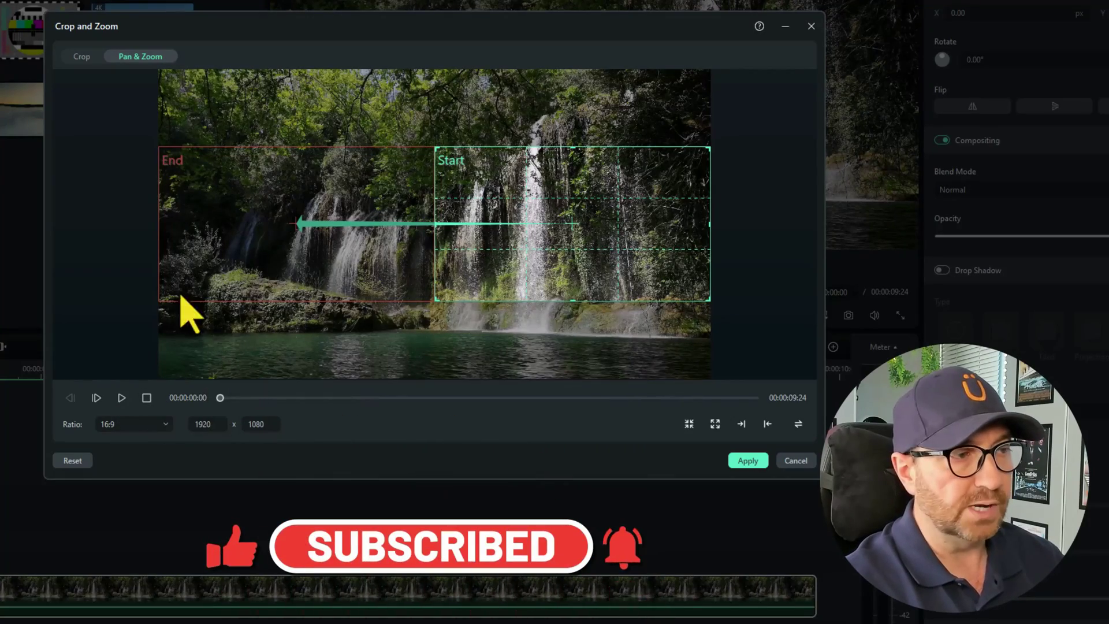
click(689, 426)
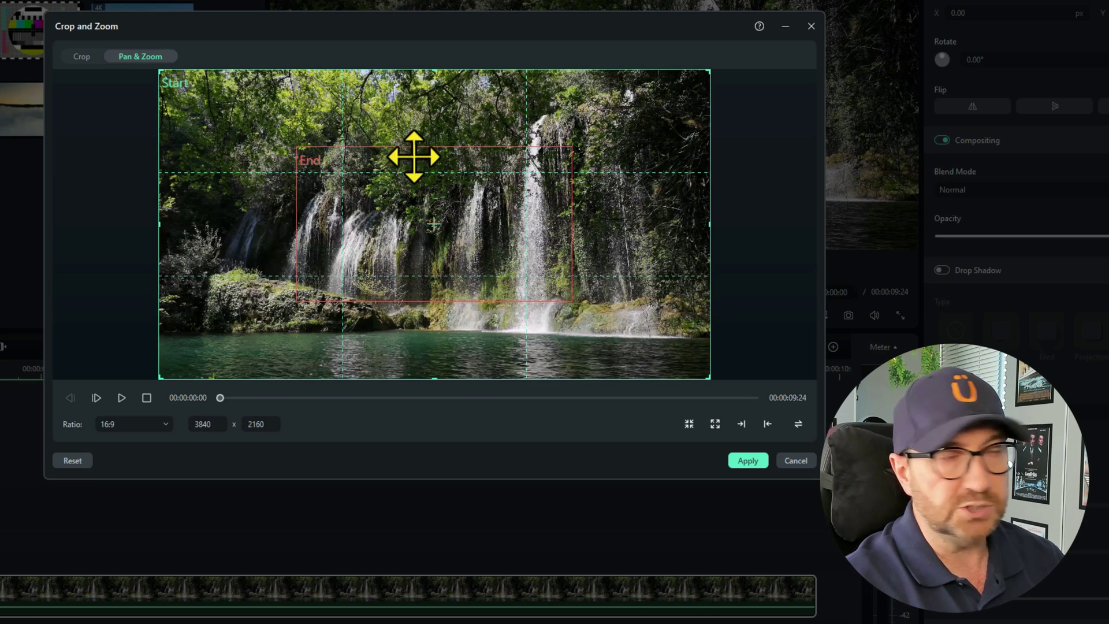
Shrink the End frame and move it onto the waterfall's base.
click(404, 162)
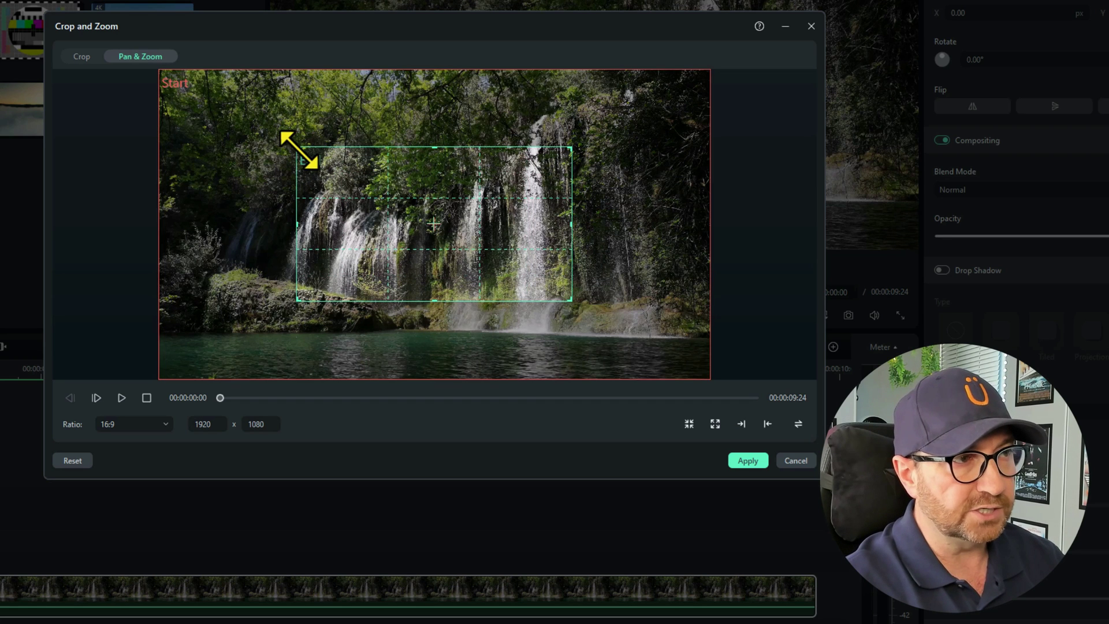
drag(298, 152, 445, 234)
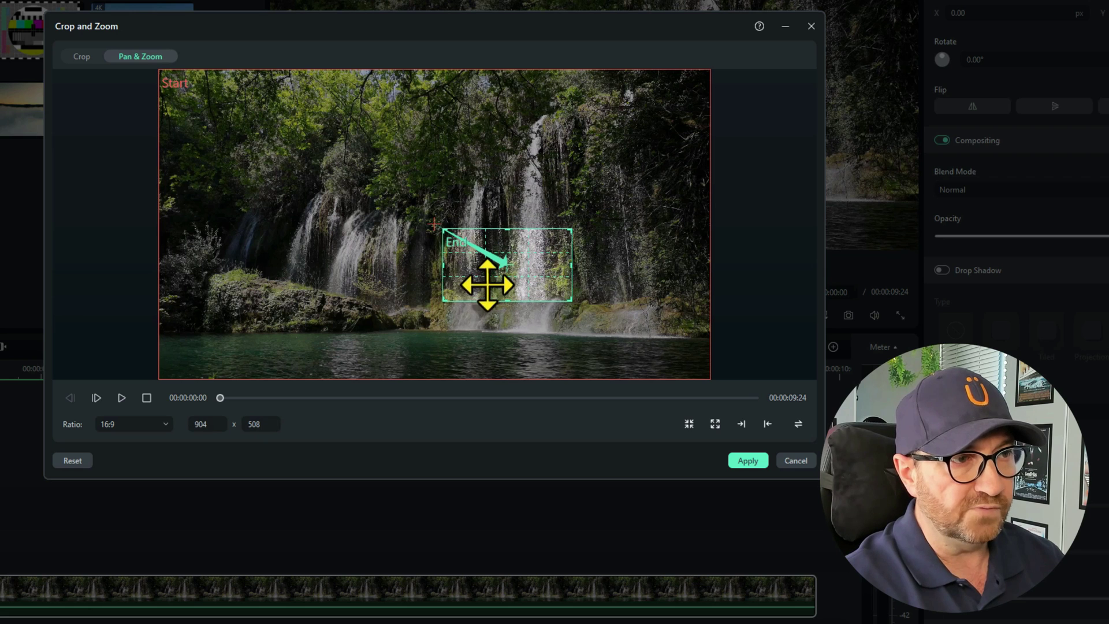
drag(507, 265, 539, 314)
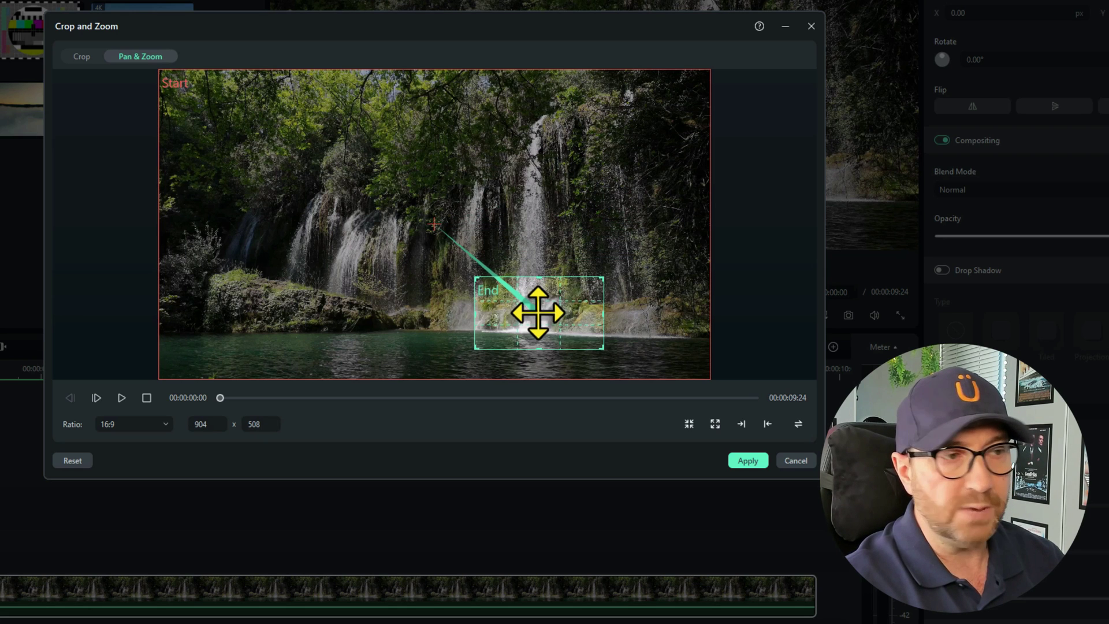
drag(537, 311, 531, 311)
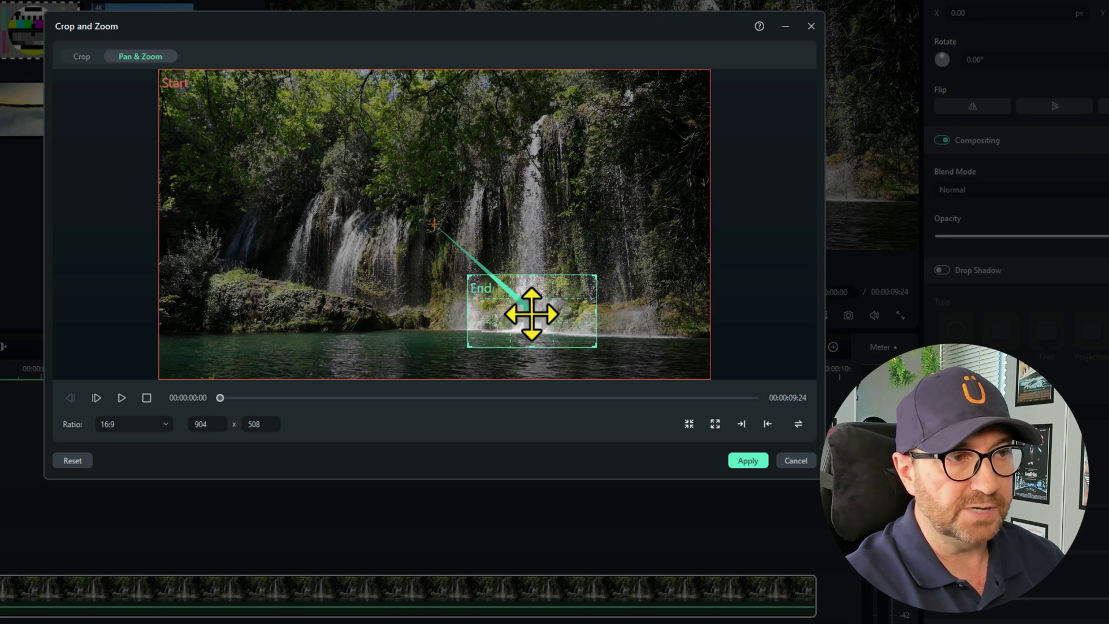
Preview the zoom toward the waterfall base, then reset the pan and zoom to default.
click(121, 399)
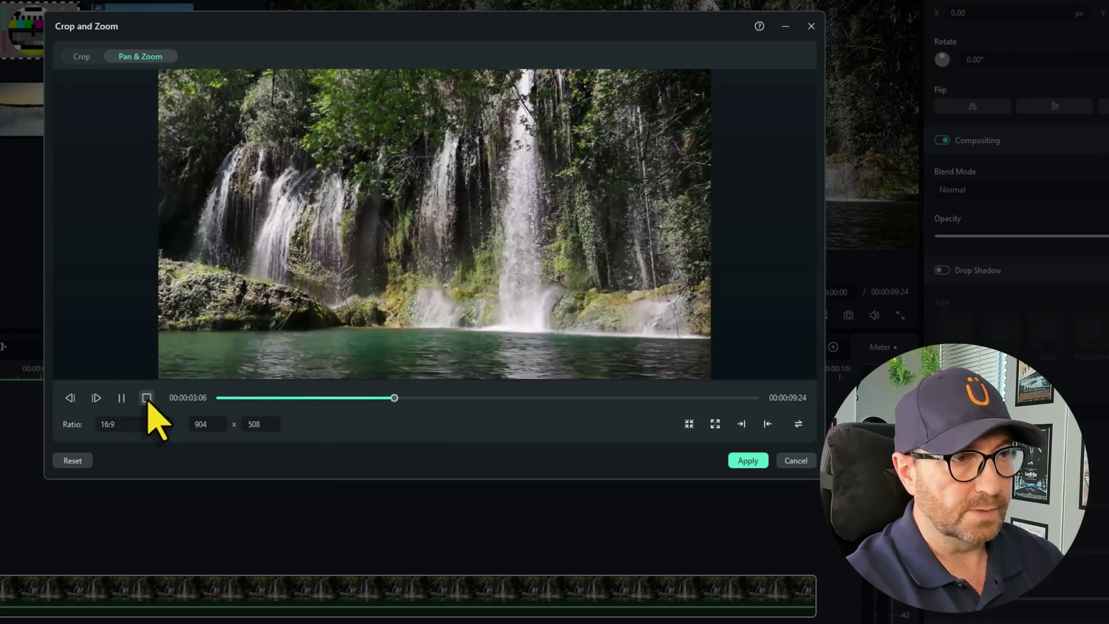
click(147, 398)
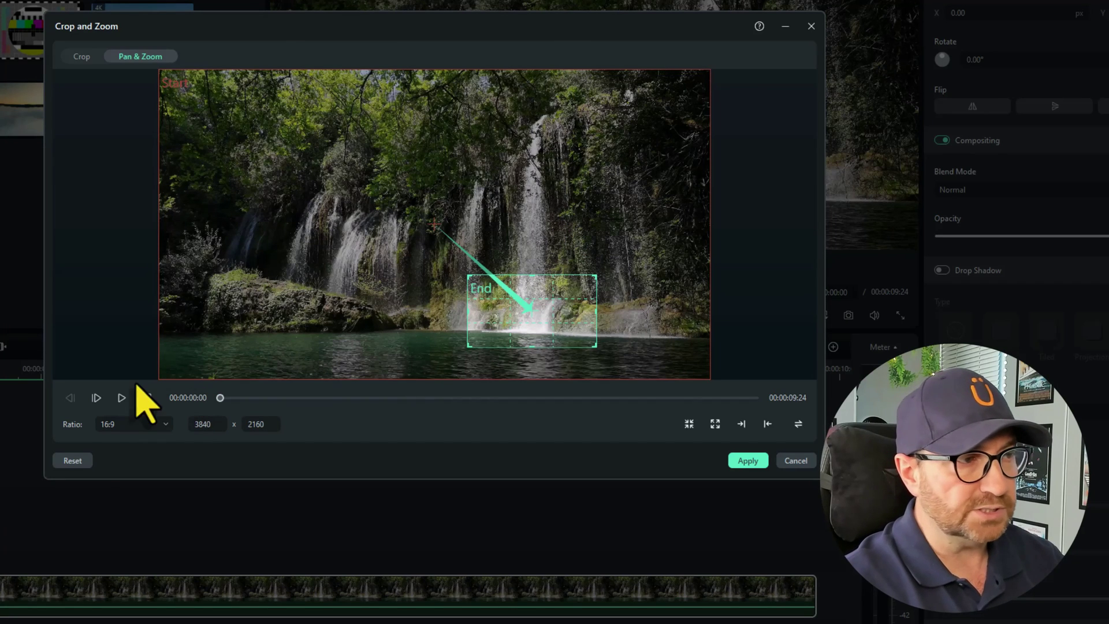
click(75, 461)
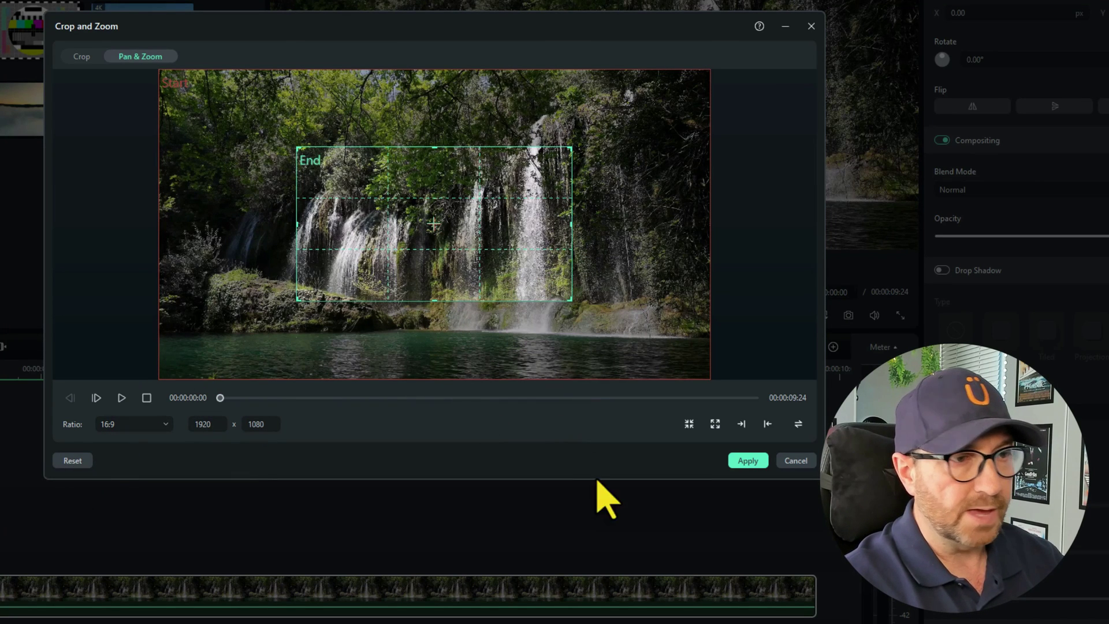
click(742, 424)
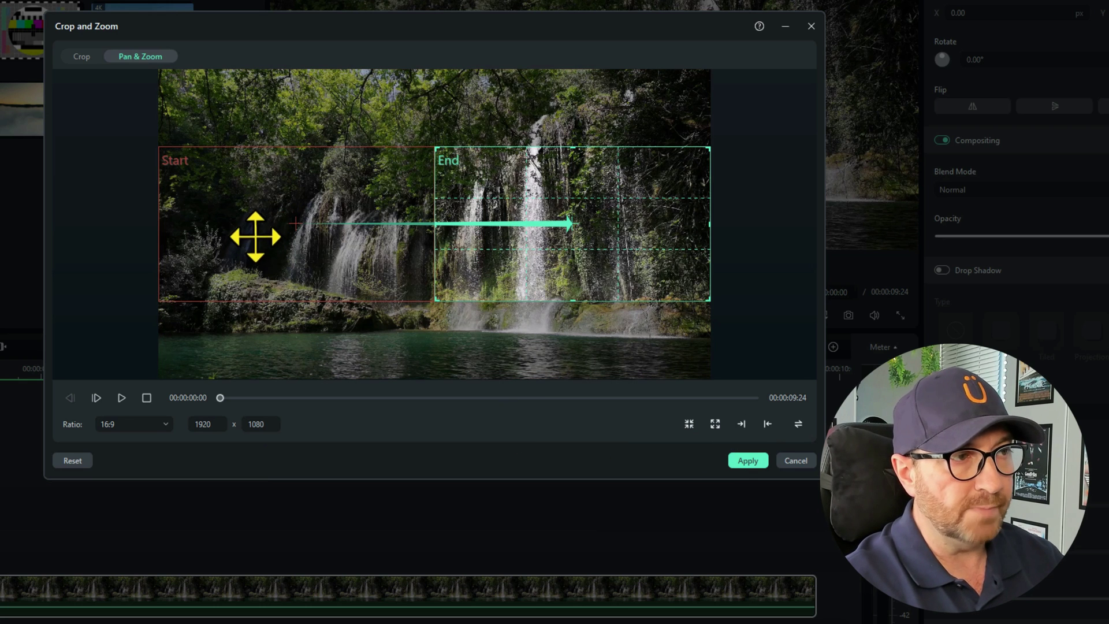
drag(245, 189, 223, 106)
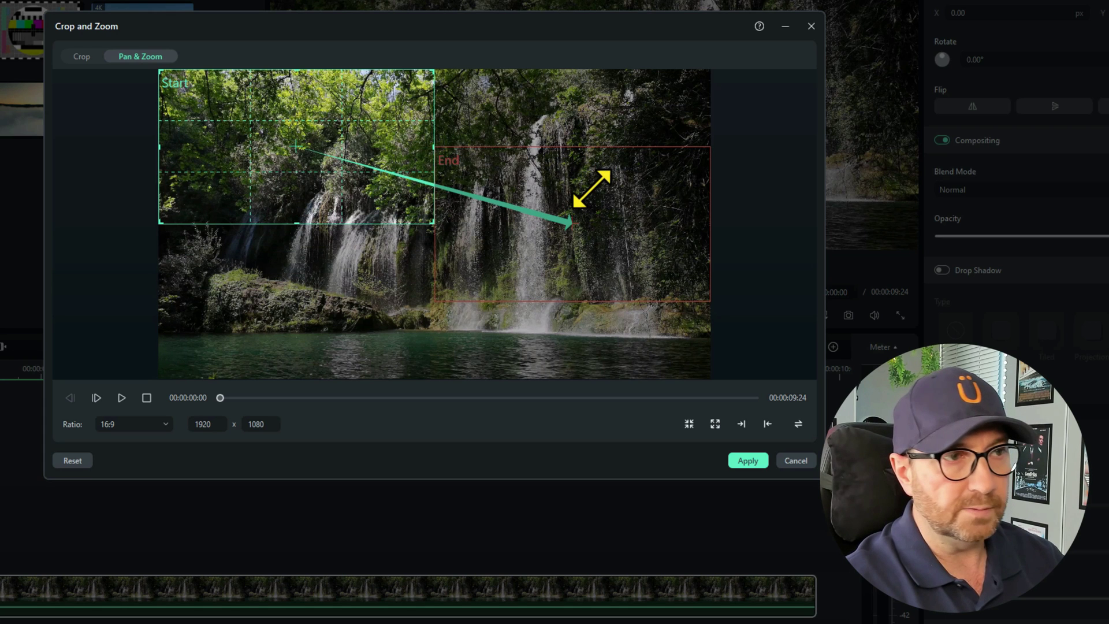
click(590, 188)
drag(587, 173, 589, 258)
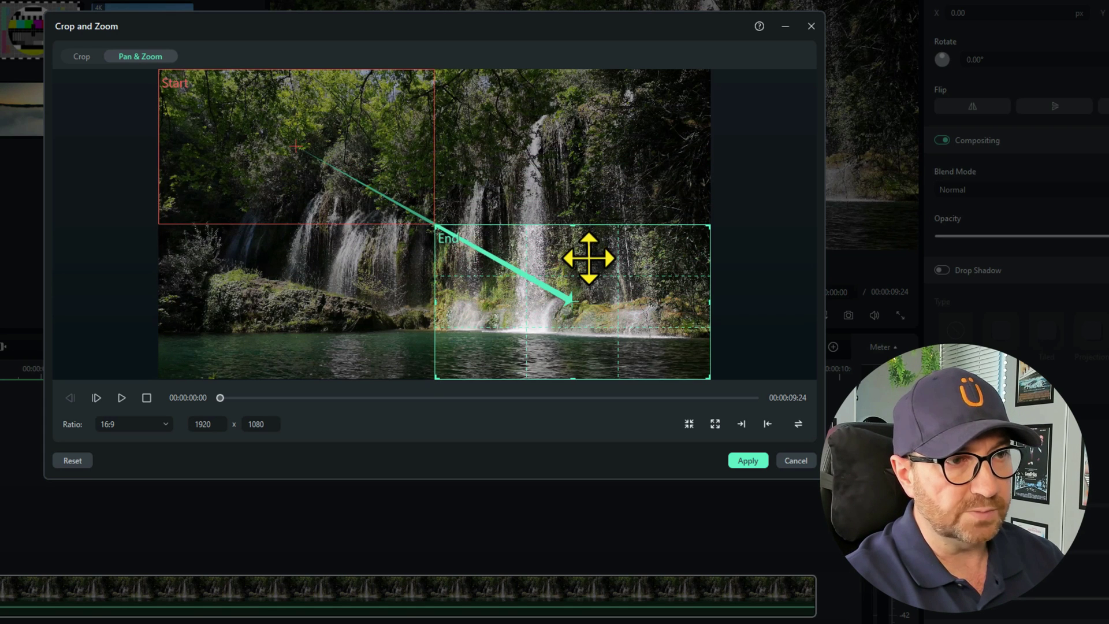
click(121, 398)
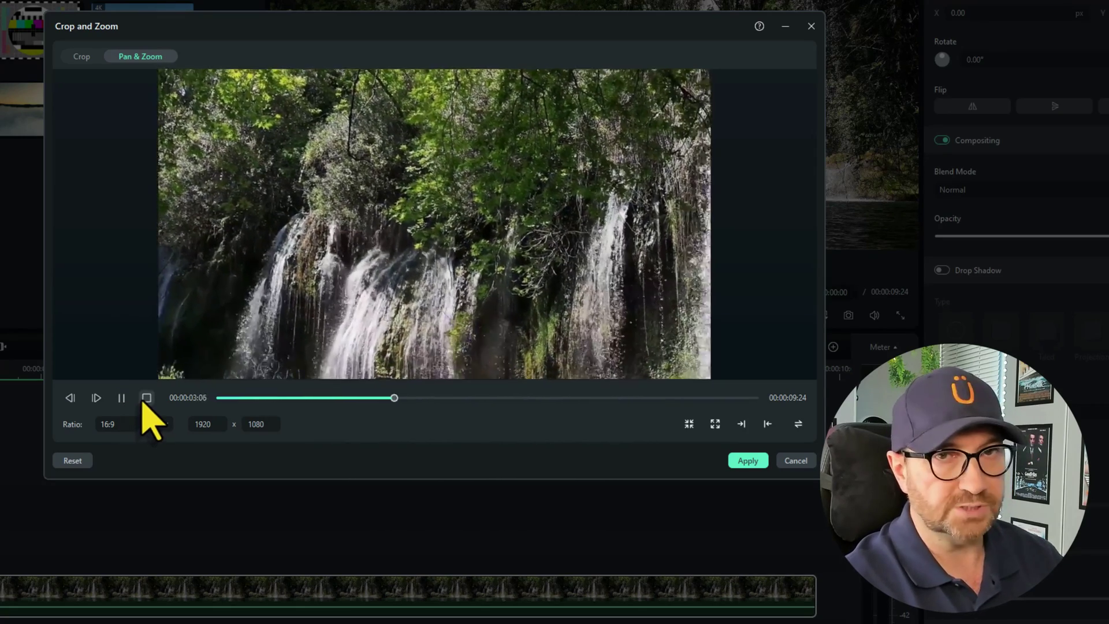
click(145, 400)
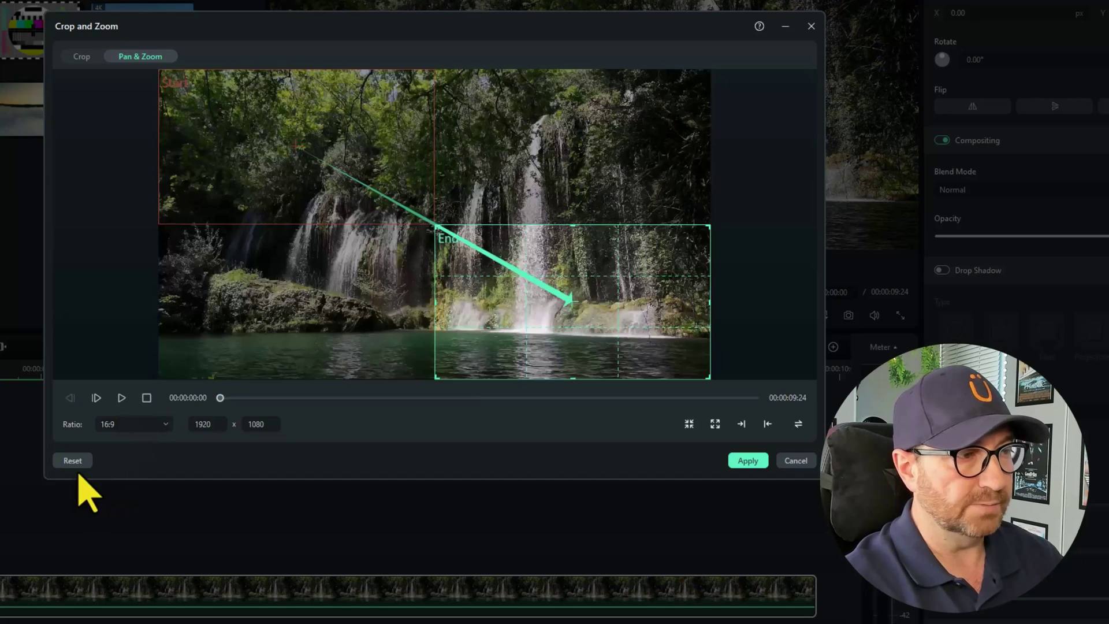
click(73, 461)
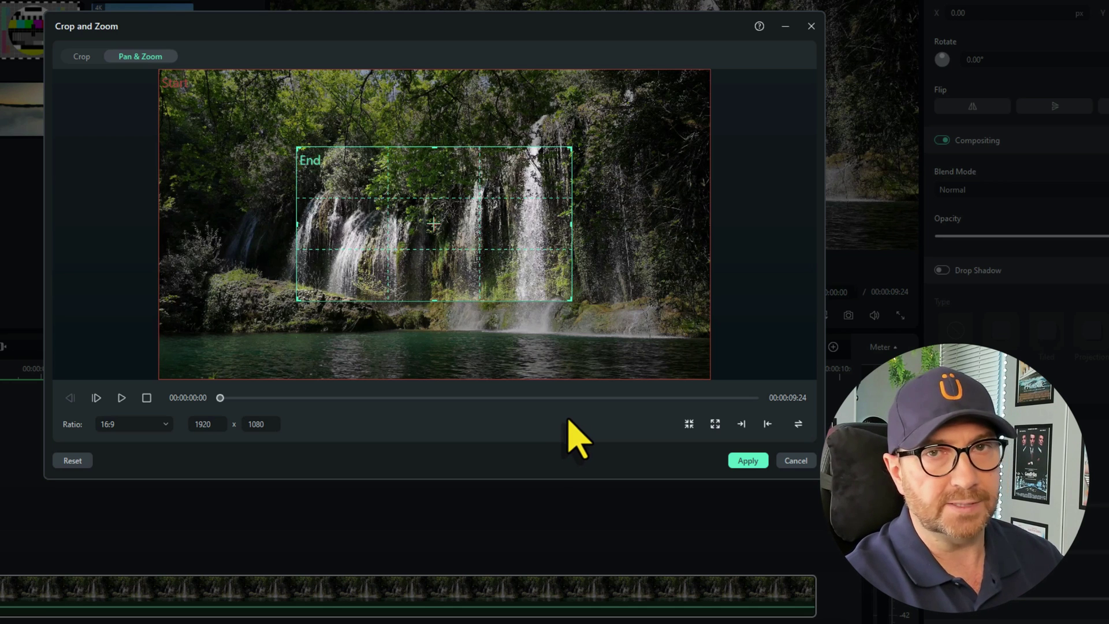
click(742, 427)
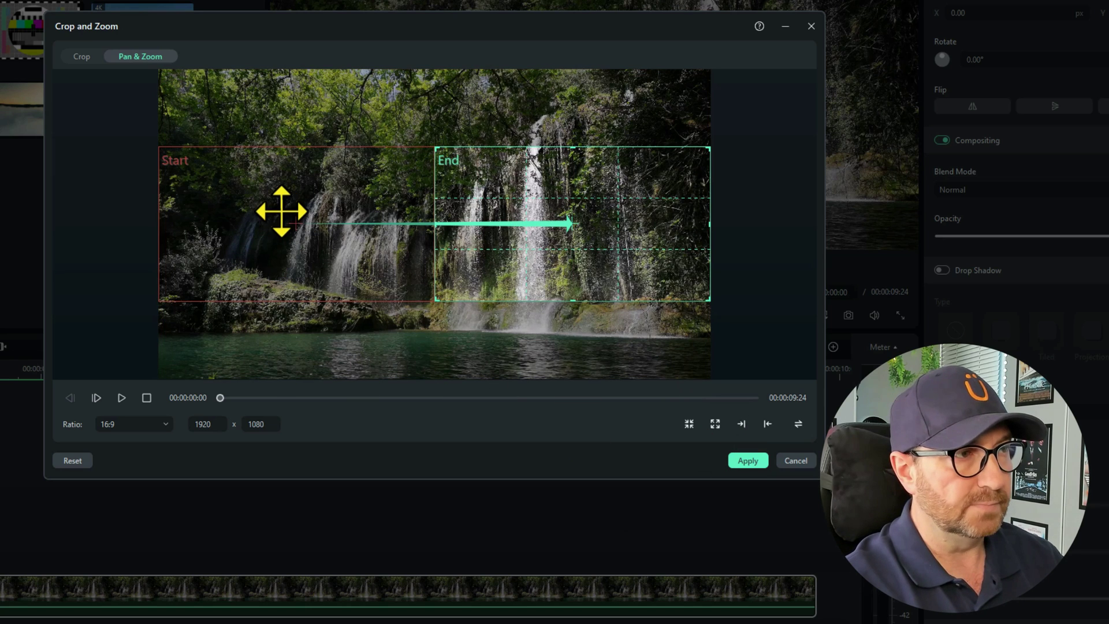
drag(281, 212, 260, 124)
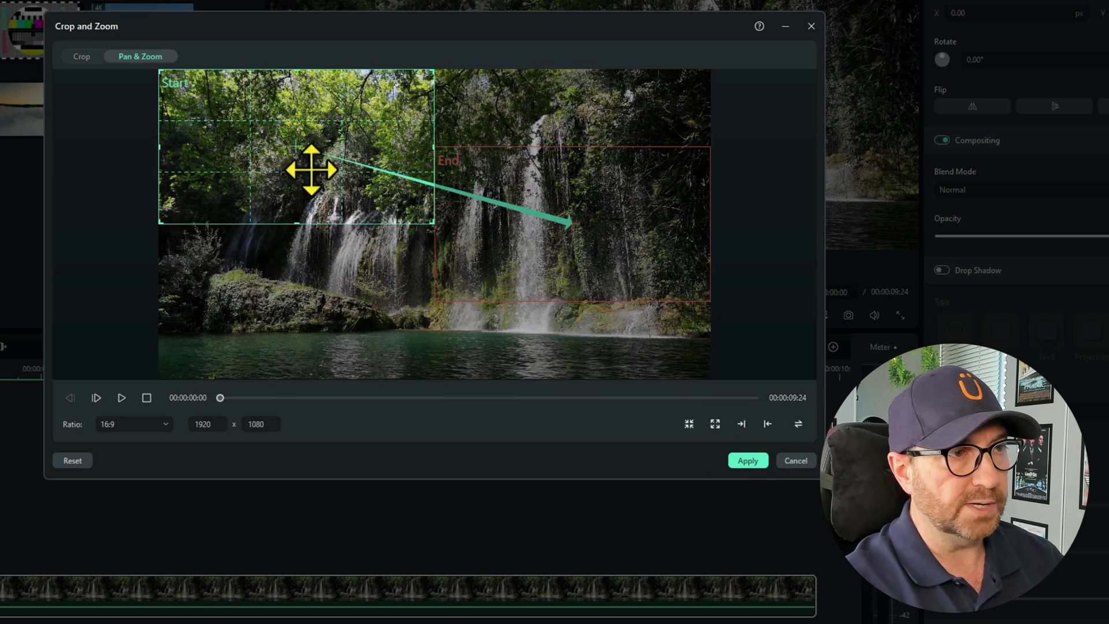
drag(609, 231, 618, 306)
click(396, 193)
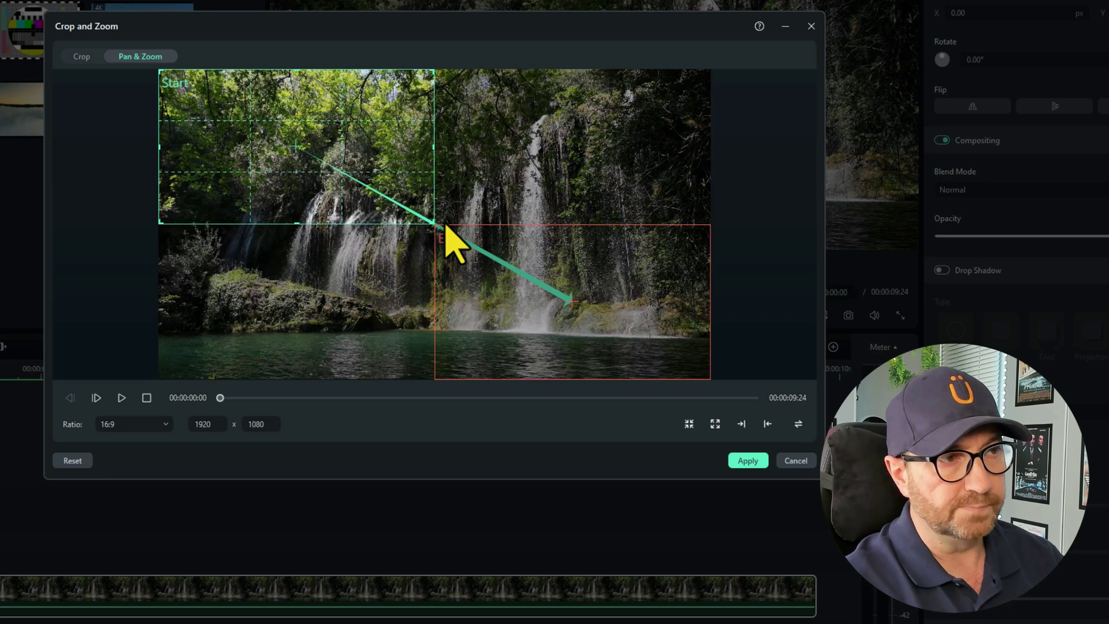
drag(433, 224, 540, 317)
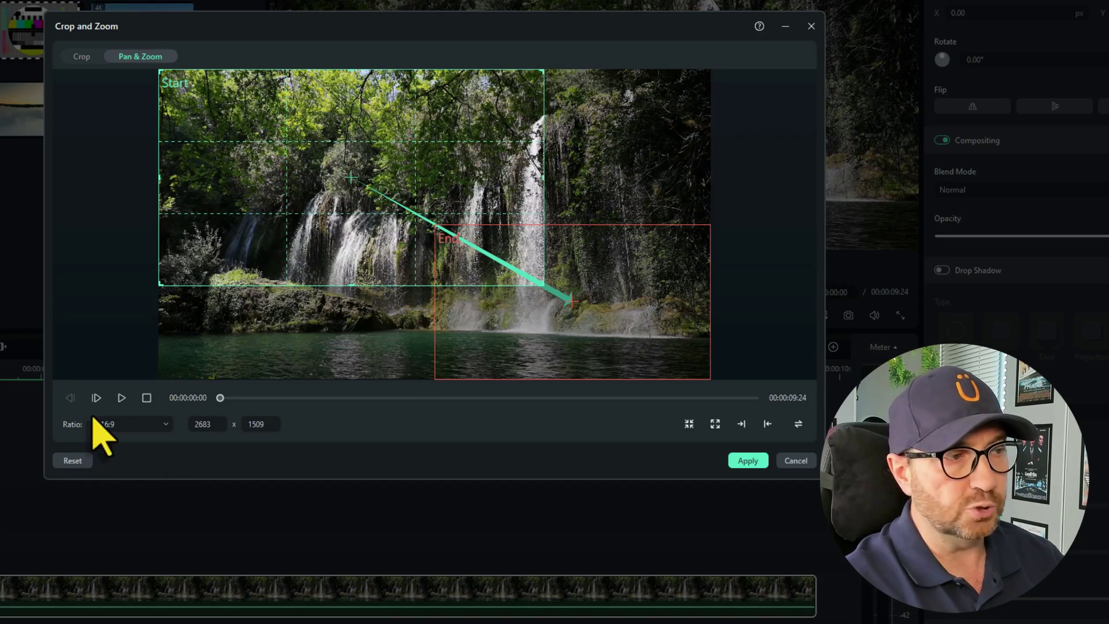
click(121, 398)
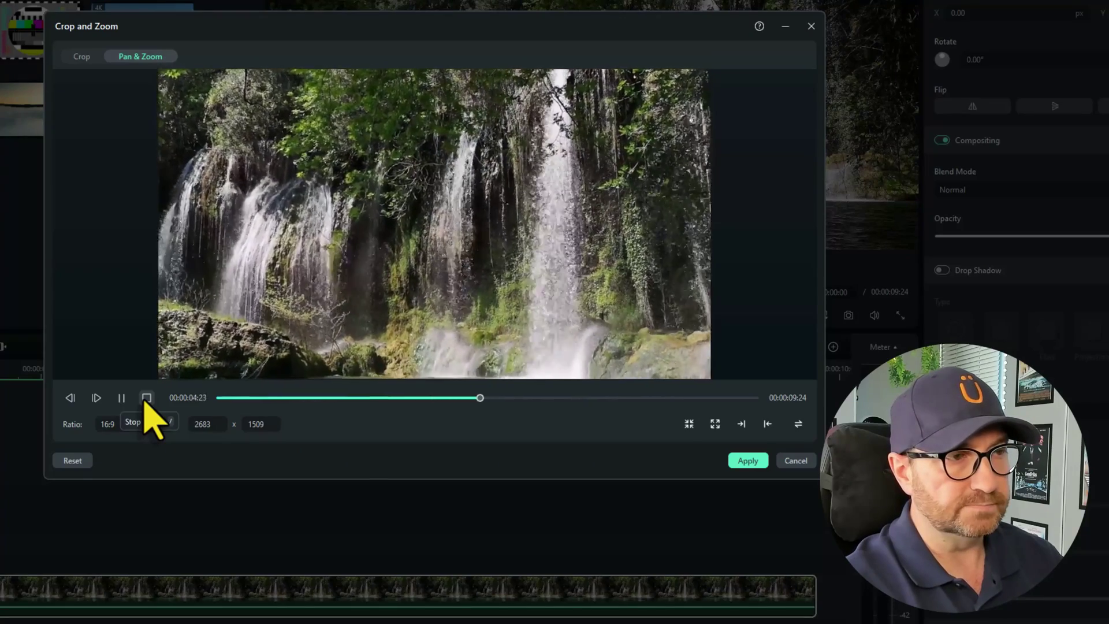
click(147, 398)
click(73, 460)
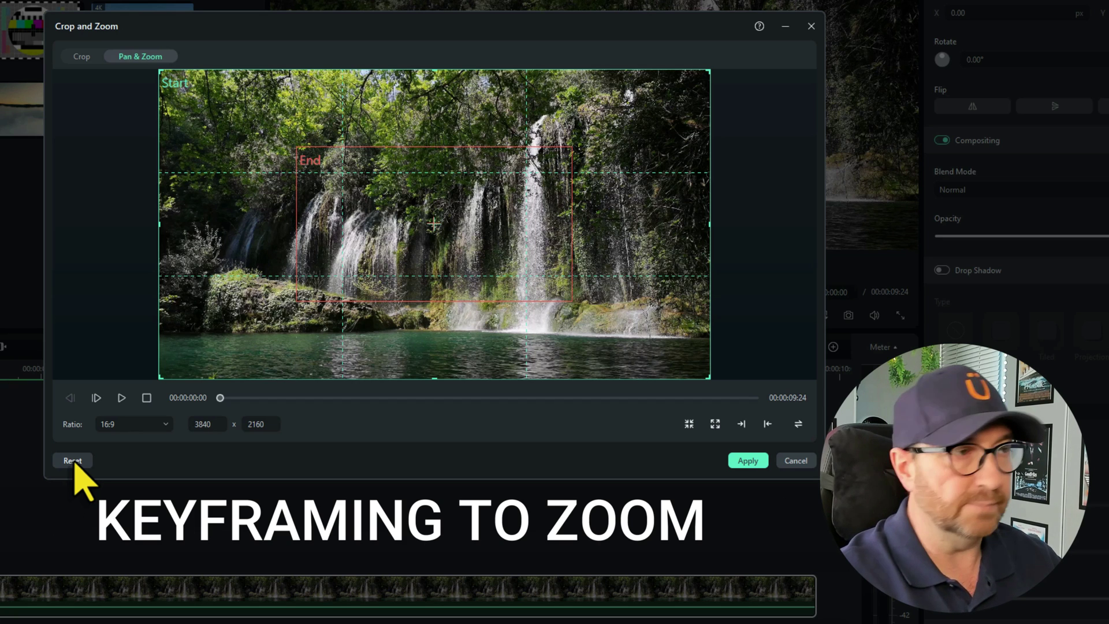
Preview the left-to-right pan preset, then move its start and end frames upward.
click(742, 424)
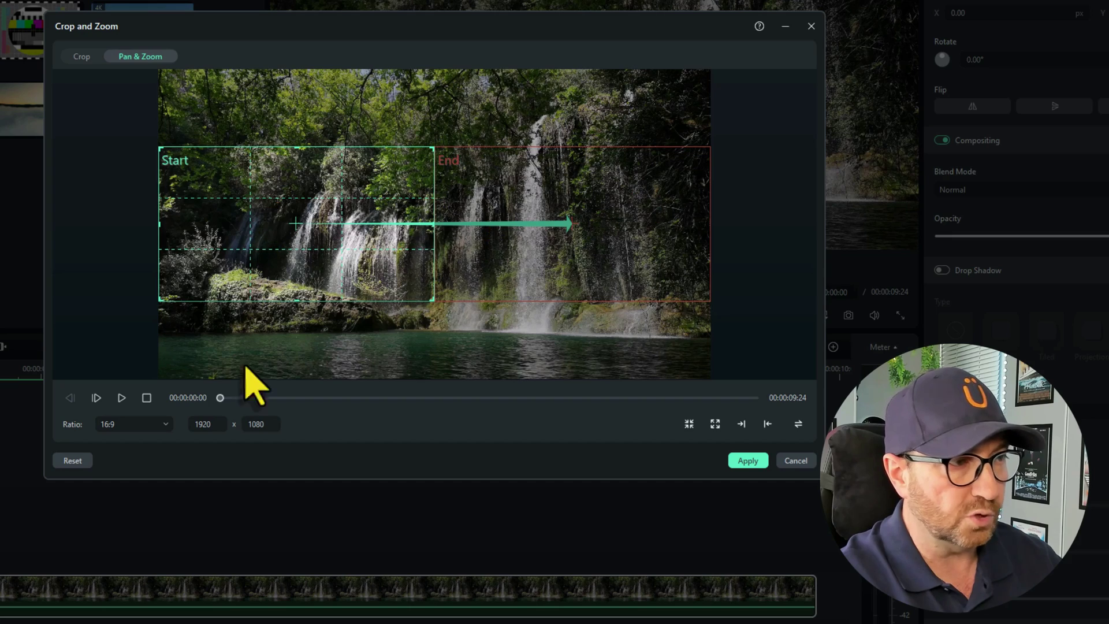
click(121, 397)
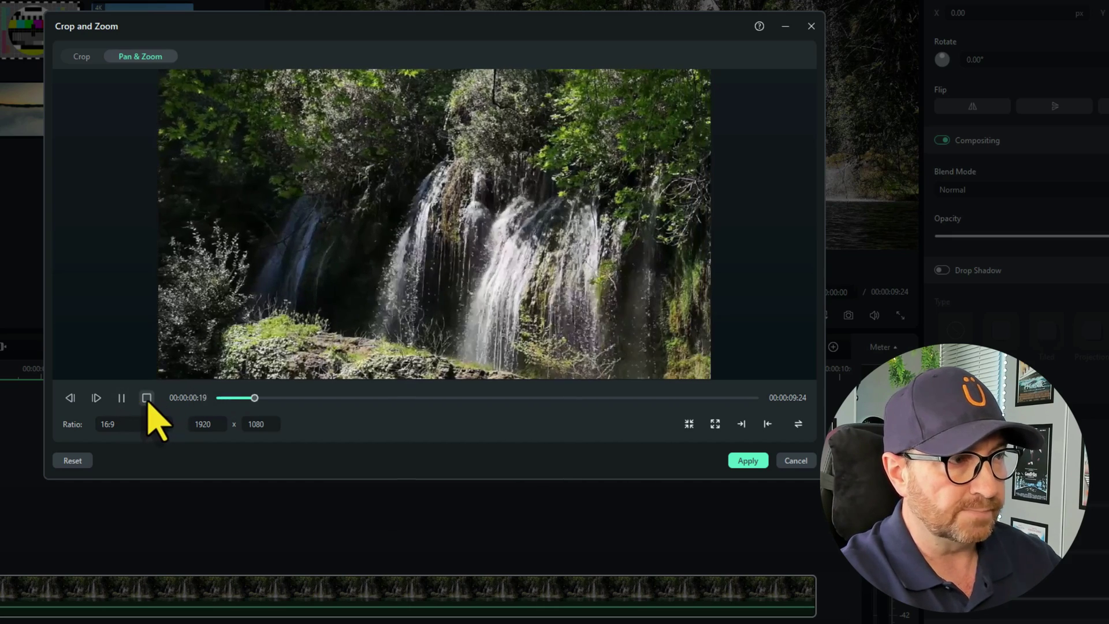
click(146, 398)
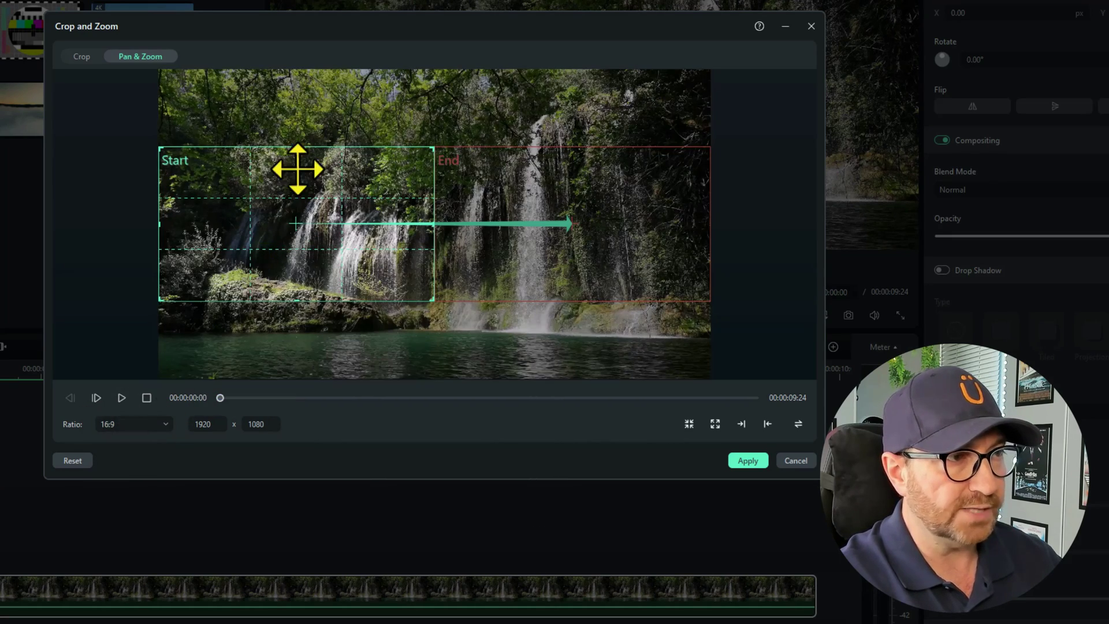
drag(283, 175, 272, 87)
drag(624, 171, 592, 81)
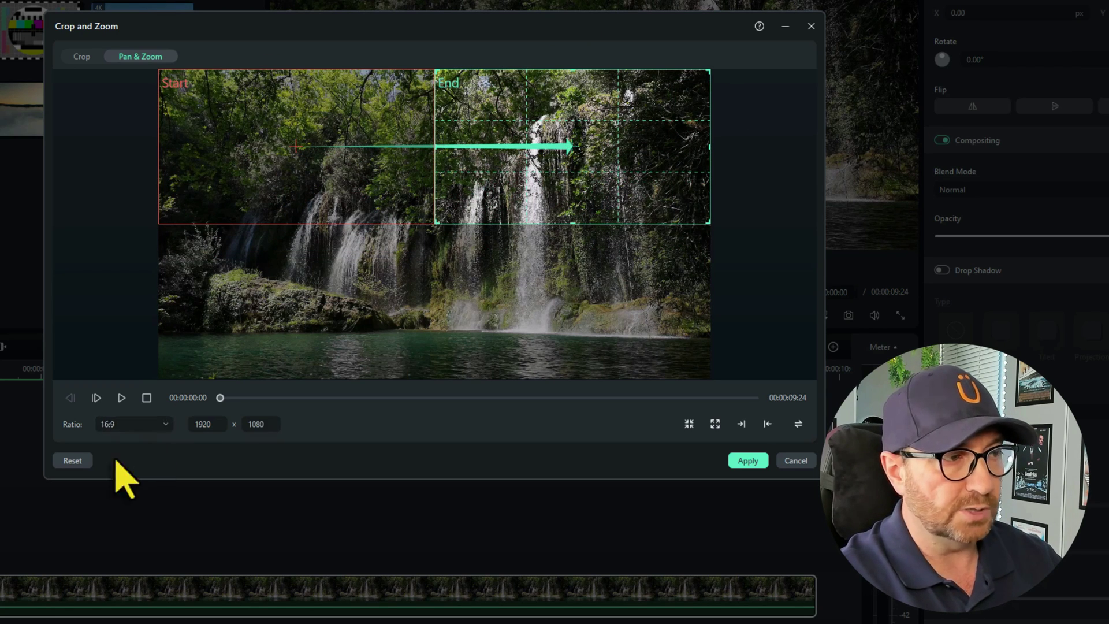
Reset the frames, reselect the left-to-right preset, and apply it to the clip.
click(67, 464)
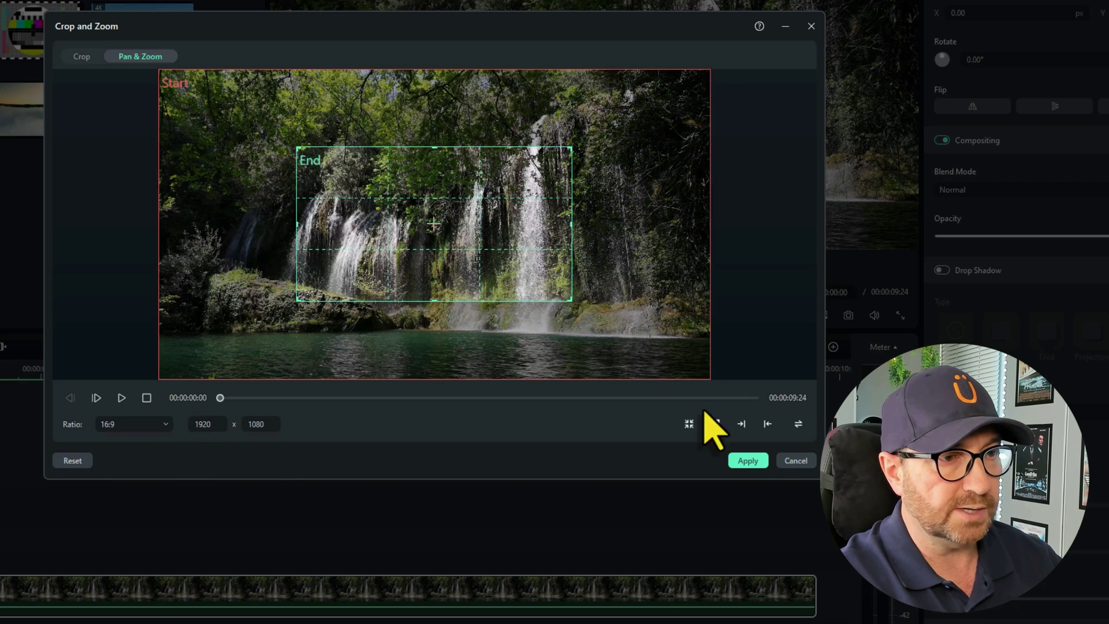
click(742, 425)
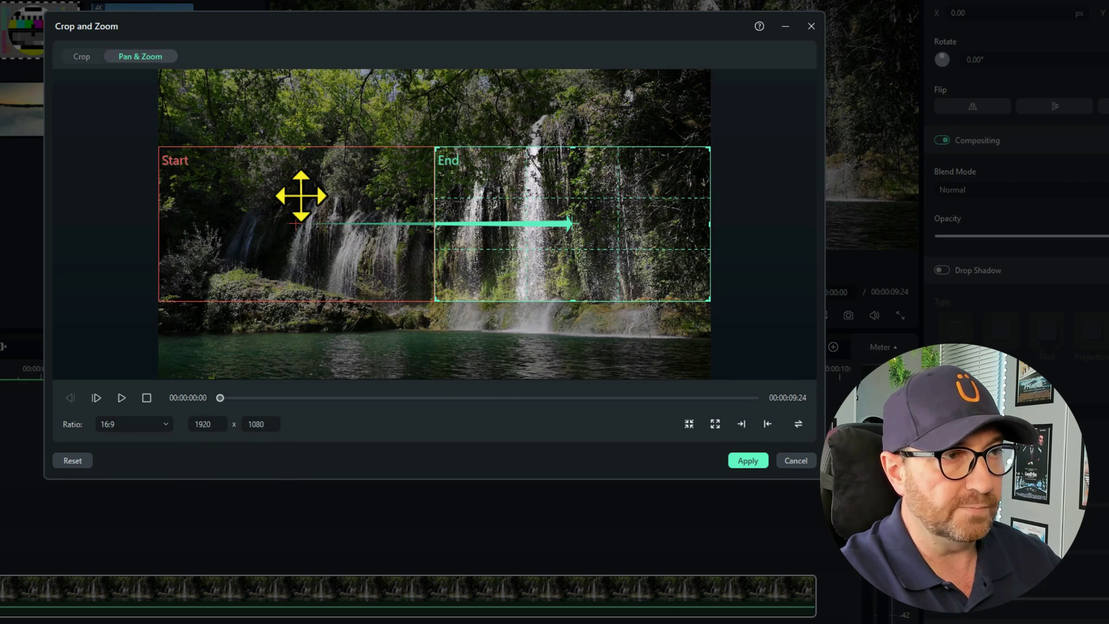
click(742, 461)
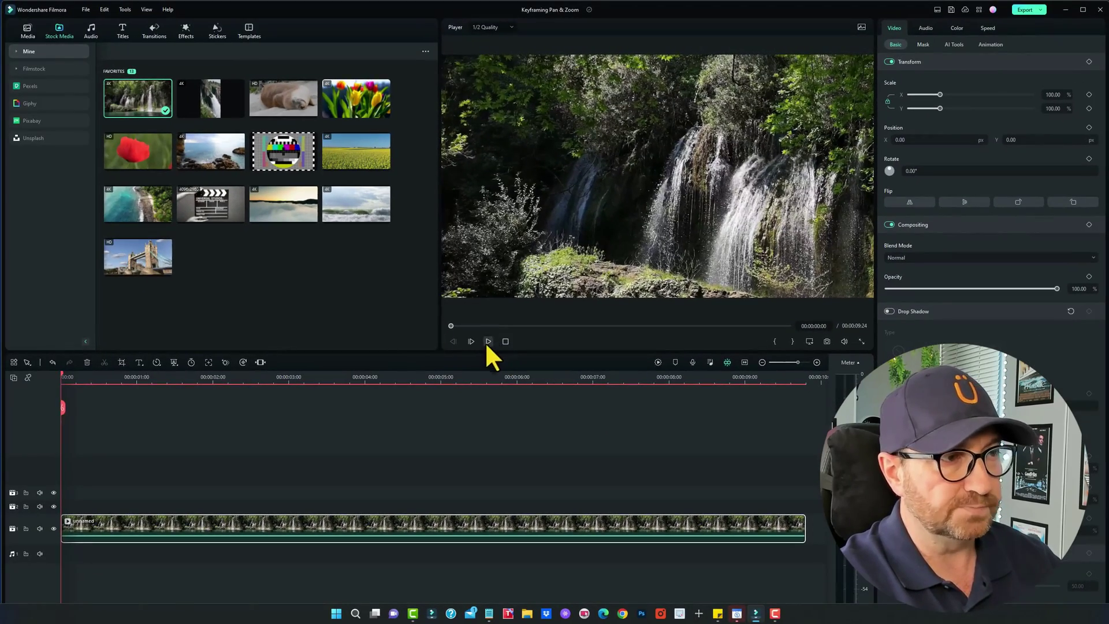
Play the panned clip, add a Transform keyframe at 00:00:00:00, and go to the last frame.
click(488, 342)
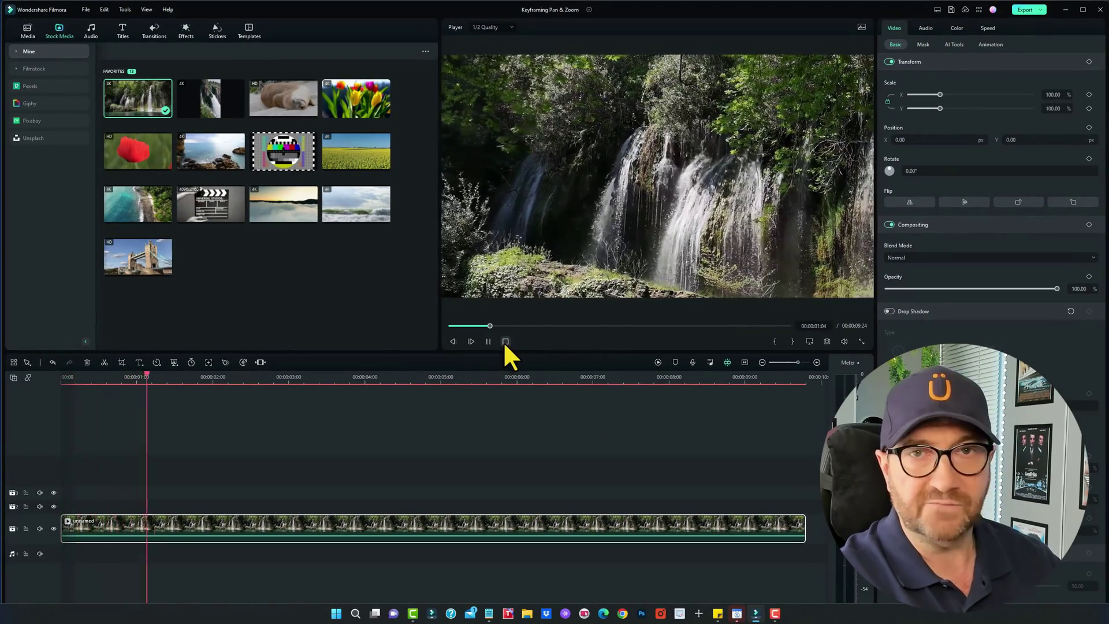
click(506, 341)
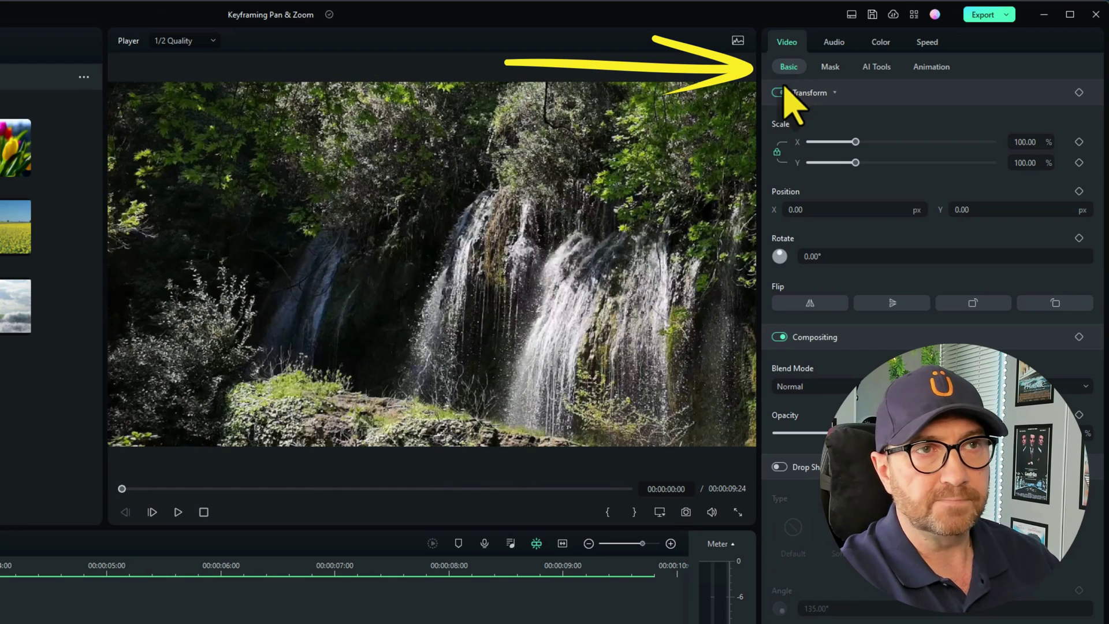
click(1078, 92)
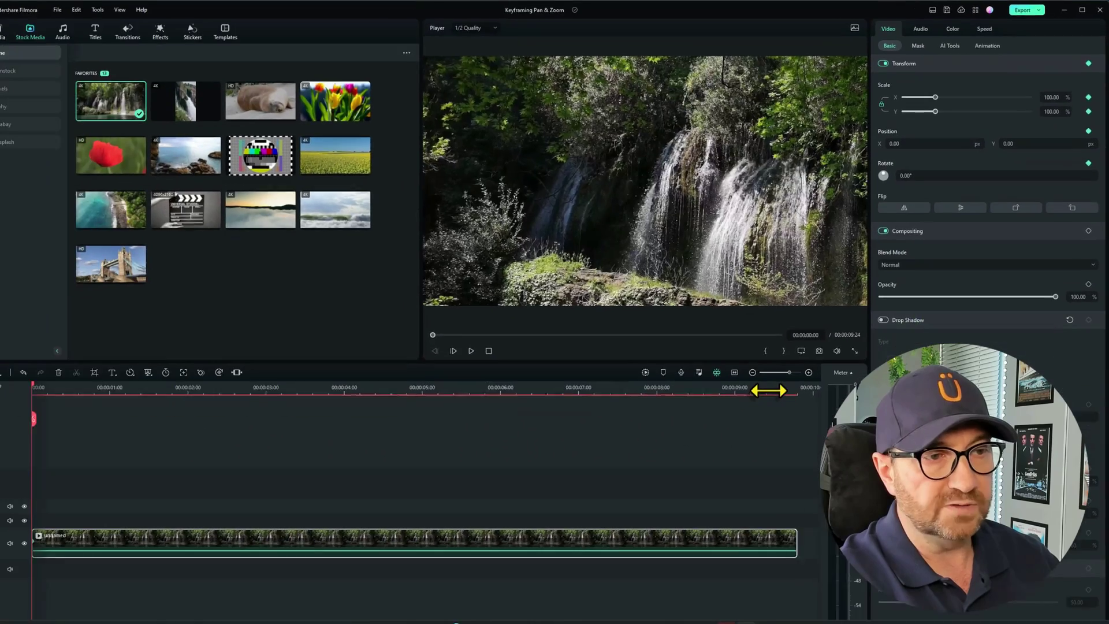
click(769, 389)
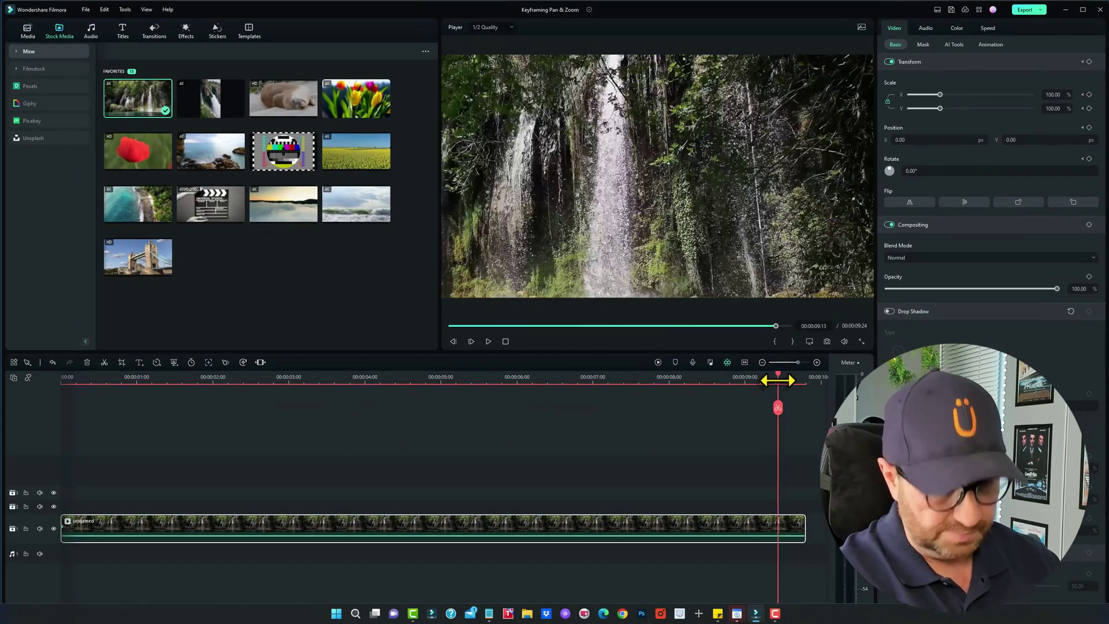
key(space)
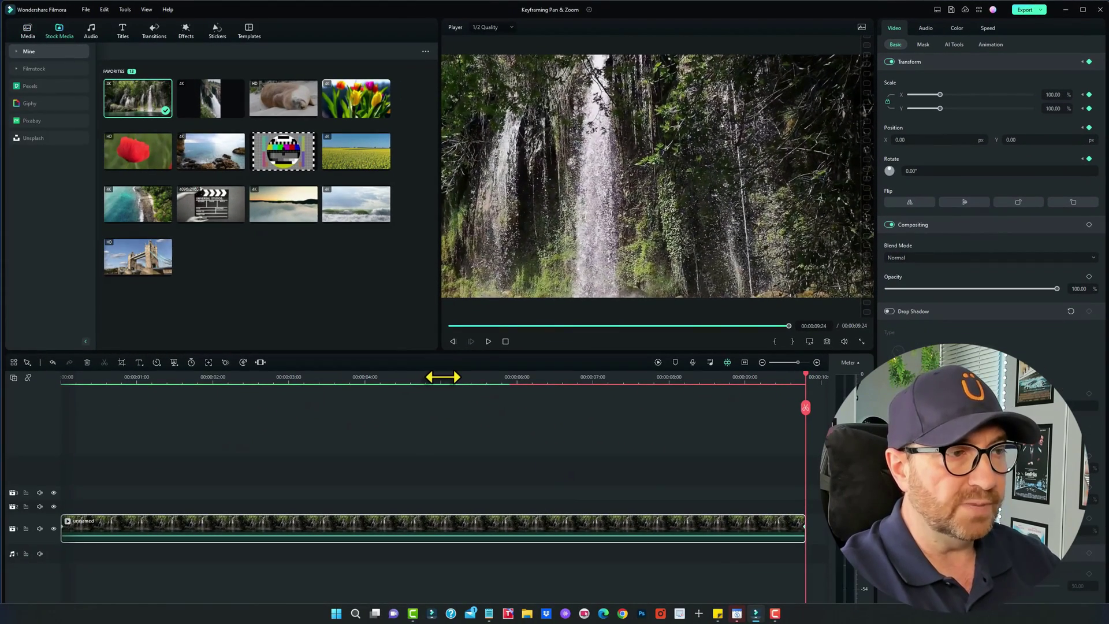
Set Scale to 130% at 00:00:05:00 as a keyframe, then replay the clip from the start.
click(440, 380)
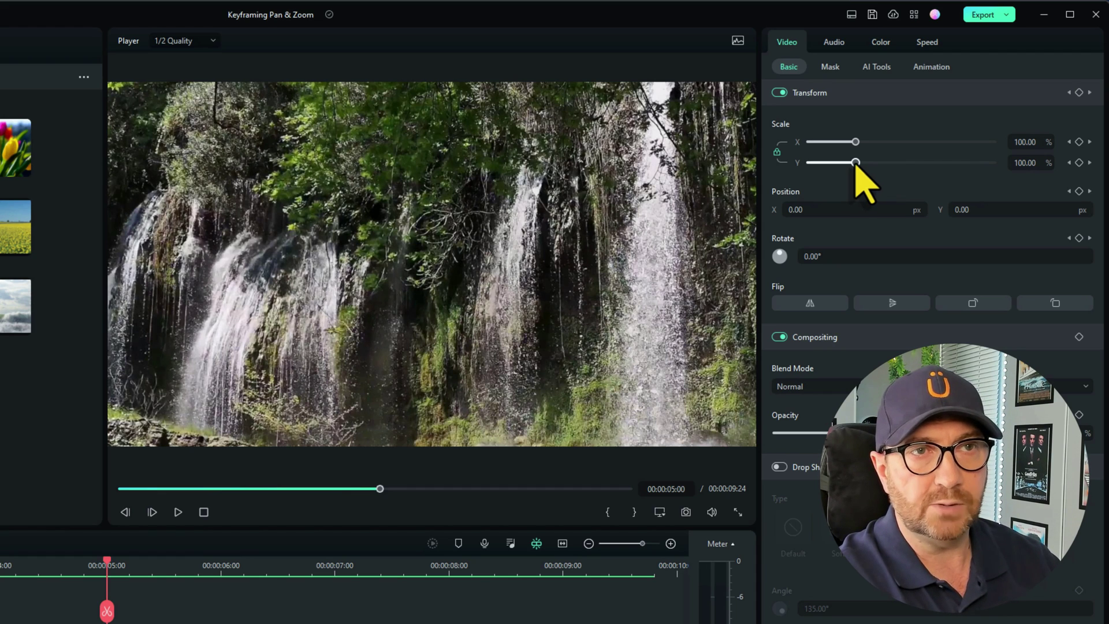
drag(855, 164, 865, 169)
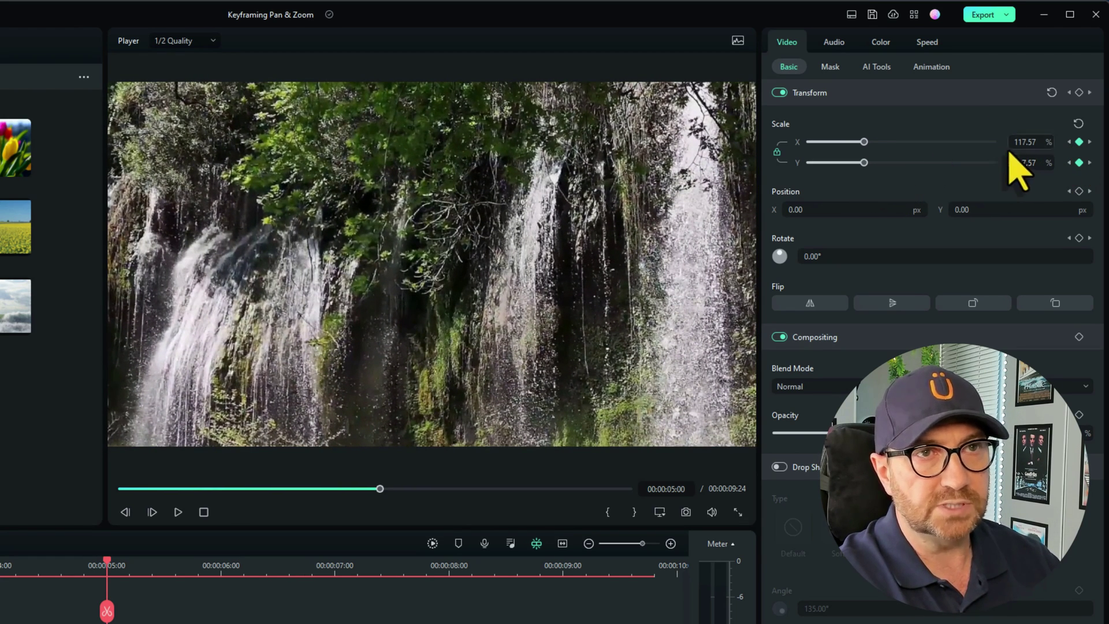
drag(865, 163, 872, 164)
click(1023, 132)
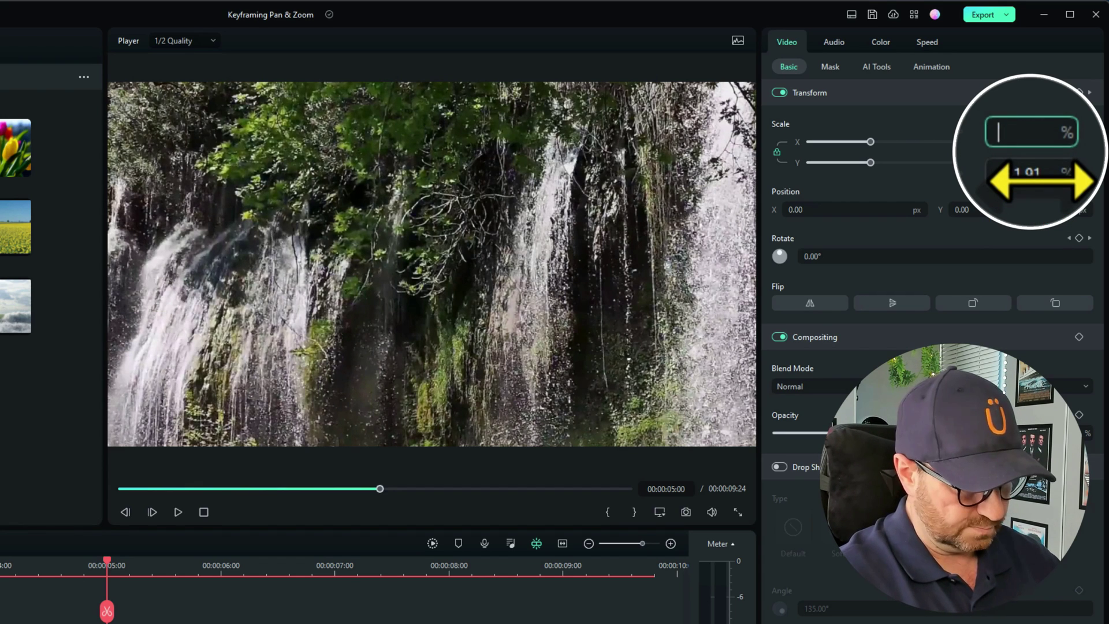
text(130)
key(Return)
key(Home)
click(177, 513)
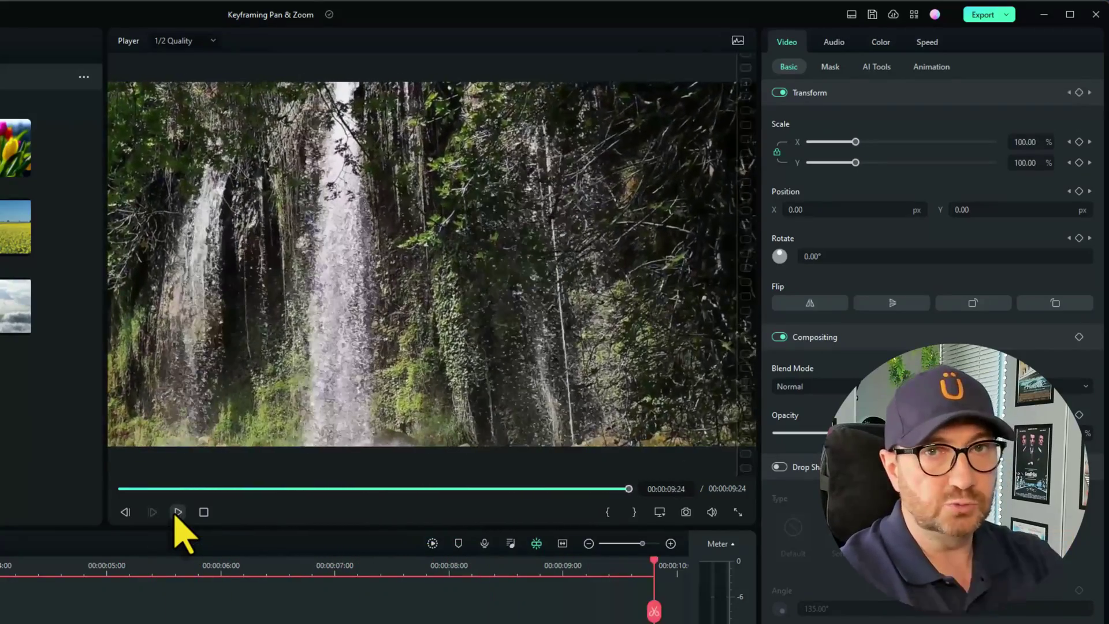
Undo the 130% scale keyframe at 5 seconds and return to the clip start.
click(441, 528)
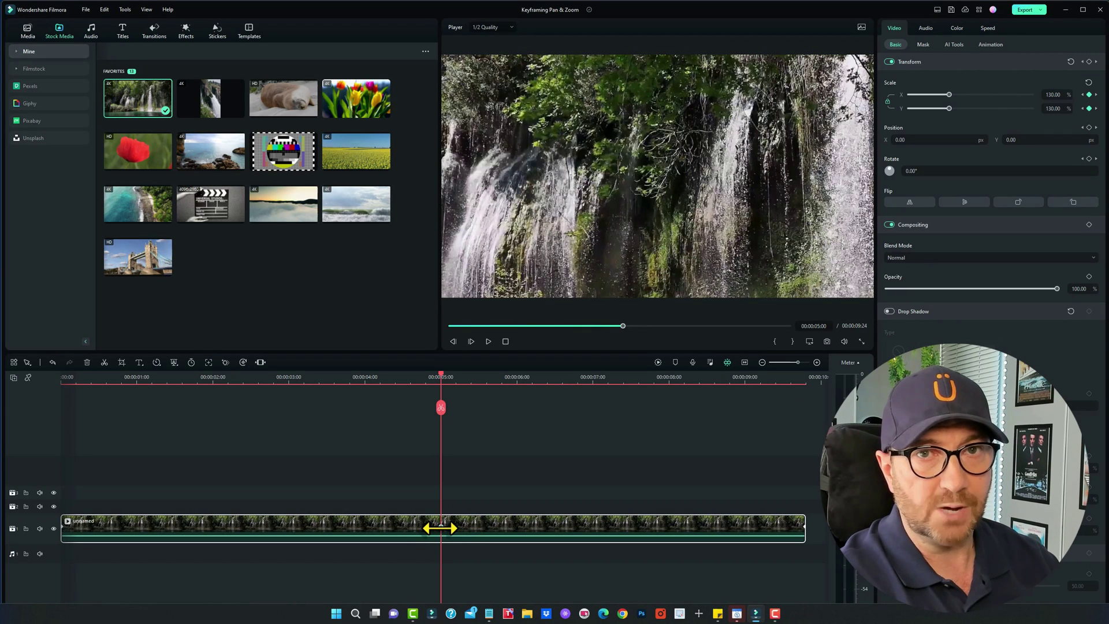
key(ctrl+z)
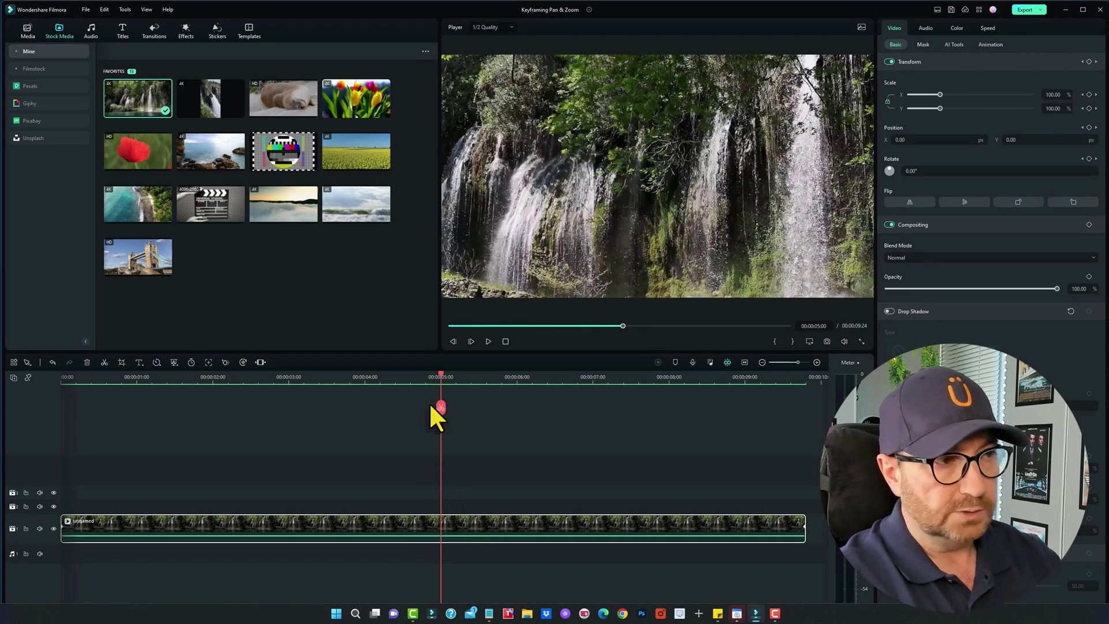
drag(442, 378, 3, 460)
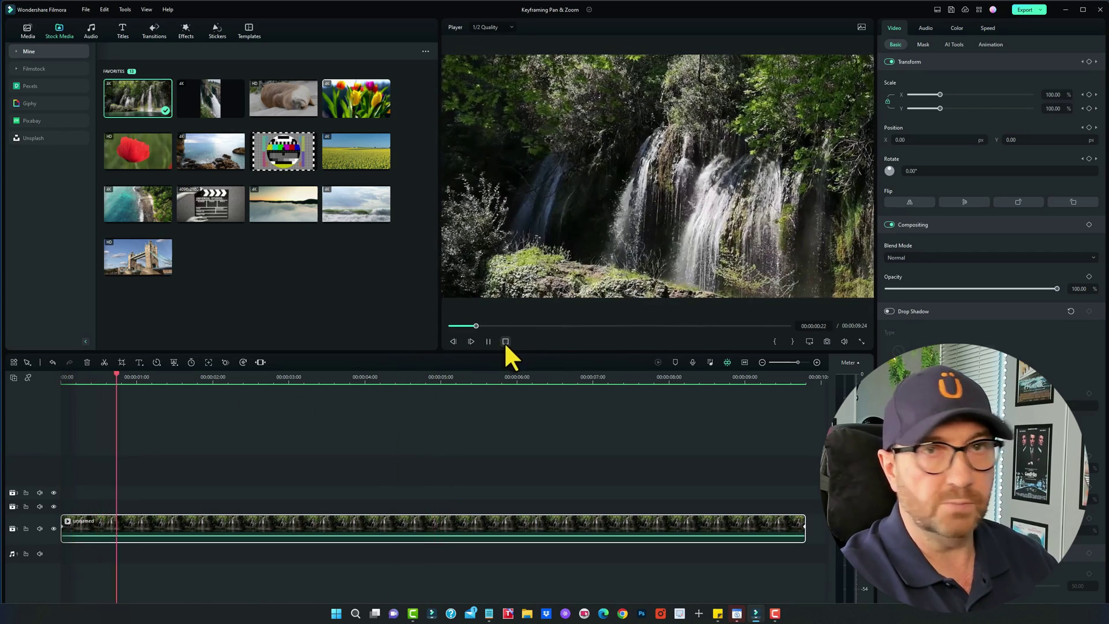
click(505, 342)
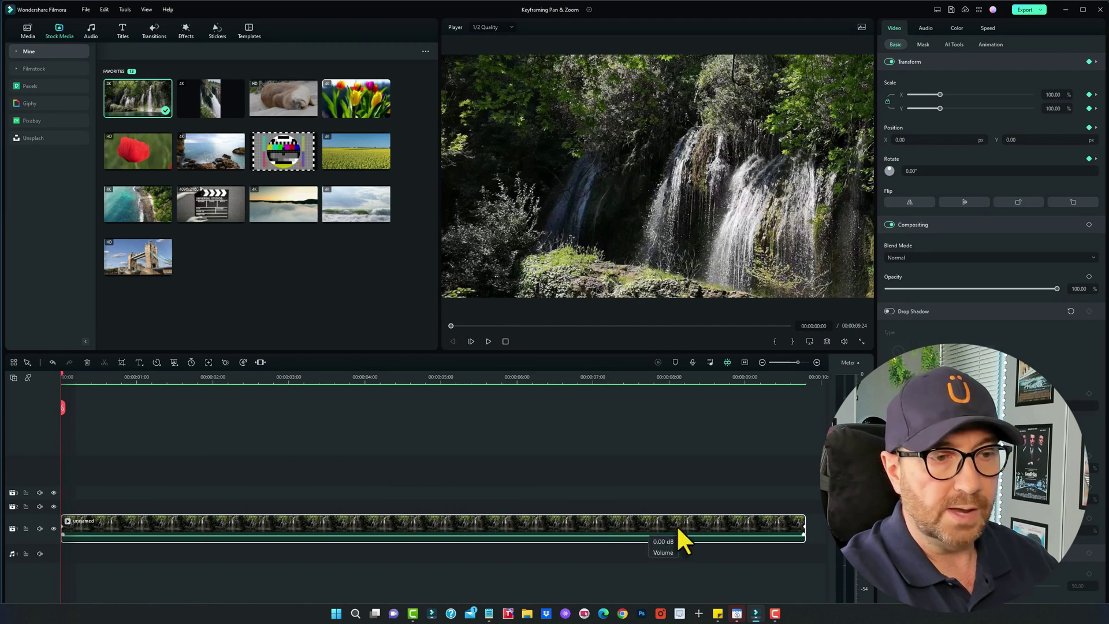
Set the end-frame Scale to 173.48% at 00:00:09:24, then go back to the start.
click(803, 527)
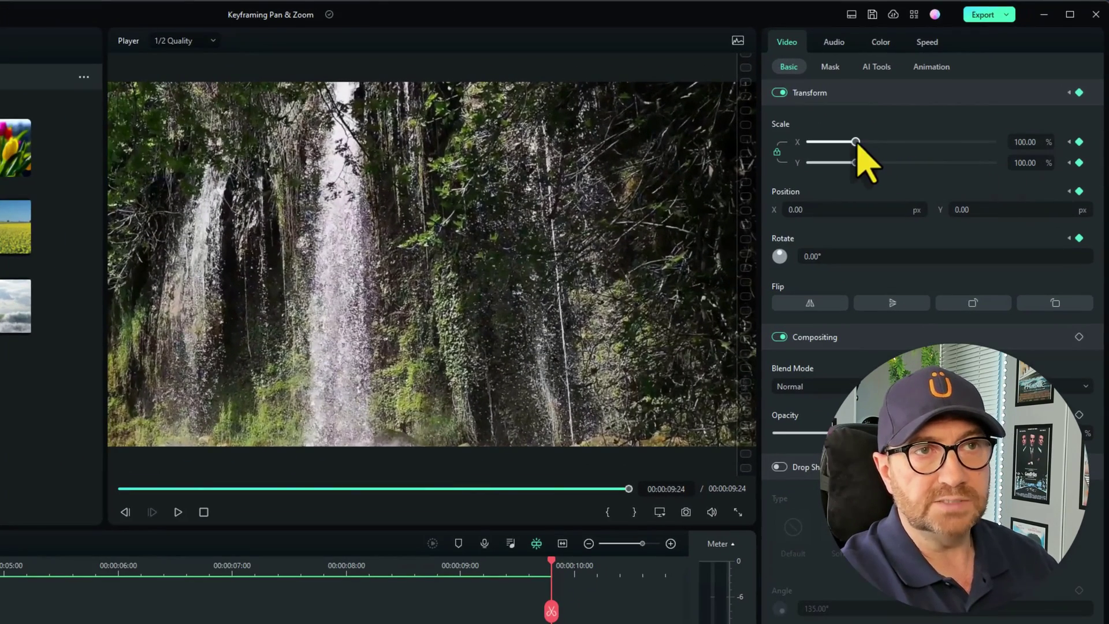
drag(857, 143, 888, 142)
click(203, 511)
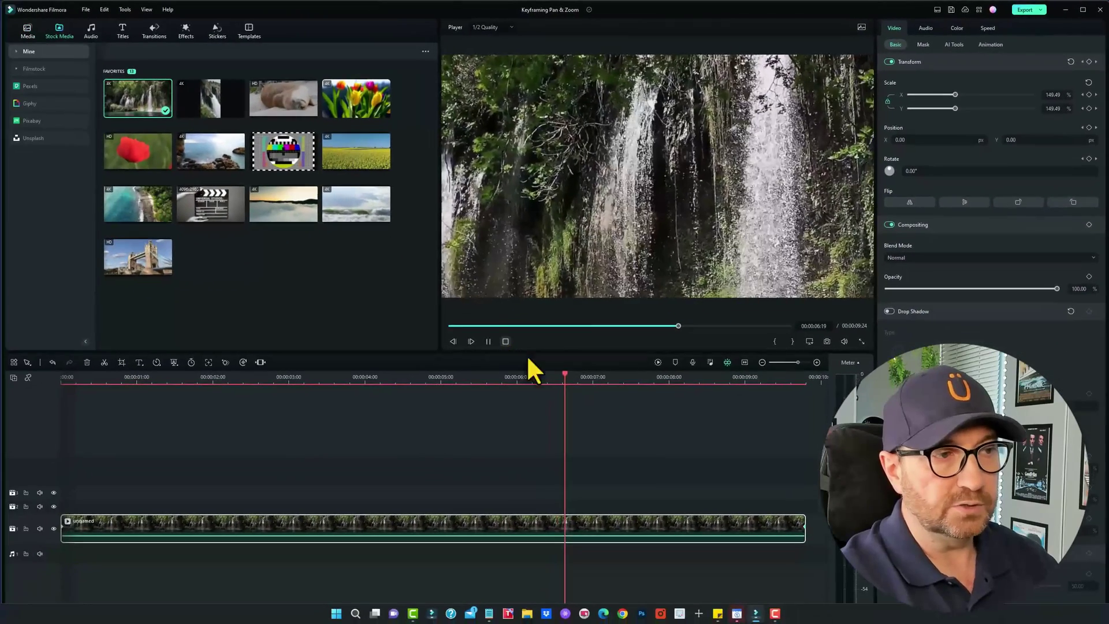
Stop playback and reselect the clip at its last frame to show its properties.
key(ctrl+slash)
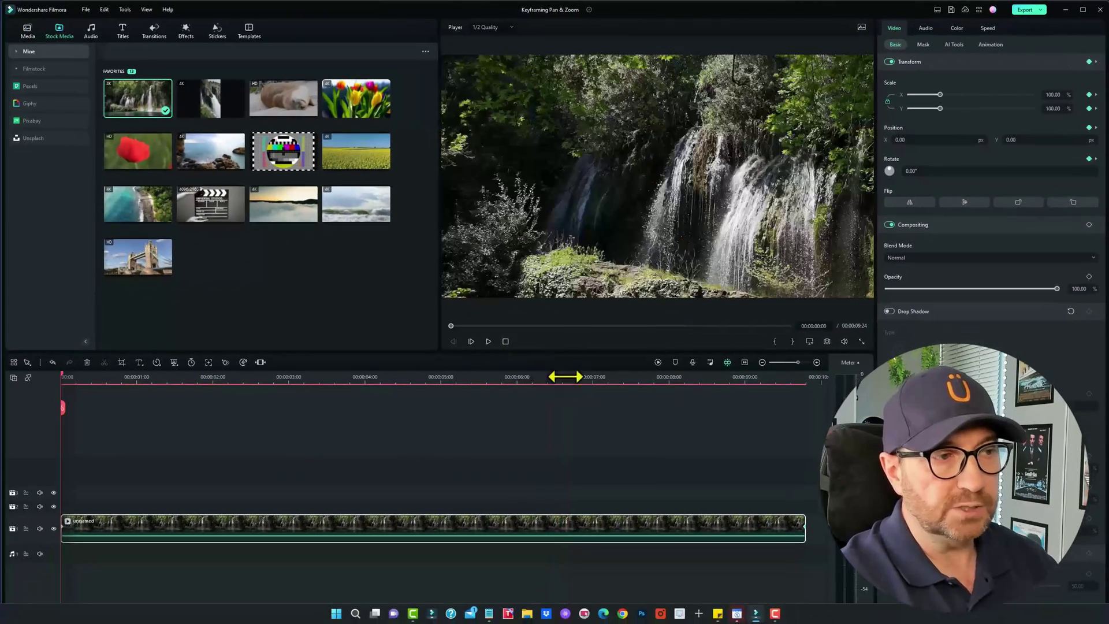
click(805, 532)
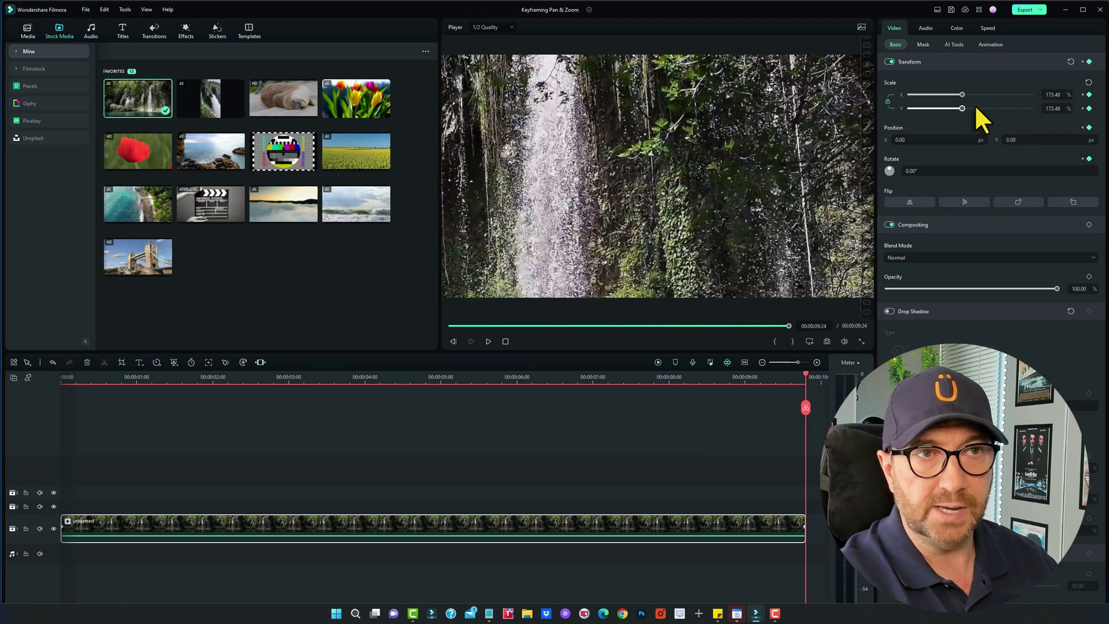
click(688, 194)
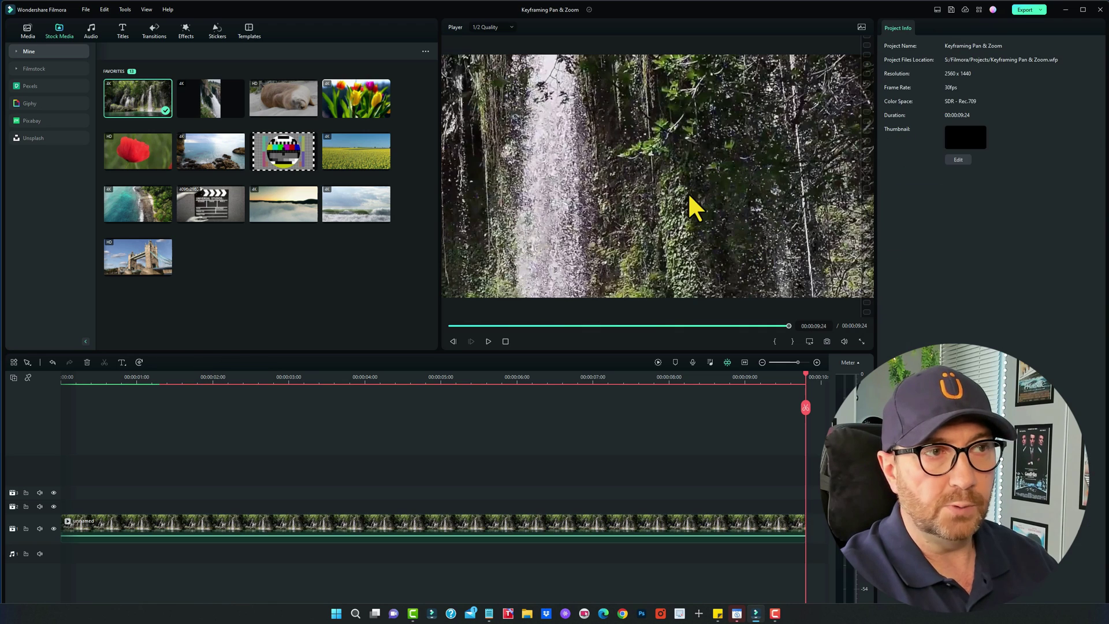
click(789, 526)
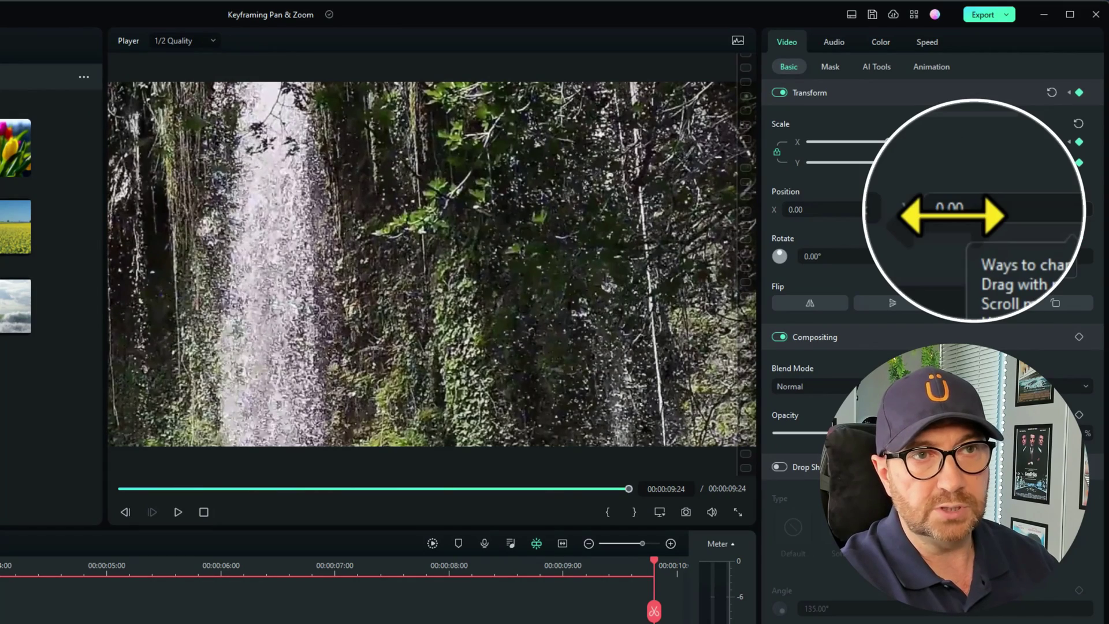
Set the end Position Y to 533 px and play the clip from the start.
drag(963, 212, 1073, 213)
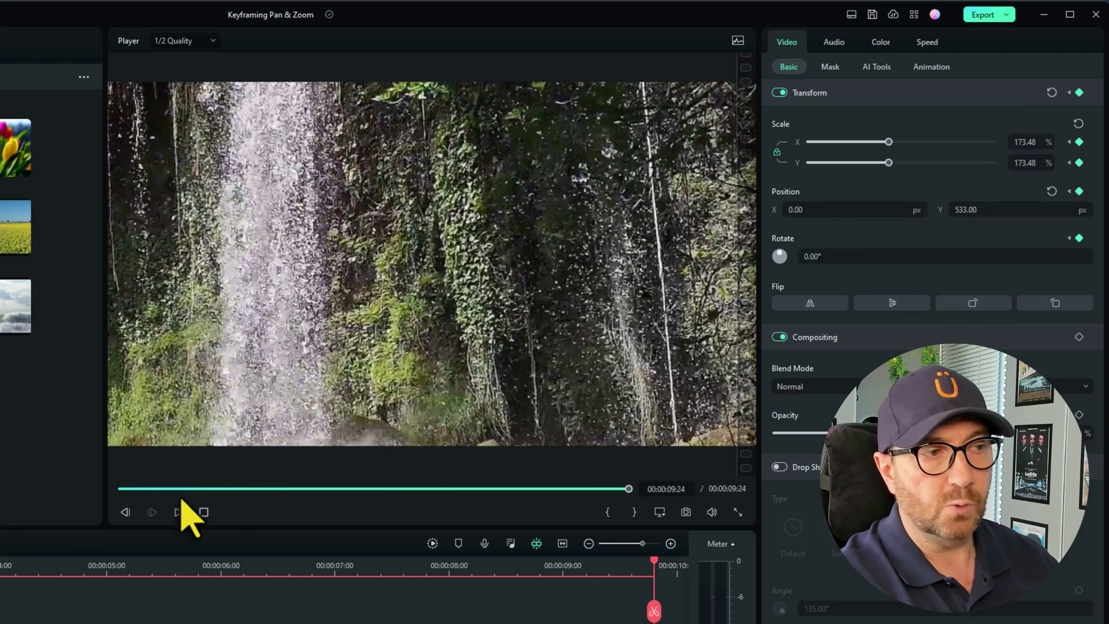
click(204, 512)
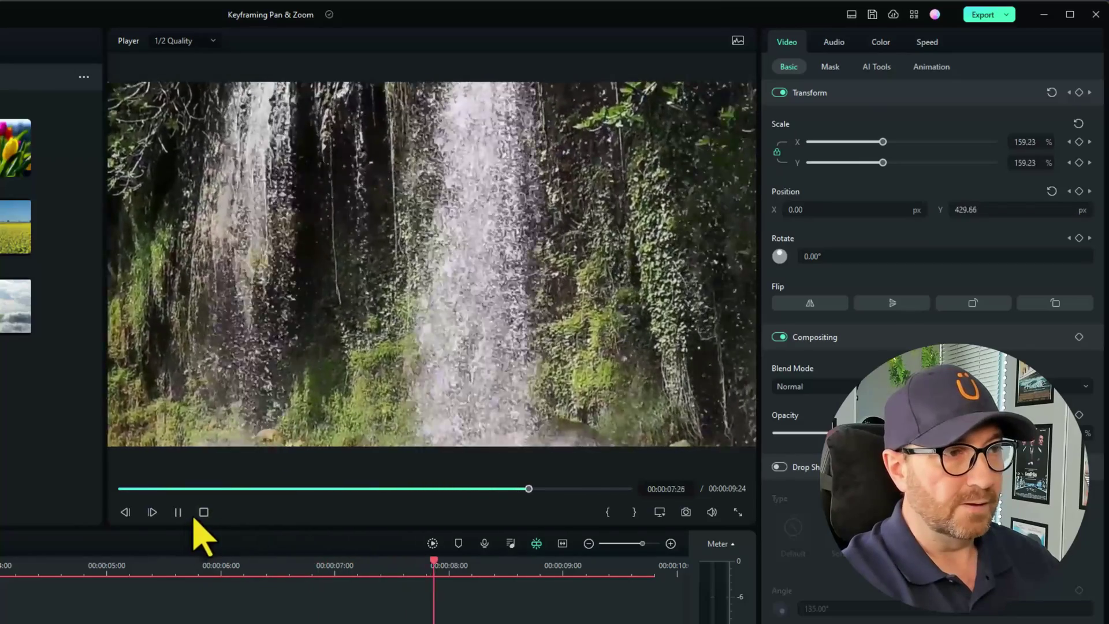
click(205, 514)
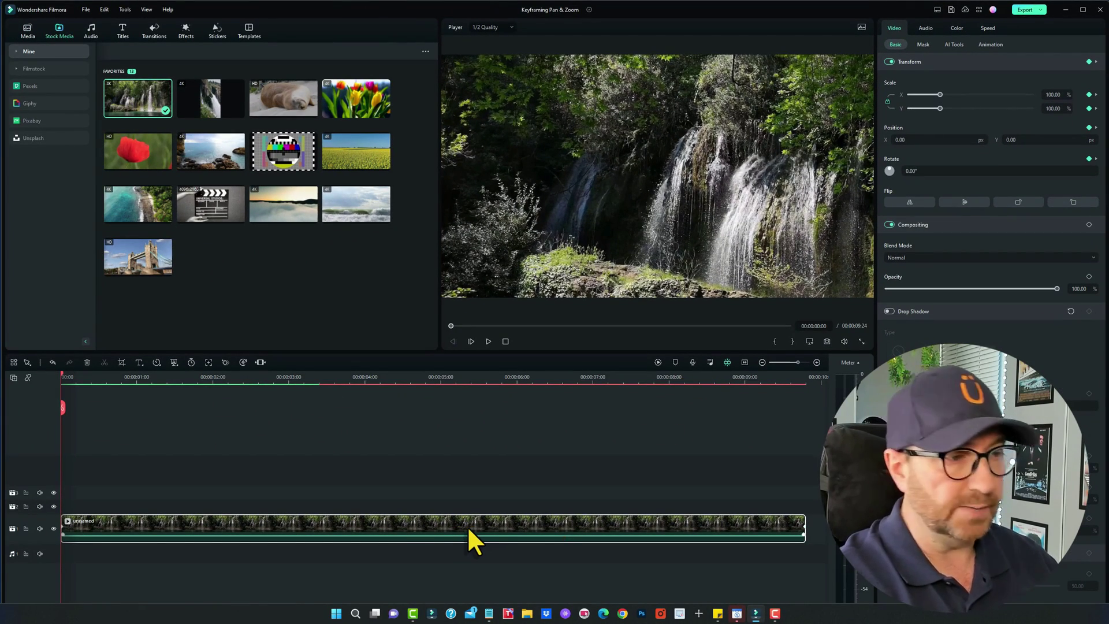
Delete the landscape clip and place the vertical waterfall video from Favorites on the timeline.
right_click(469, 527)
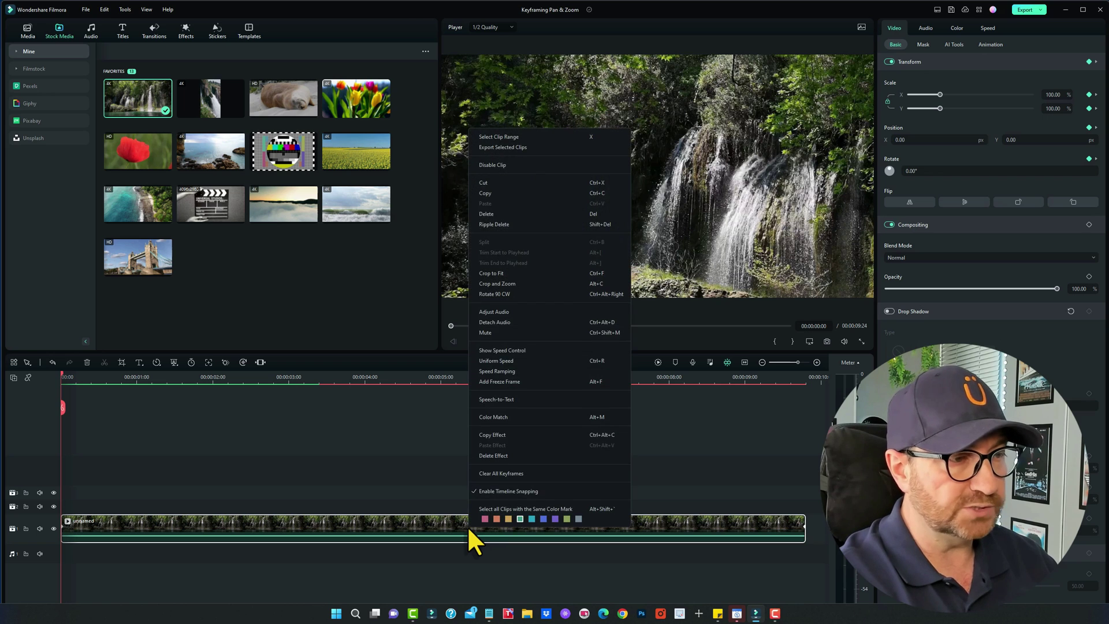
click(487, 213)
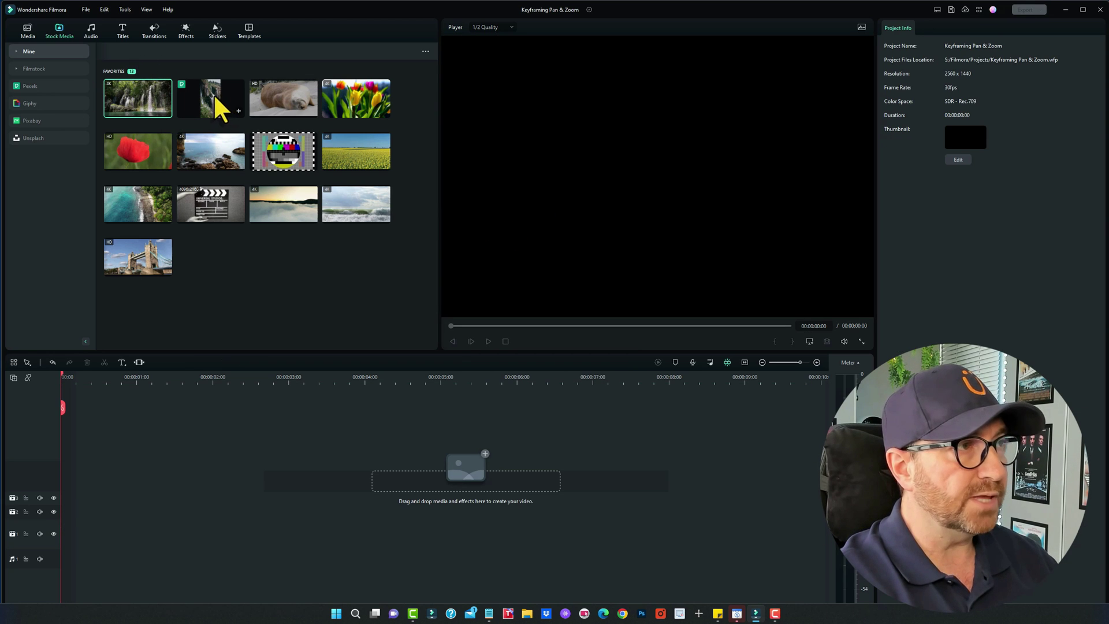
drag(219, 112, 117, 545)
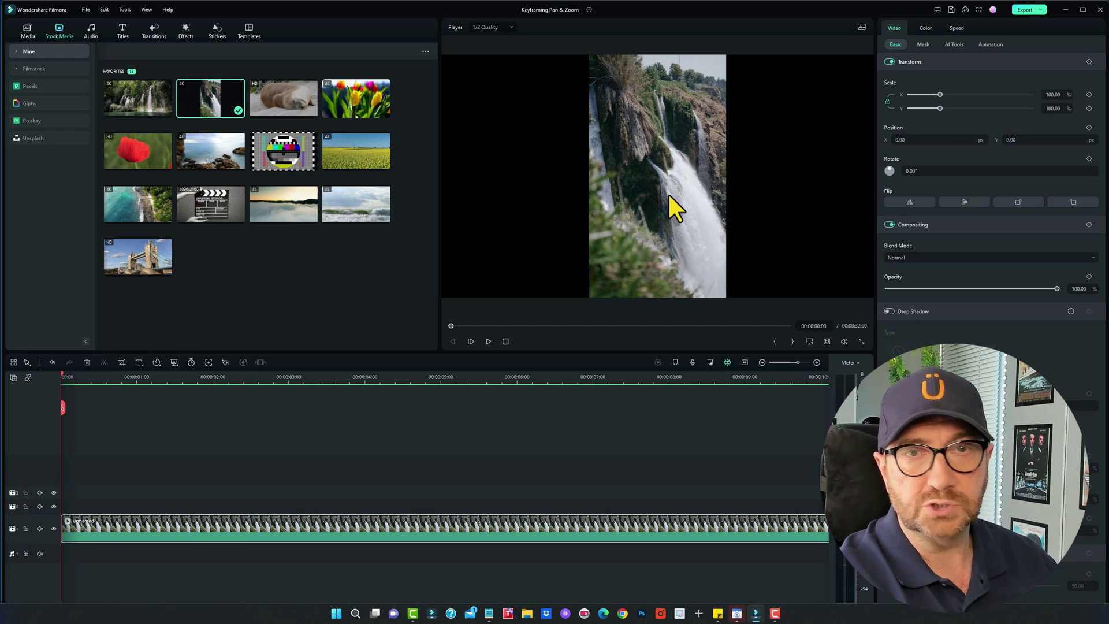
Preview the vertical clip and trim it from 00:00:32:09 to 00:00:09:27.
click(489, 341)
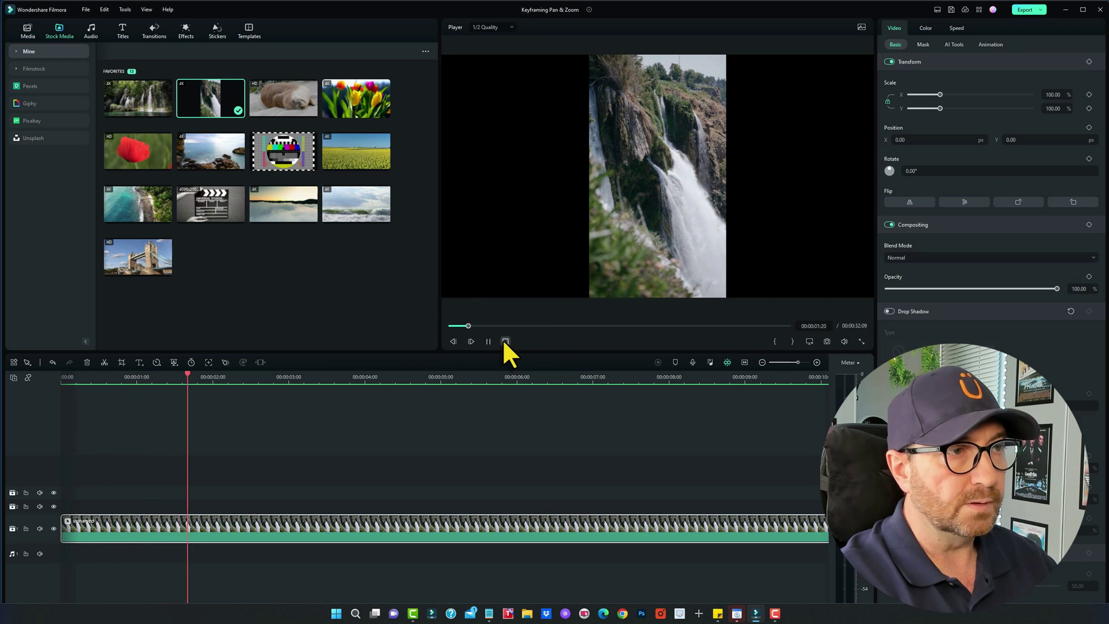
click(506, 342)
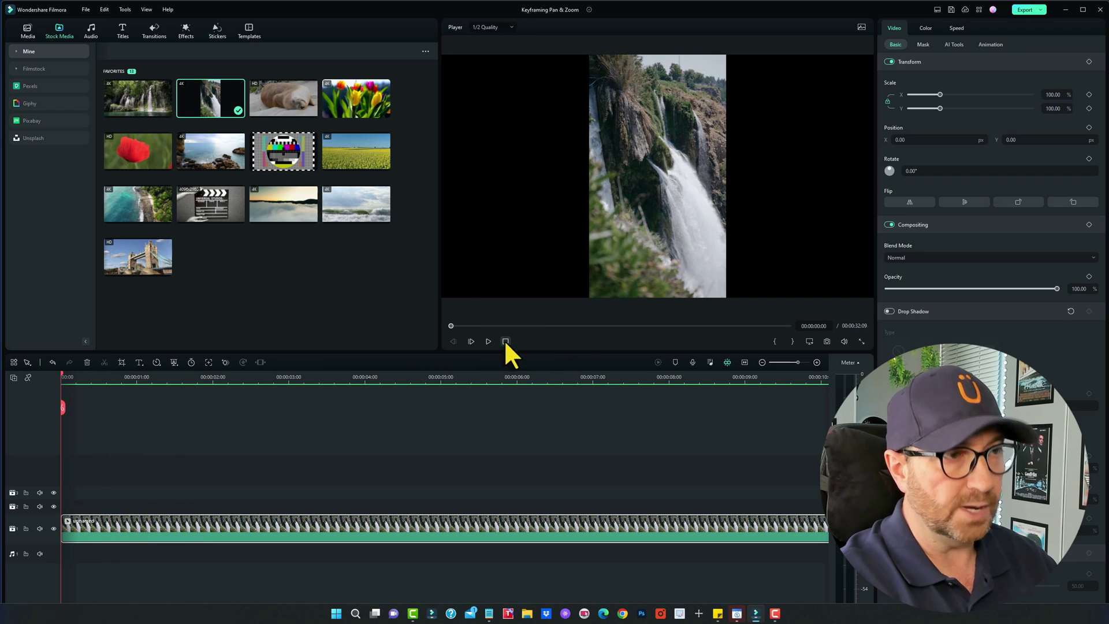
click(744, 363)
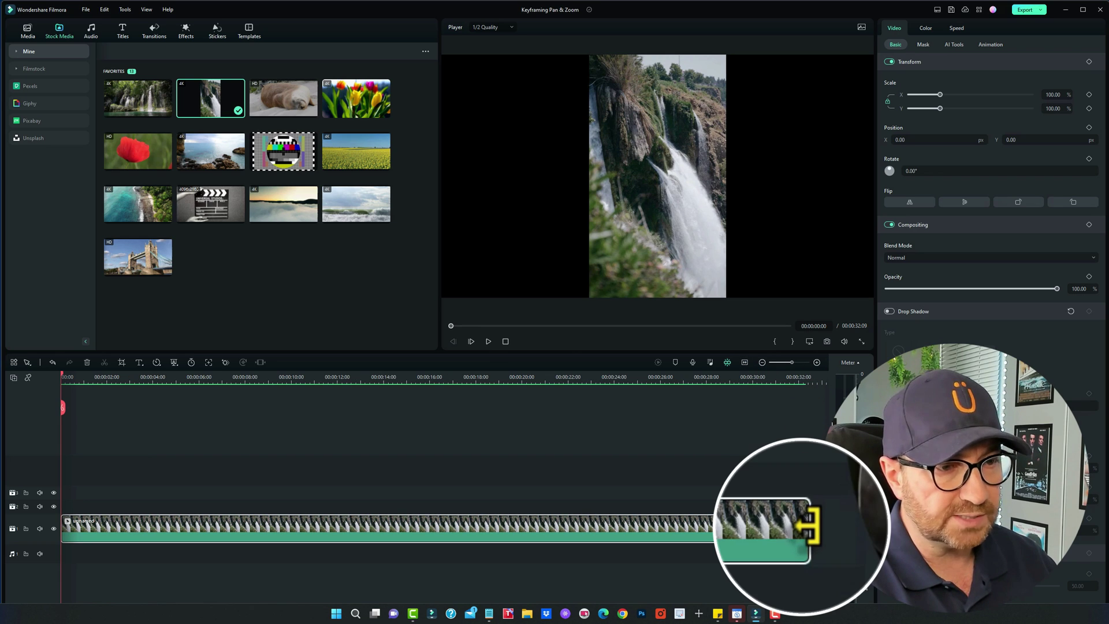
drag(804, 523, 289, 517)
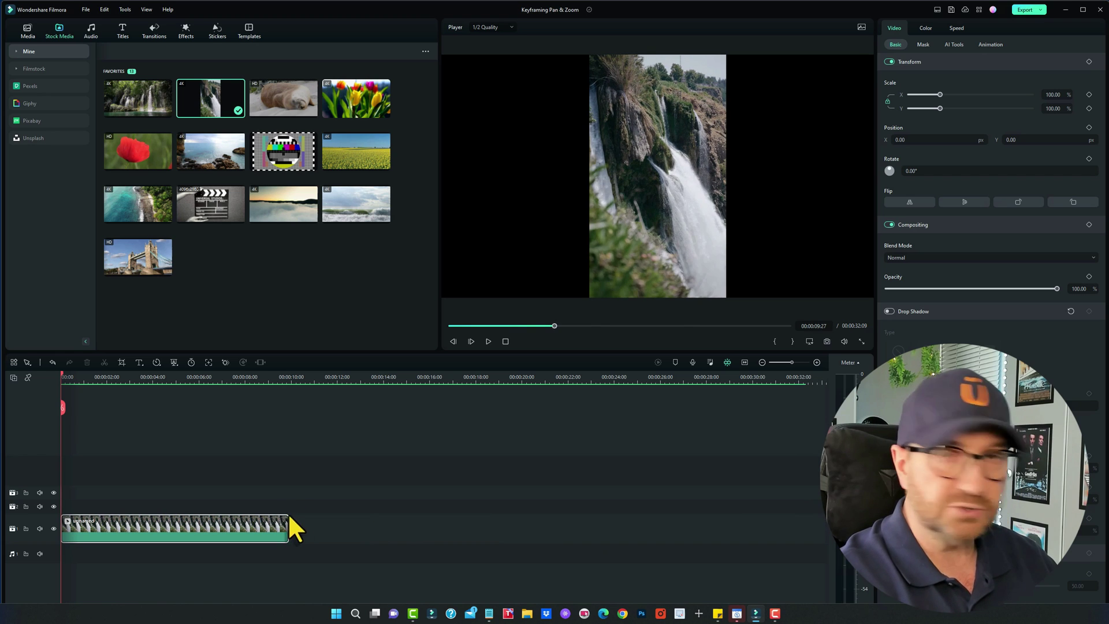
click(744, 362)
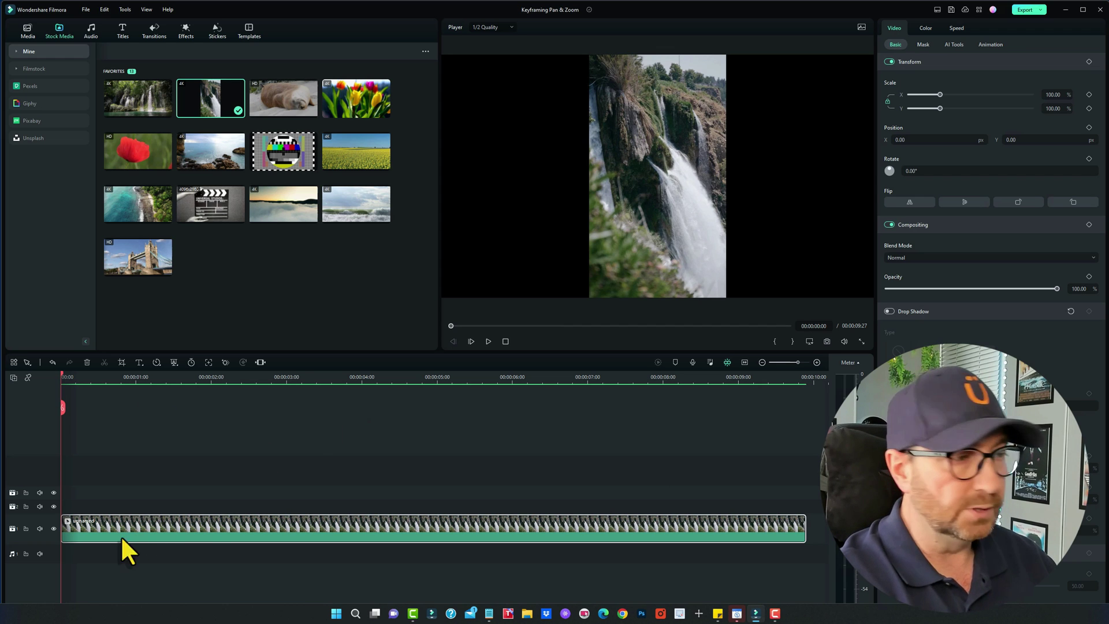
Open Crop and Zoom's Pan & Zoom for the vertical clip and apply a left-to-right pan.
right_click(206, 528)
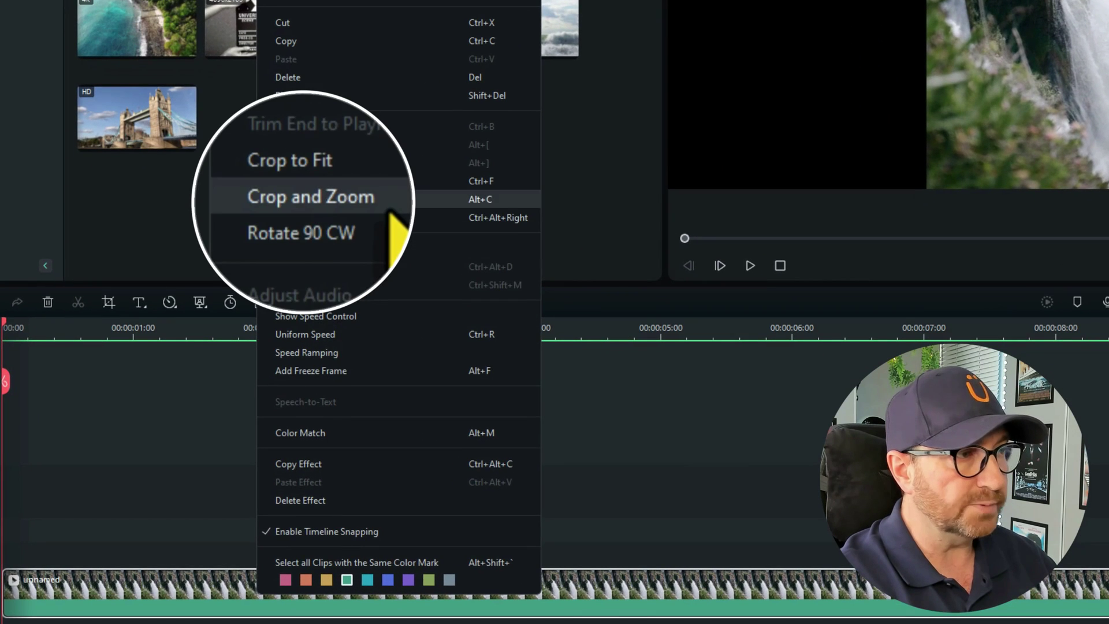
click(347, 199)
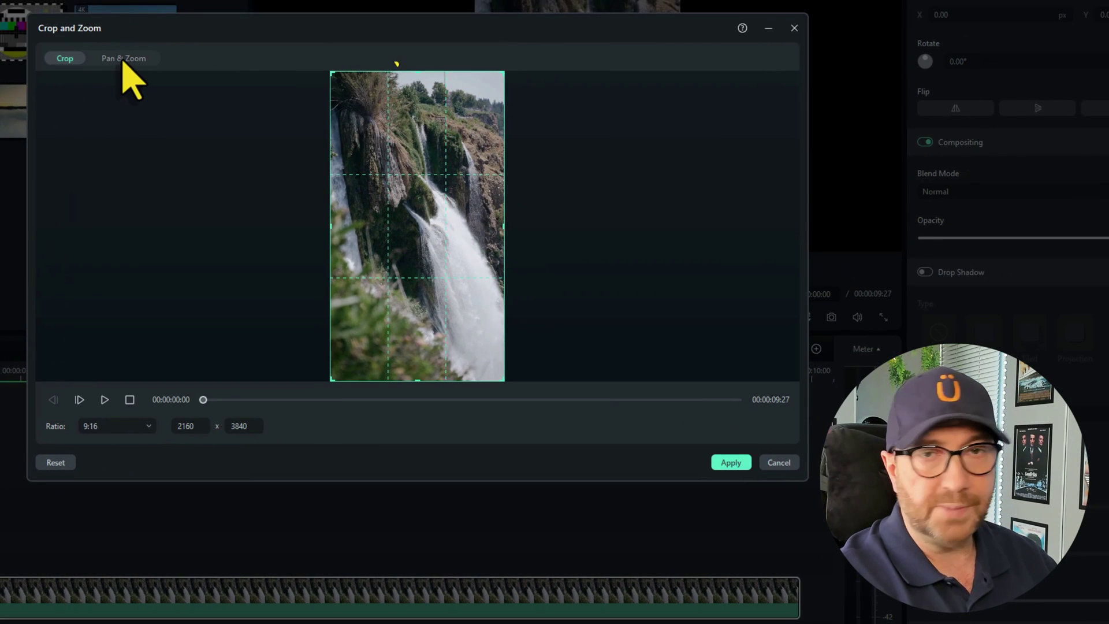
click(123, 58)
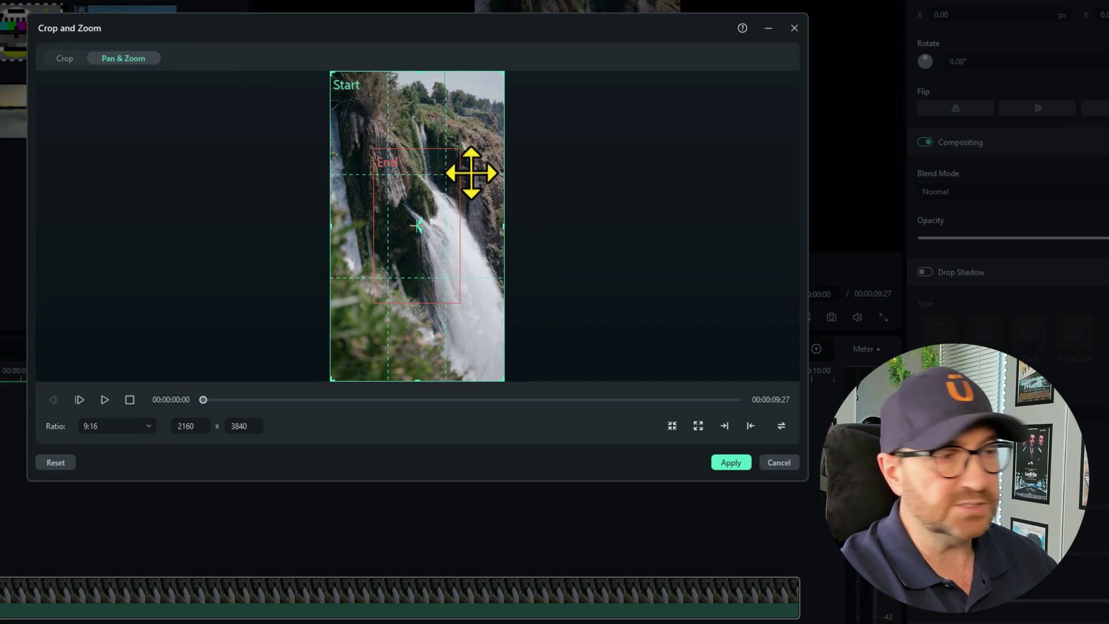
click(723, 421)
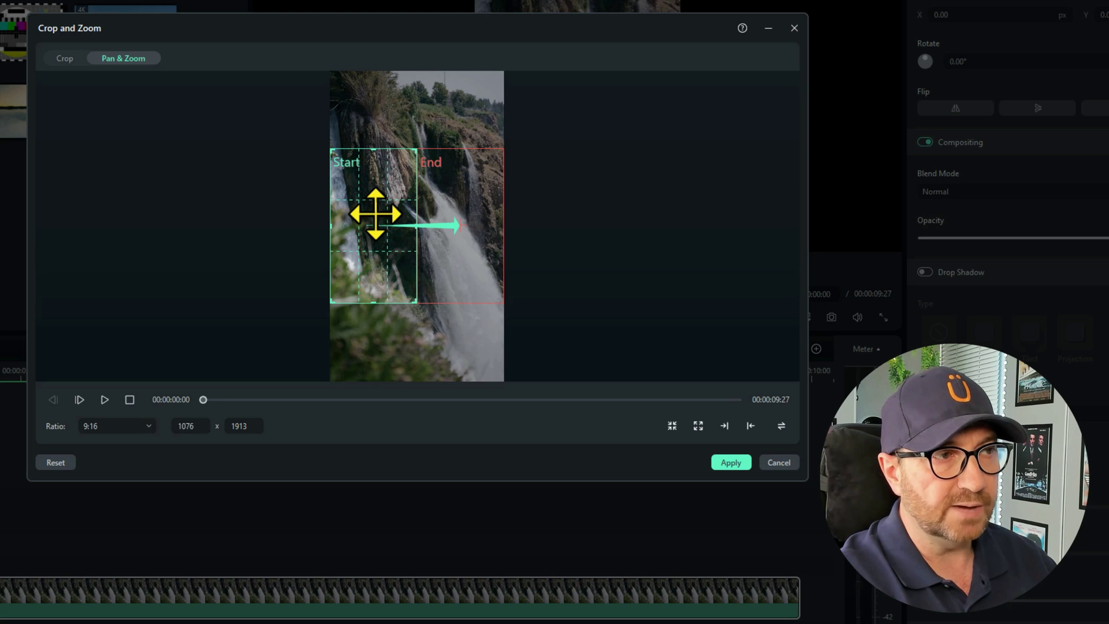
Frame the start at the top cliffs and the end over the waterfall's lower right, previewing the motion.
drag(375, 214, 413, 125)
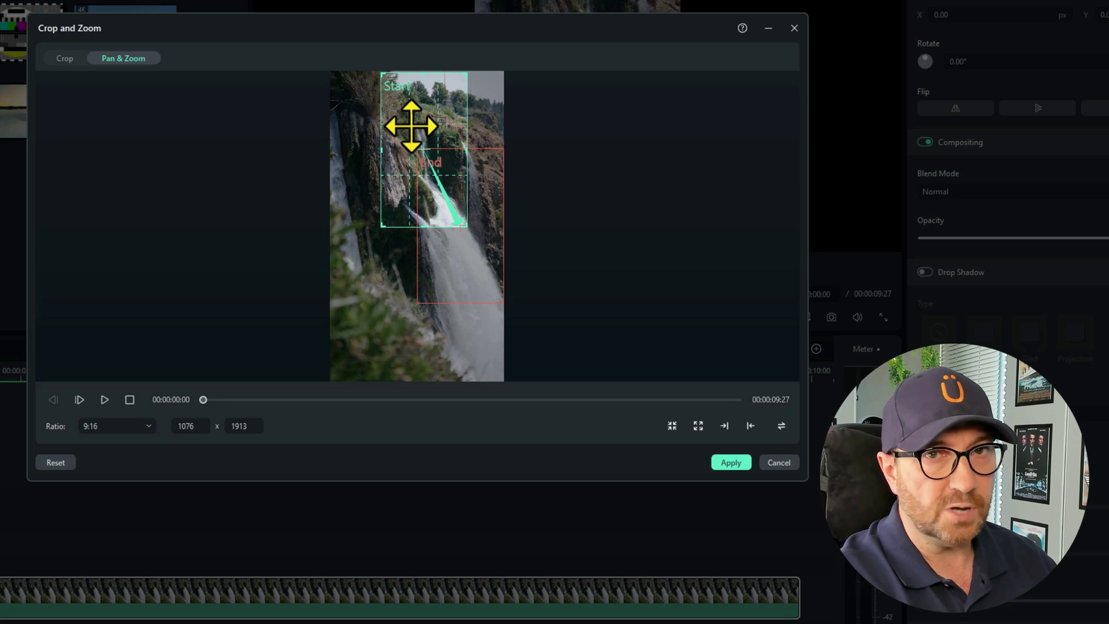
click(465, 258)
drag(466, 258, 475, 361)
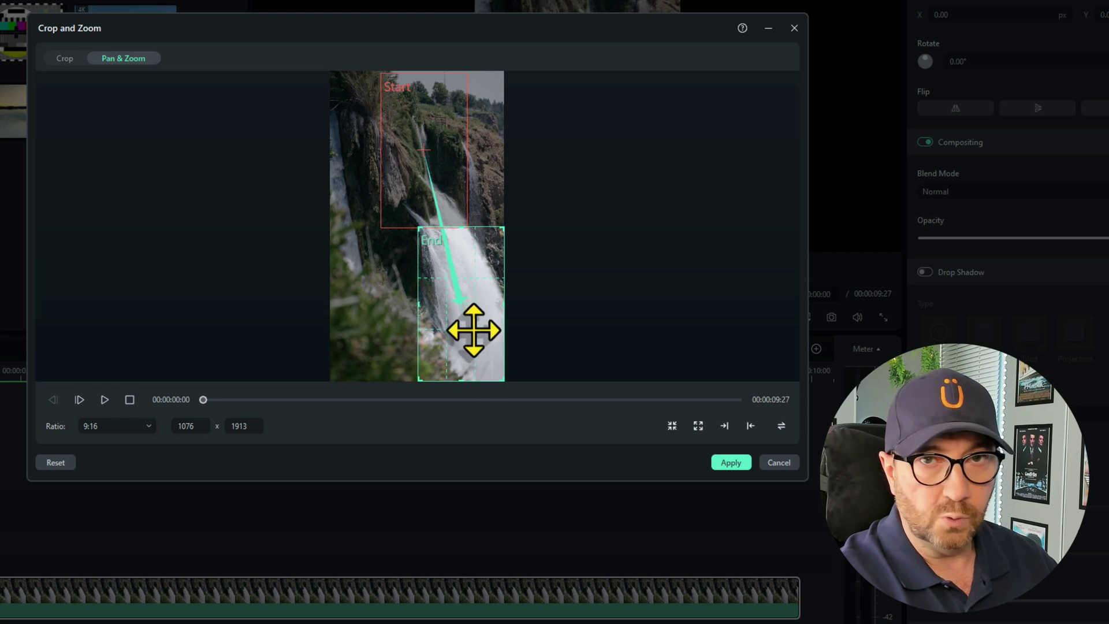
drag(470, 339, 432, 339)
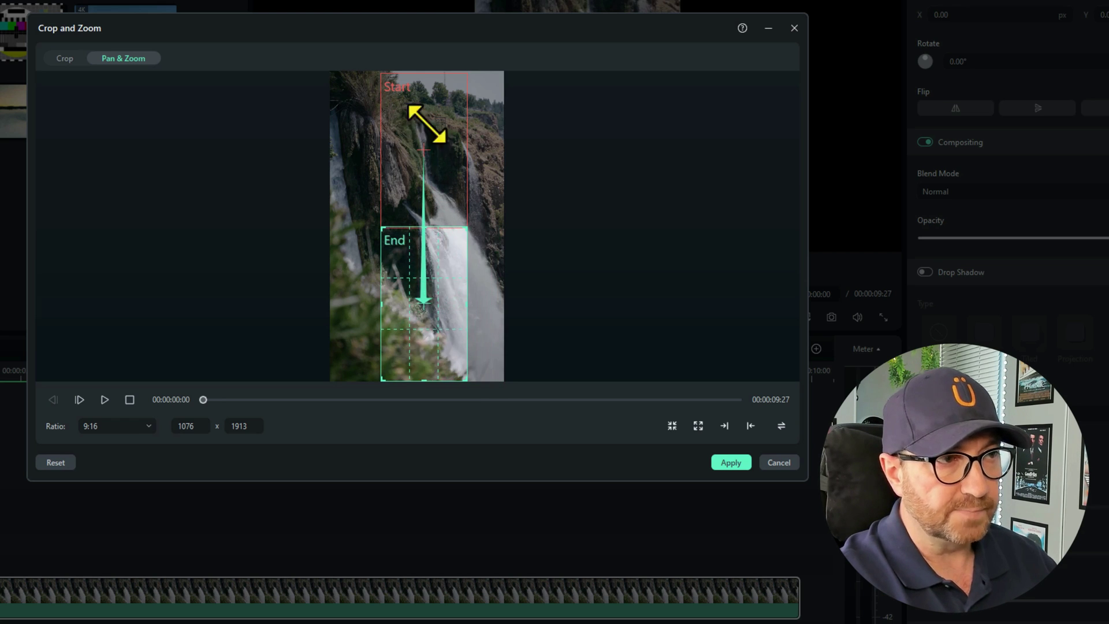
click(105, 399)
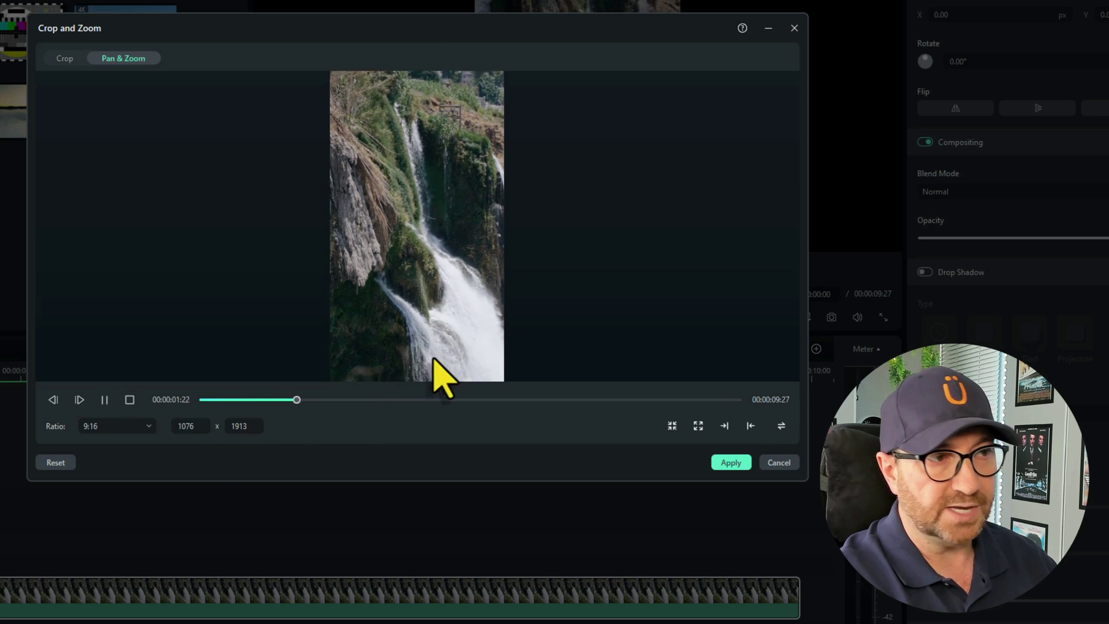
click(129, 400)
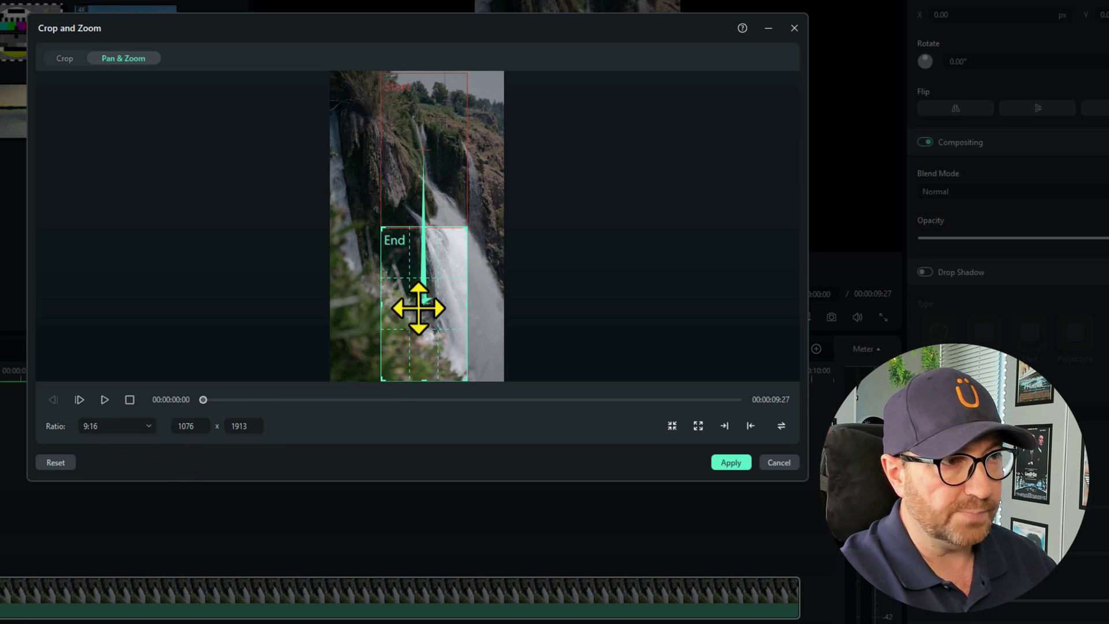
drag(417, 317, 455, 317)
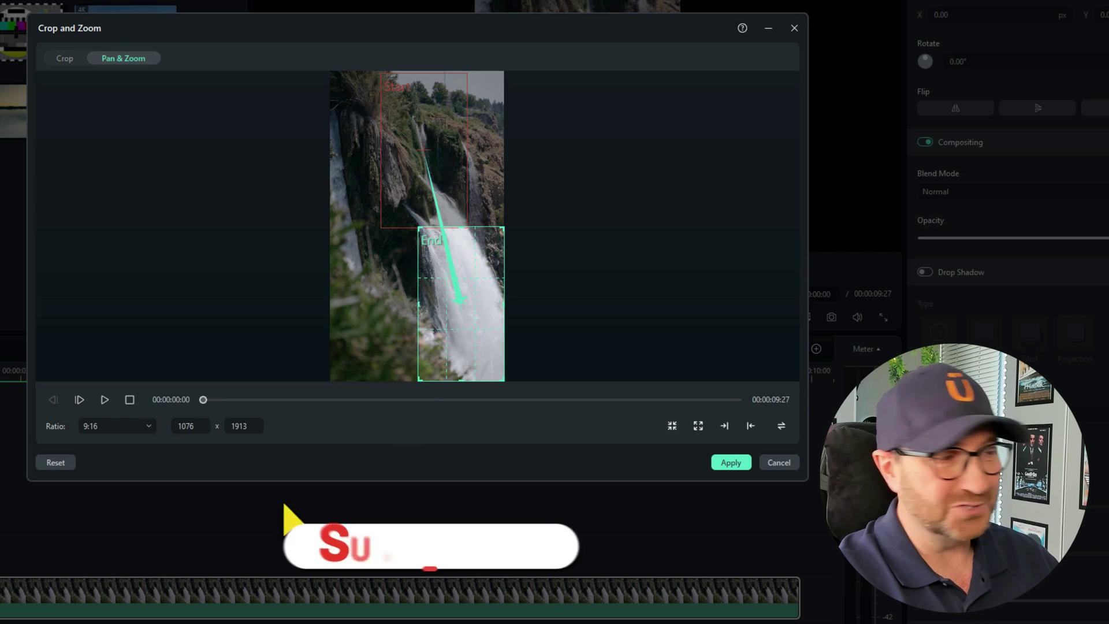
click(105, 399)
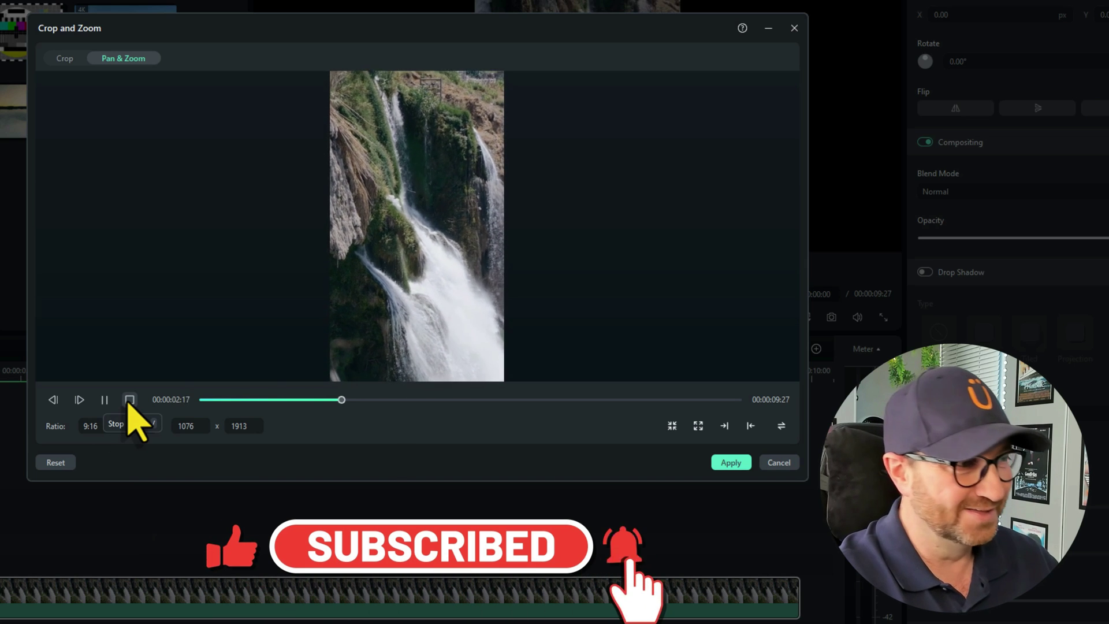
Apply the top-to-bottom pan-and-zoom, then play and stop the vertical clip in the editor.
click(129, 399)
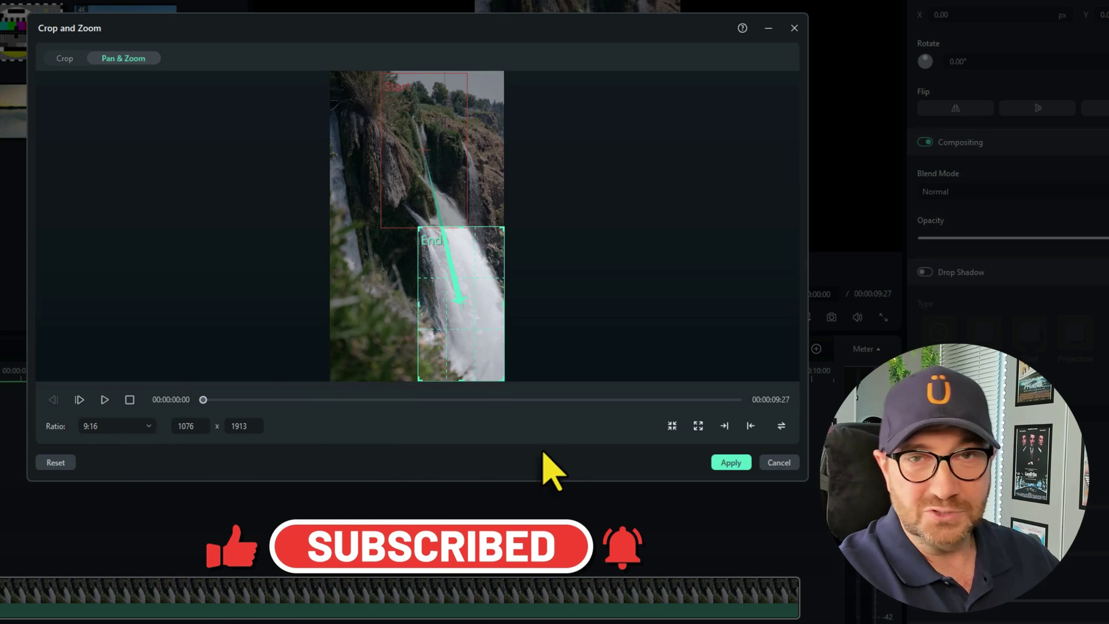
click(731, 462)
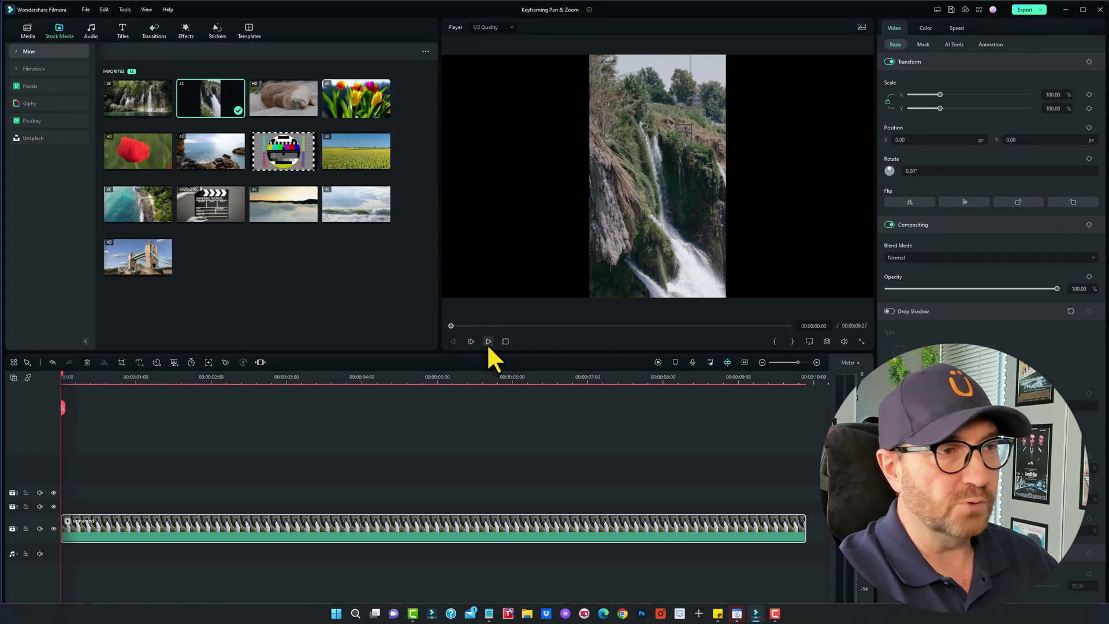
click(488, 345)
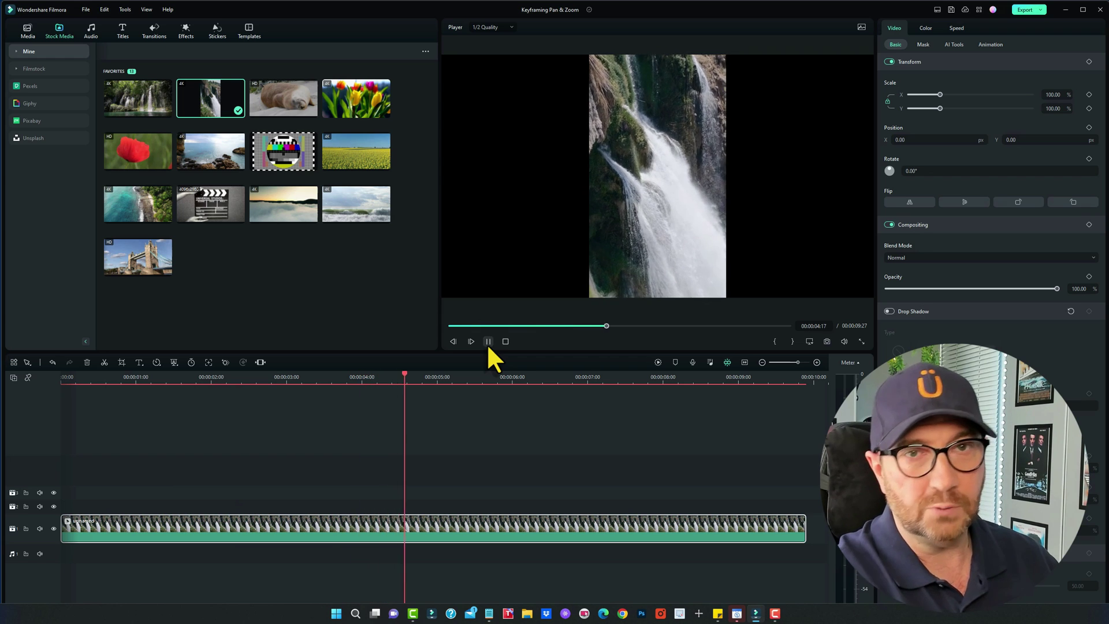
click(506, 341)
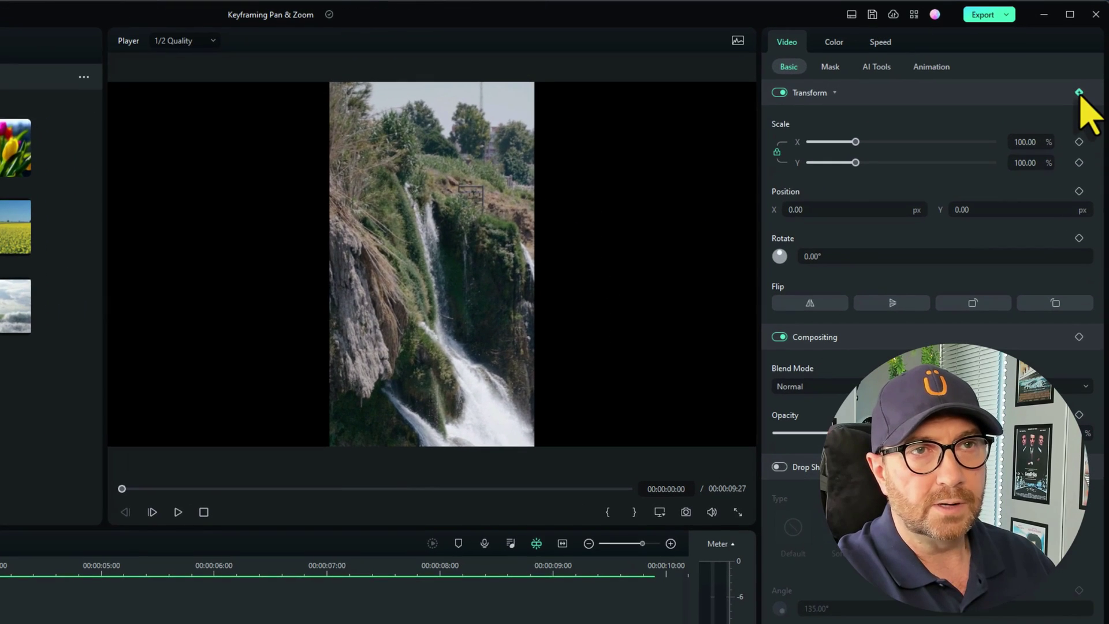
Add a Transform keyframe at 0:00 and a 120.44% scale keyframe at 00:00:09:27, then preview.
click(1089, 61)
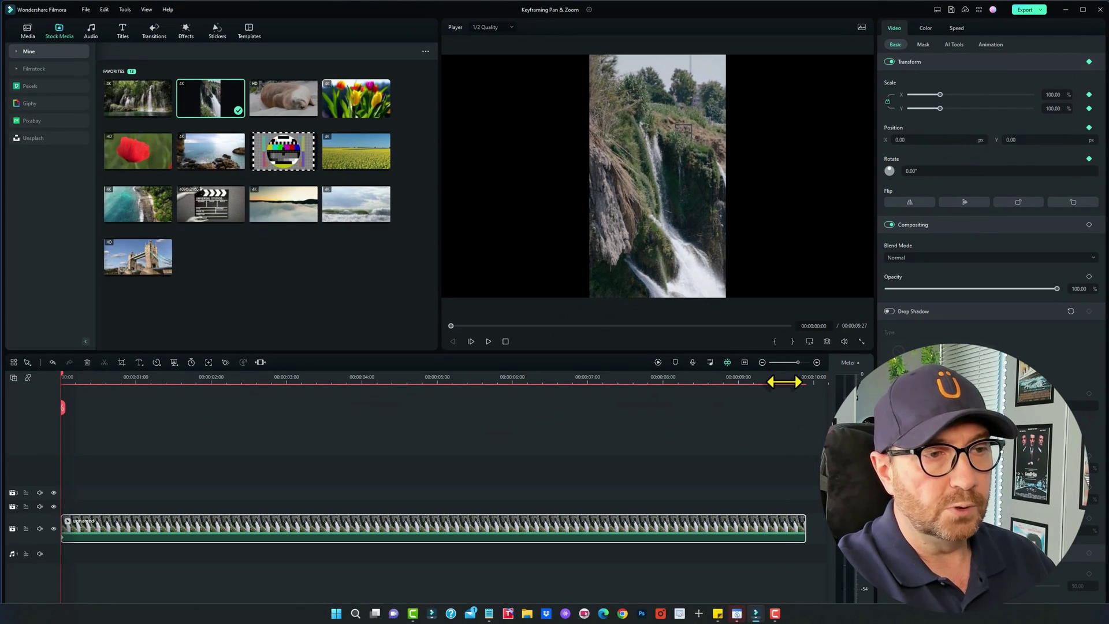
click(784, 381)
key(space)
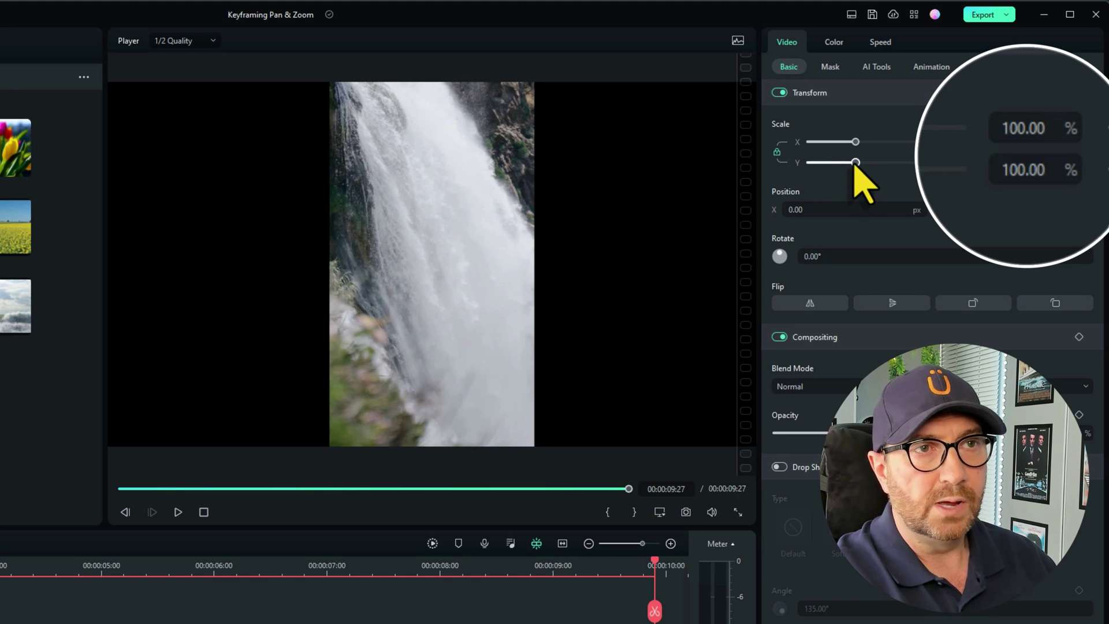
drag(855, 171, 870, 179)
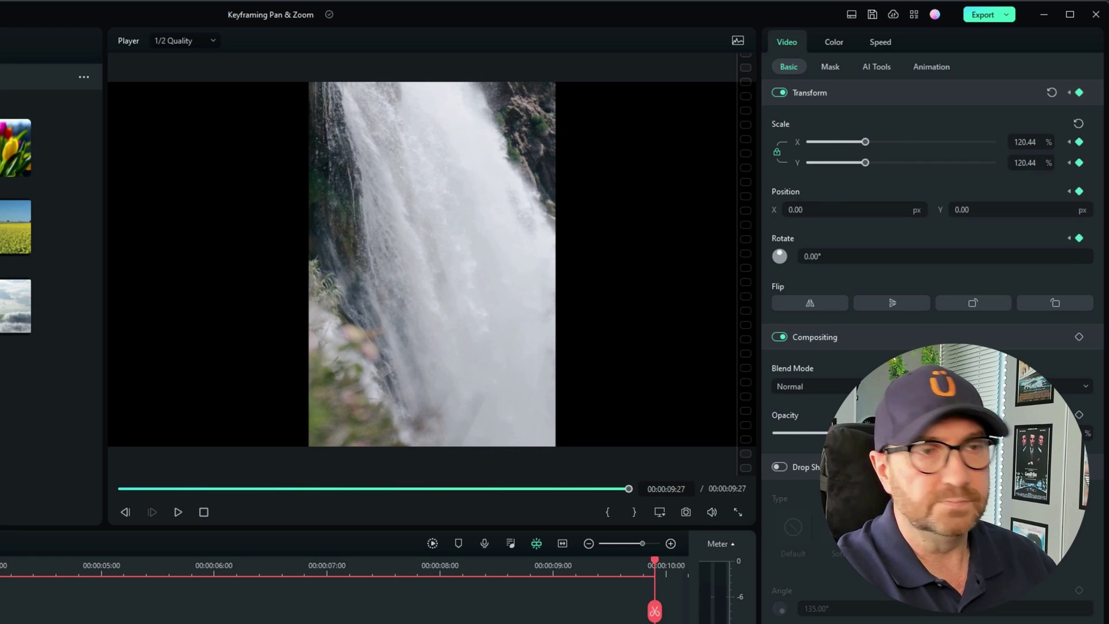
click(207, 514)
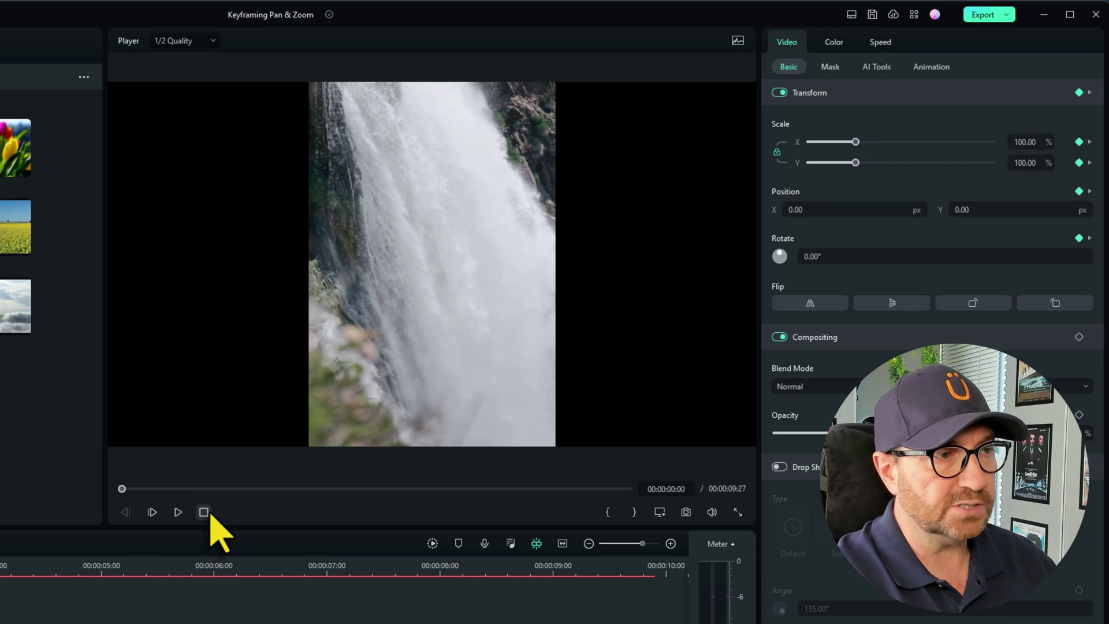
click(178, 513)
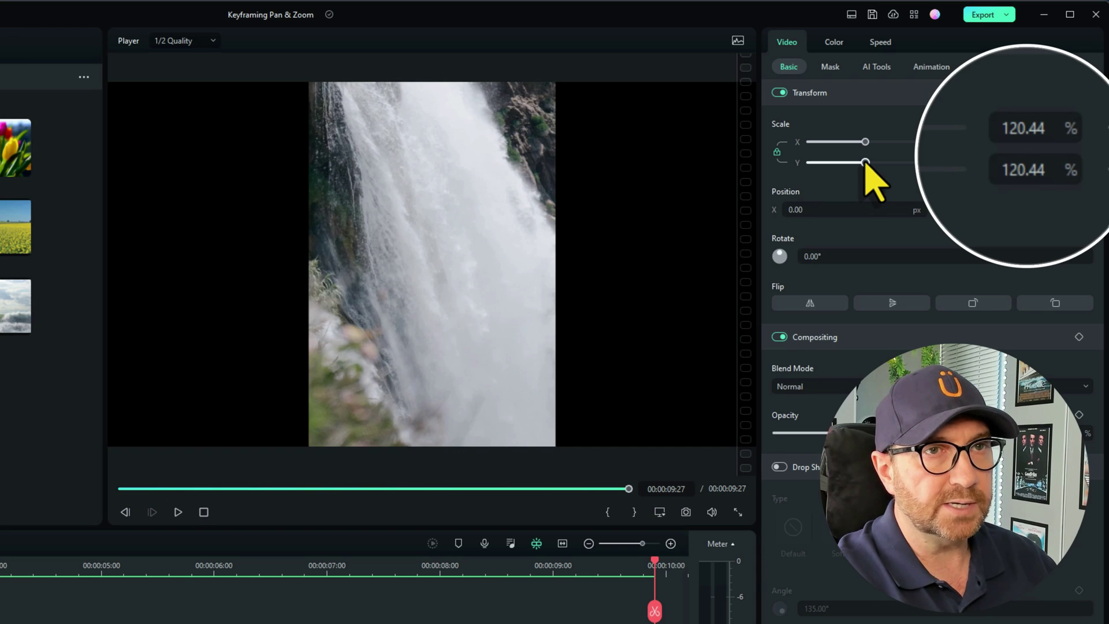
Raise the end keyframe's Scale from 120.44% to 159.15% and rewind to the start.
drag(865, 164, 885, 177)
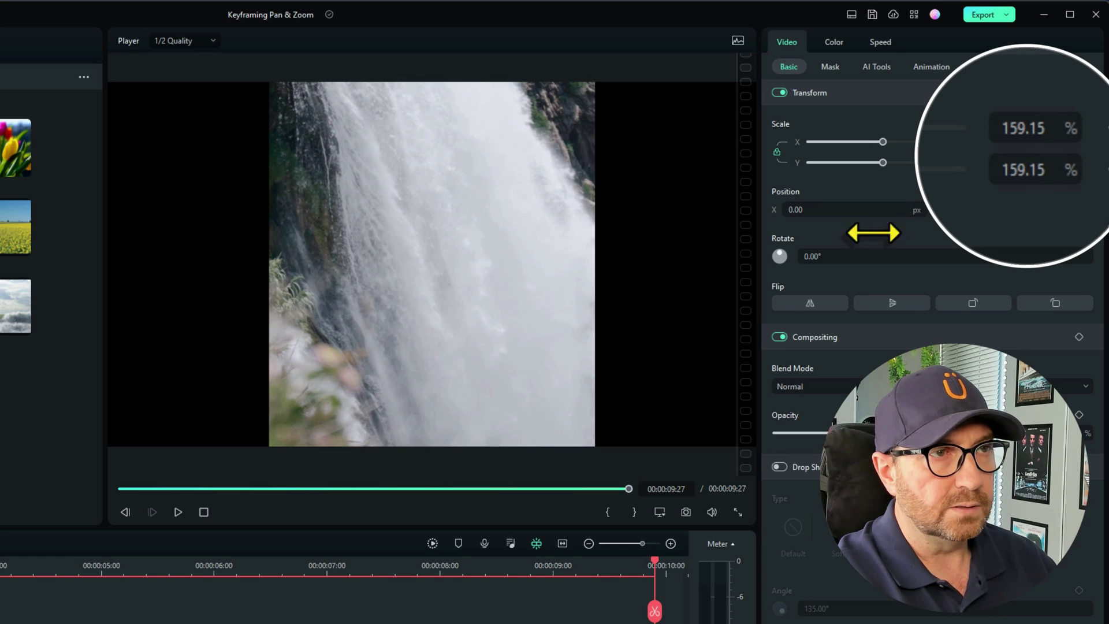
click(203, 512)
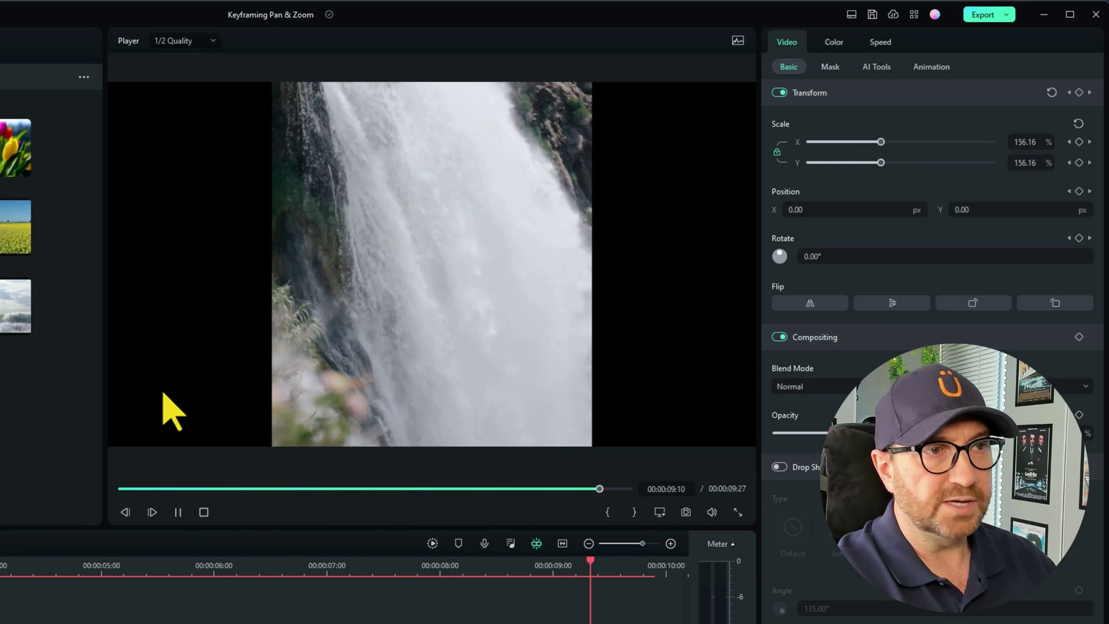
click(203, 511)
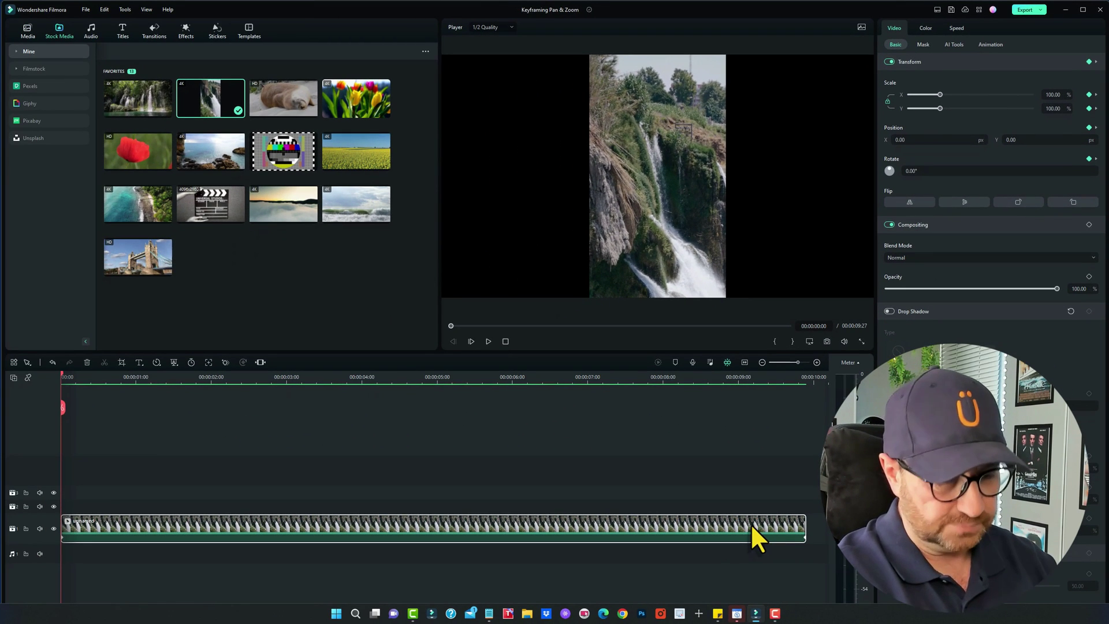
Delete the vertical clip, add the waterfall image from Media, and stretch it to 00:00:10:00.
key(Delete)
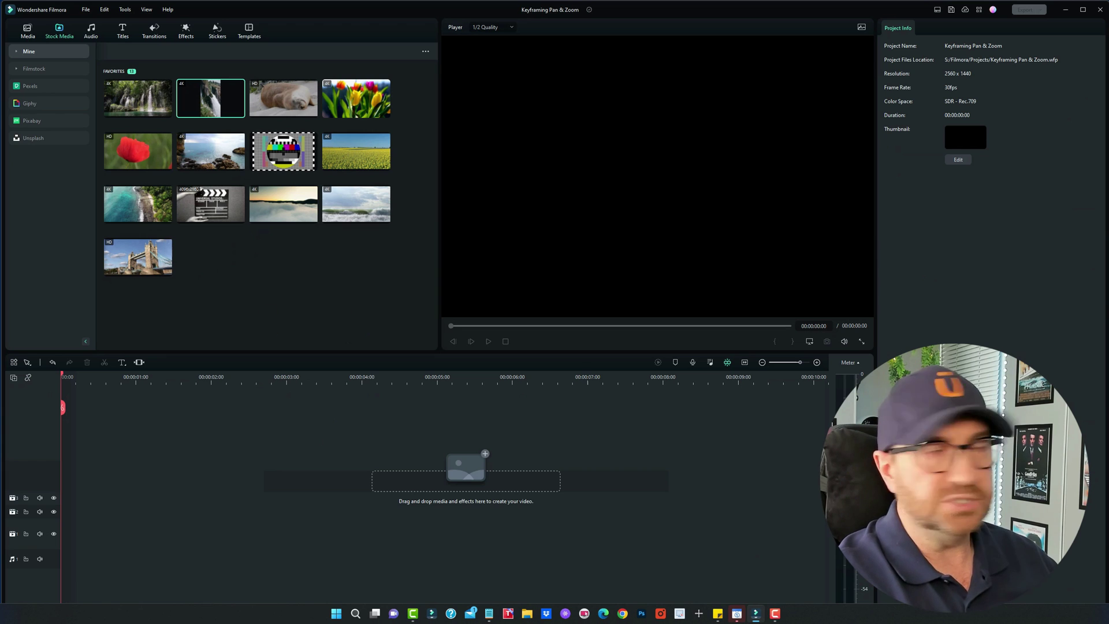
click(27, 30)
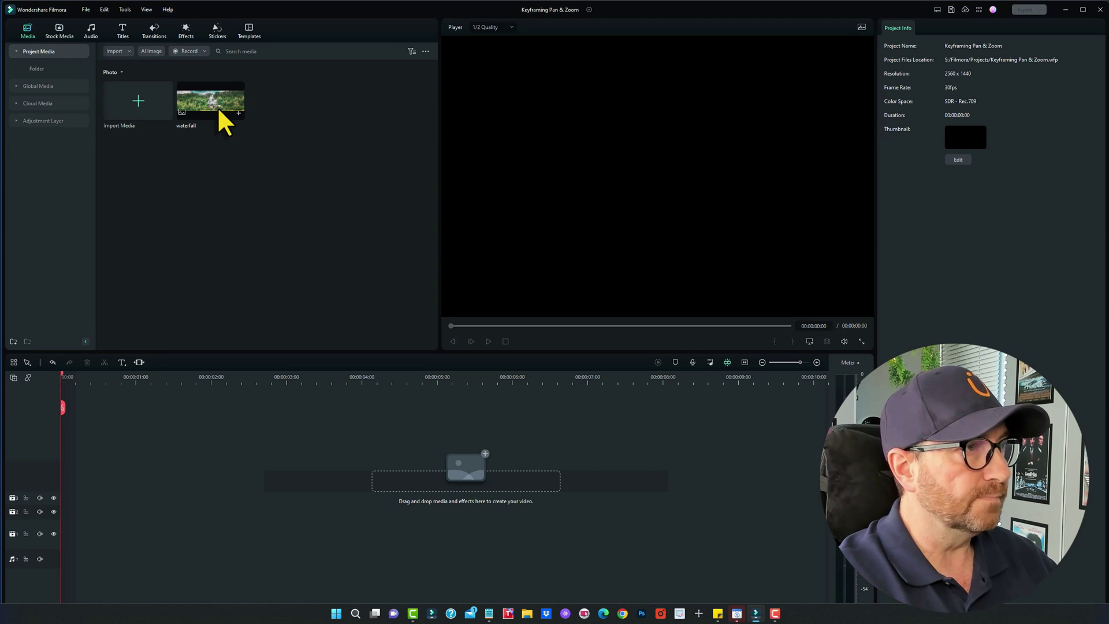
drag(218, 107, 57, 556)
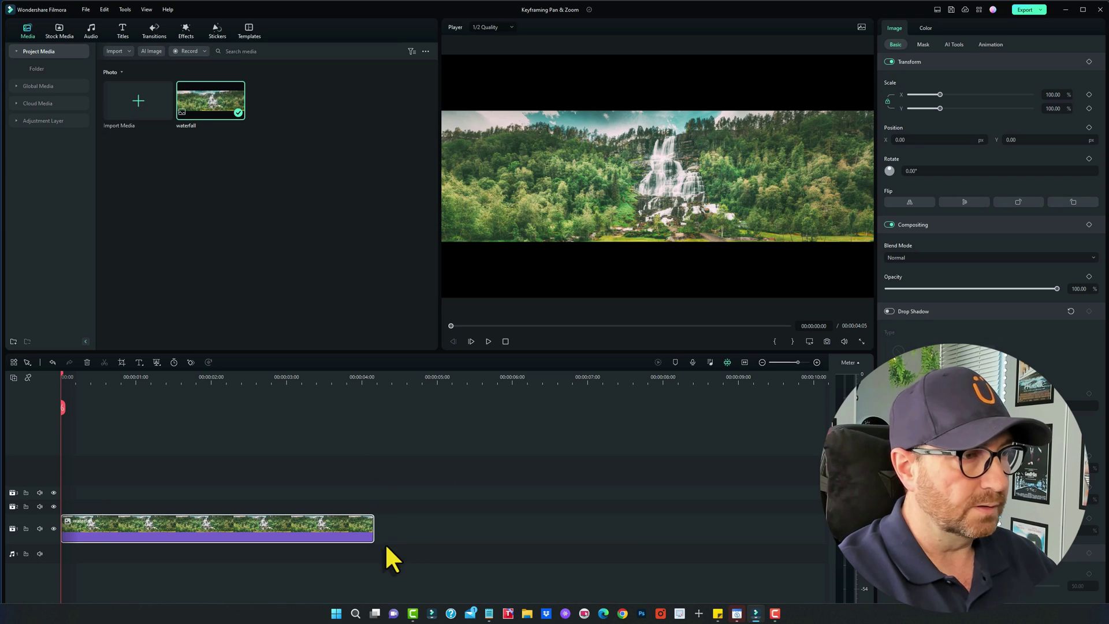
drag(372, 528, 811, 532)
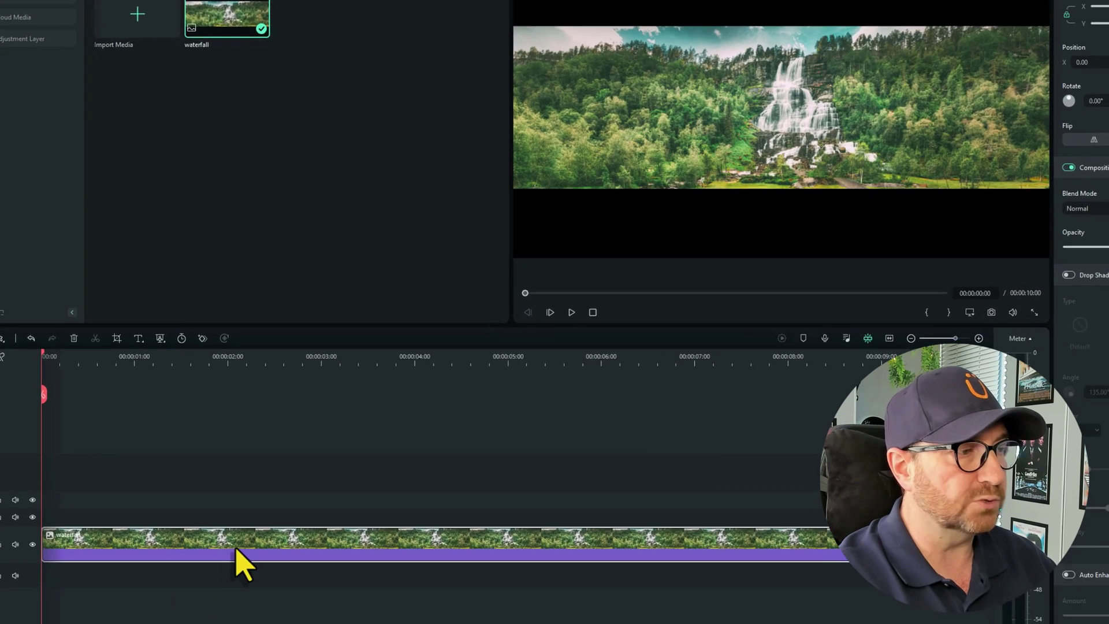
Apply the From right to left Pan & Zoom preset to the waterfall image after previewing it.
right_click(218, 530)
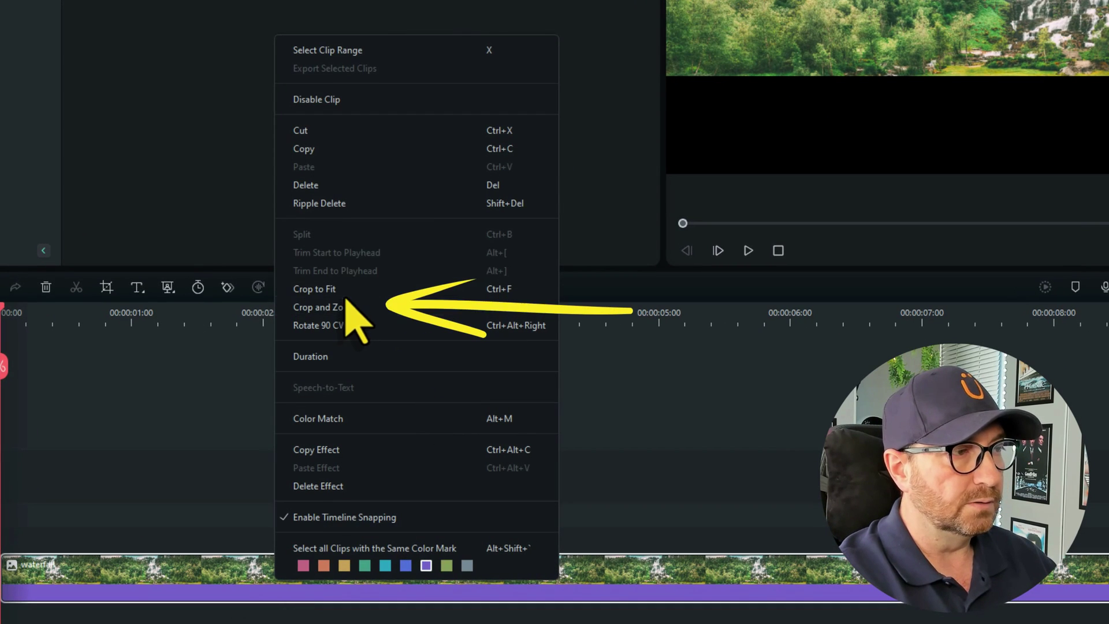
click(335, 307)
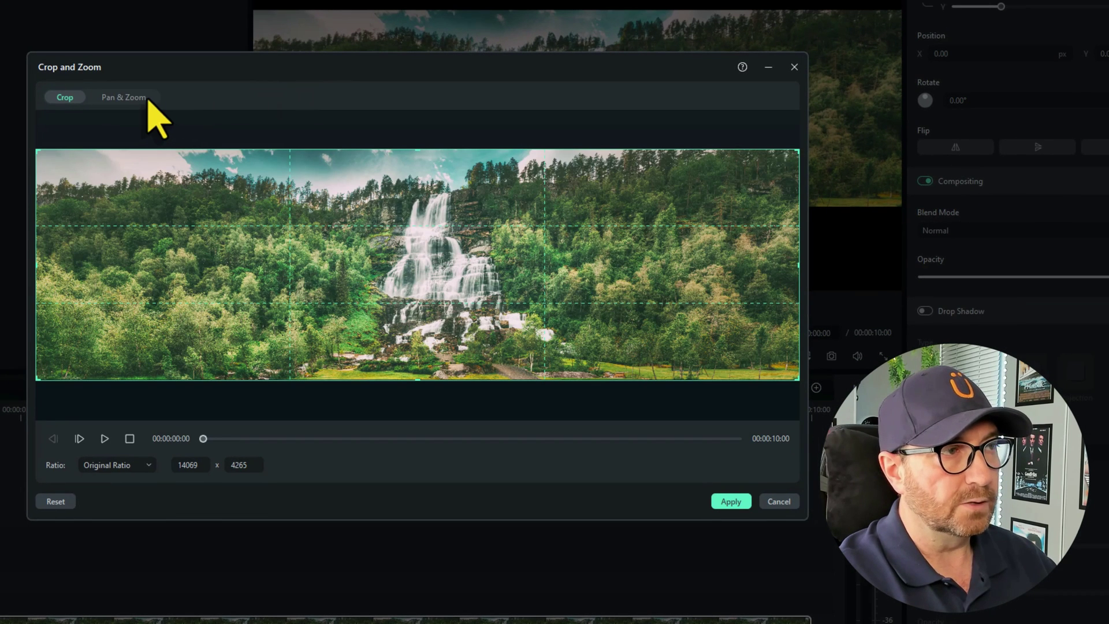
click(137, 98)
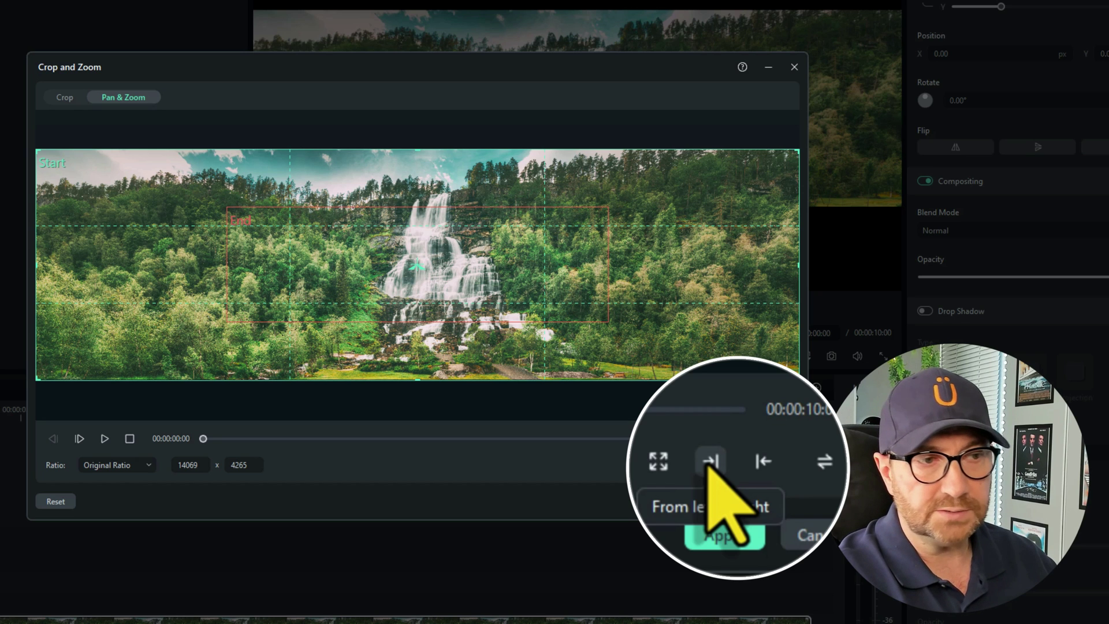
click(761, 465)
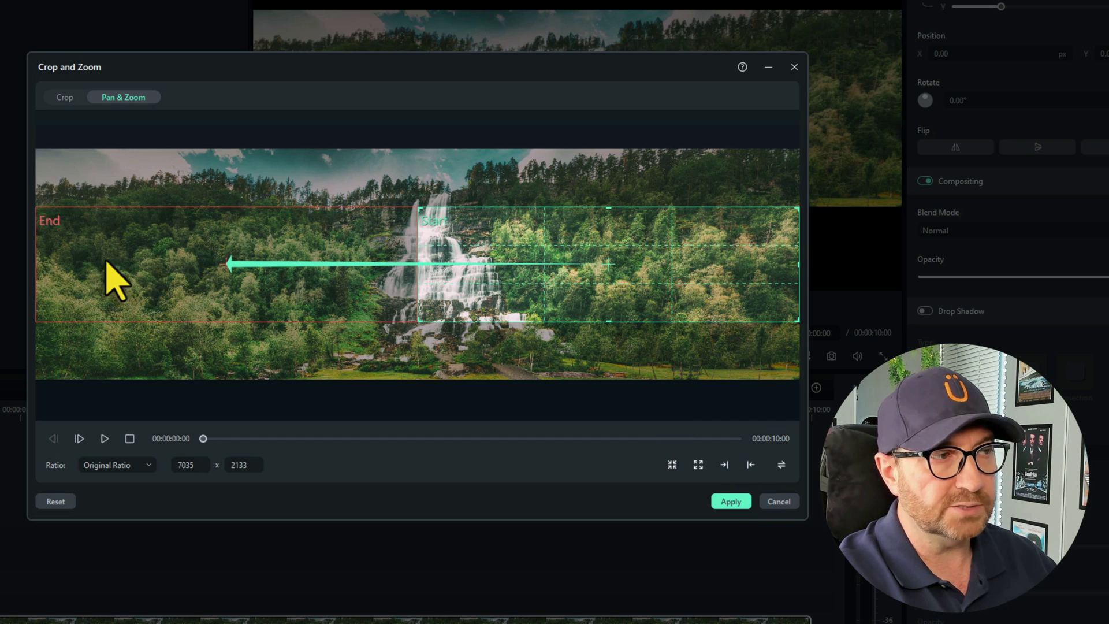
click(105, 439)
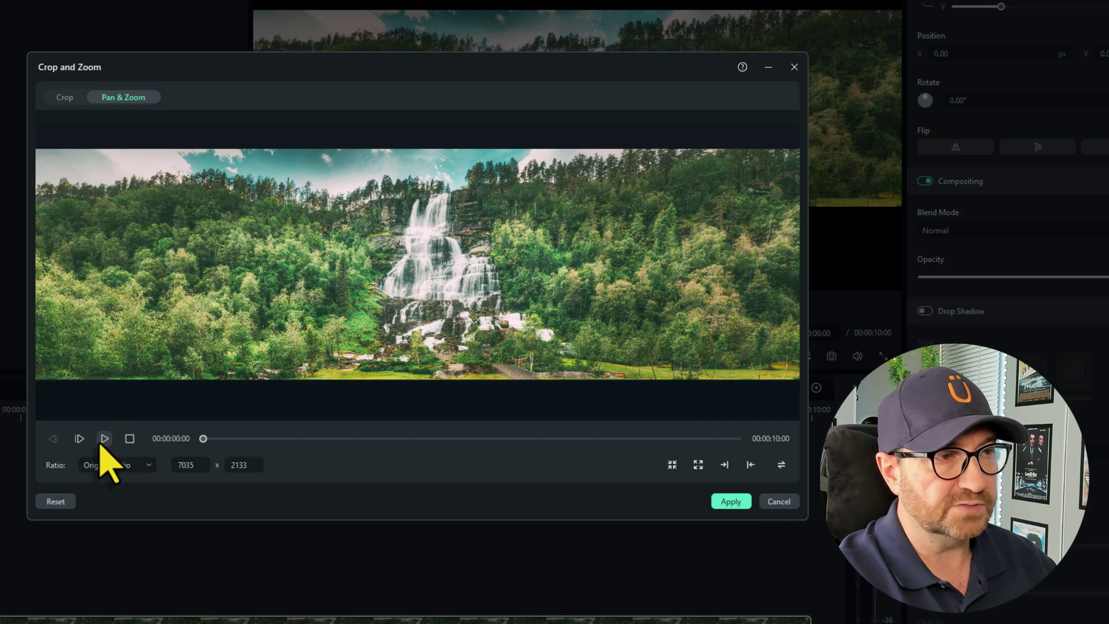
click(130, 440)
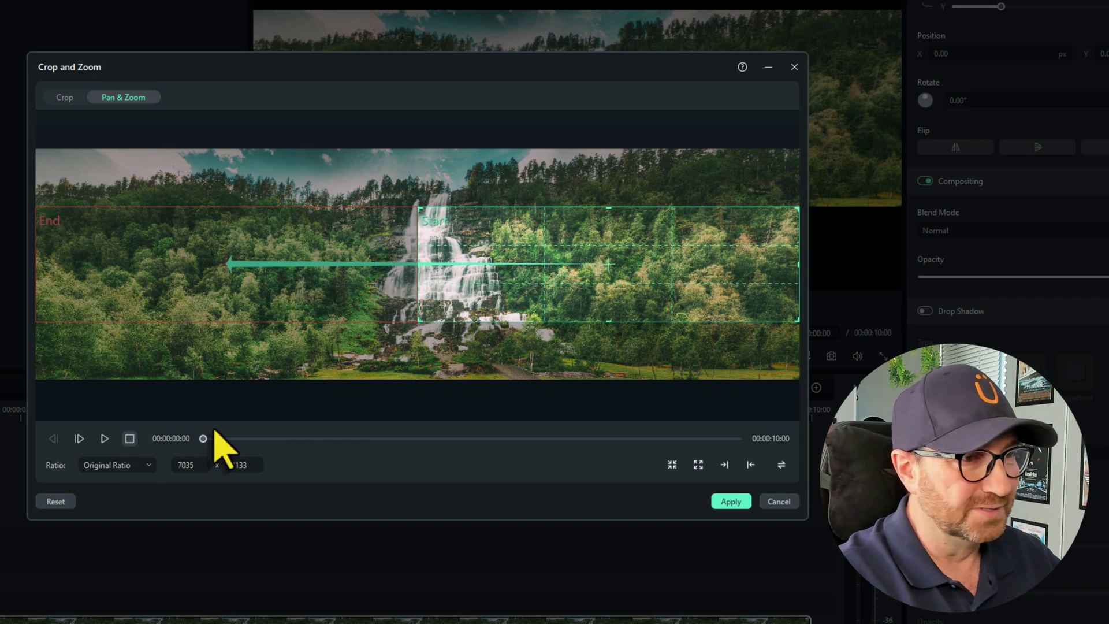
click(730, 502)
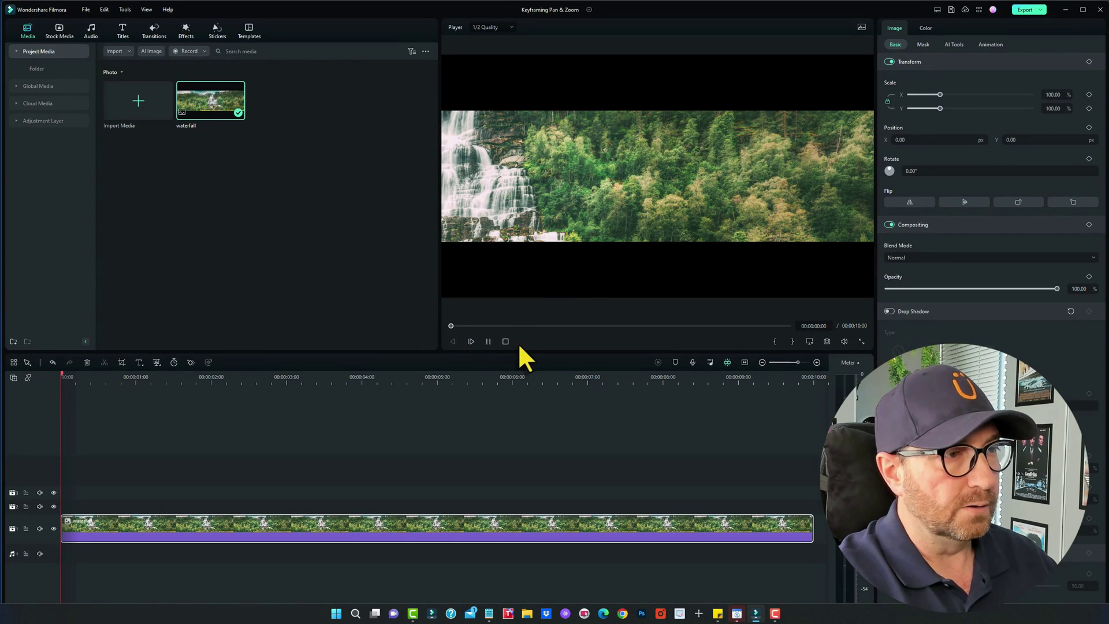
Play the pan, try Crop to Fit on the photo, then revert it with Ctrl+Z.
key(space)
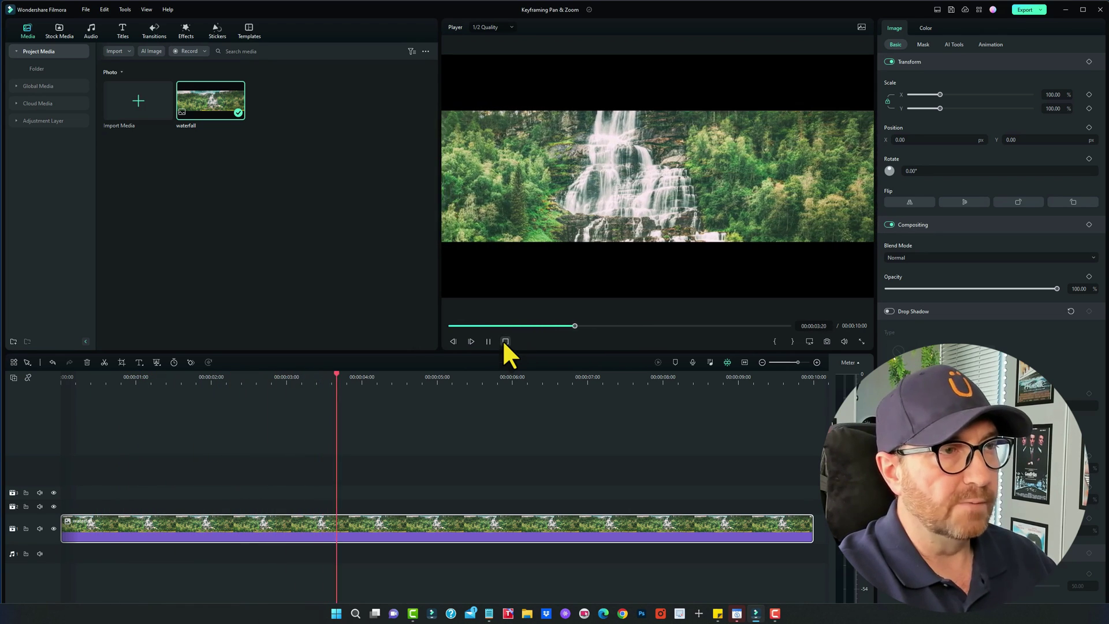
click(506, 341)
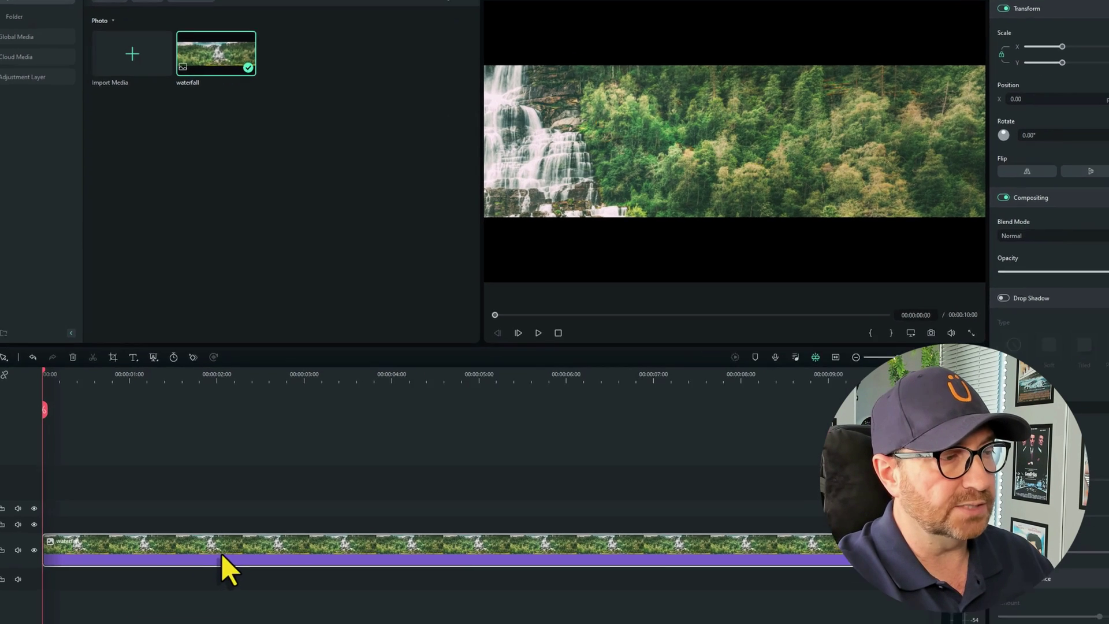
right_click(215, 533)
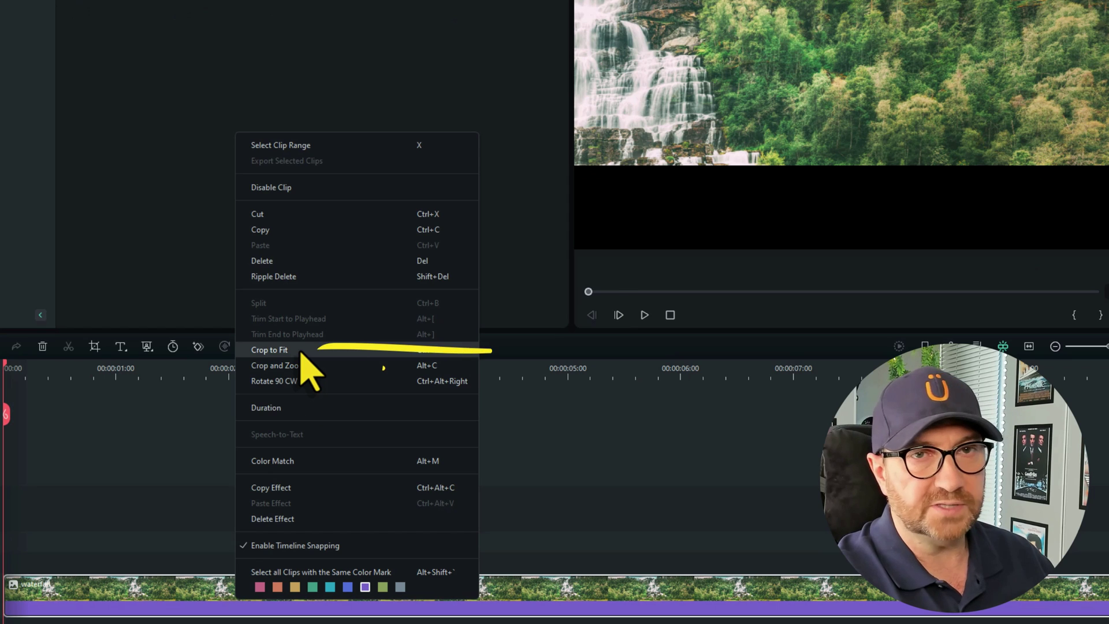
click(300, 350)
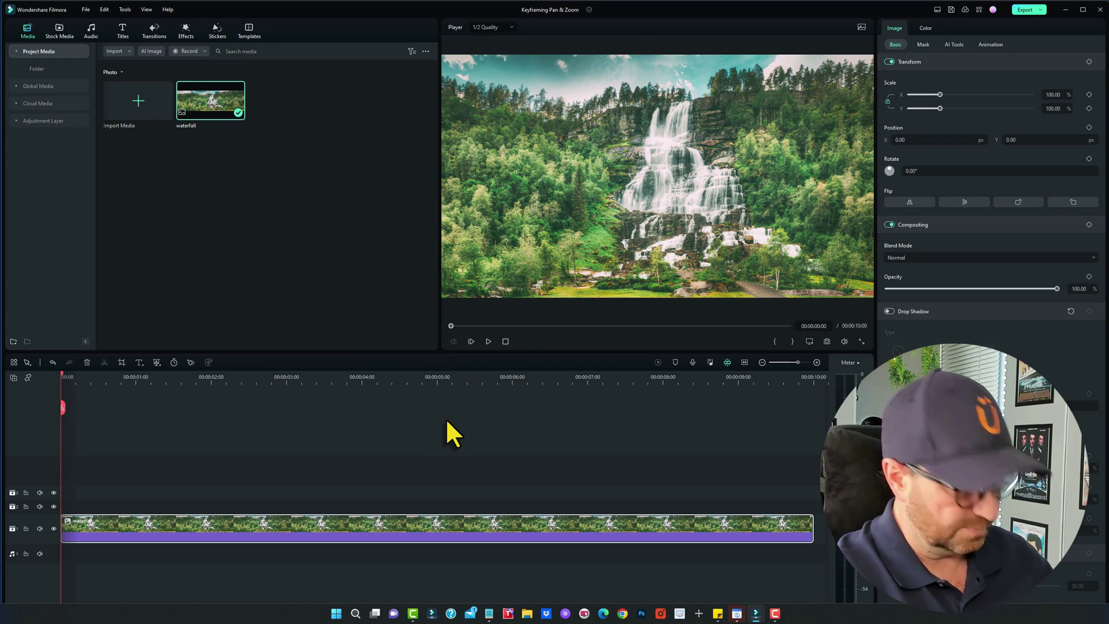
key(ctrl+z)
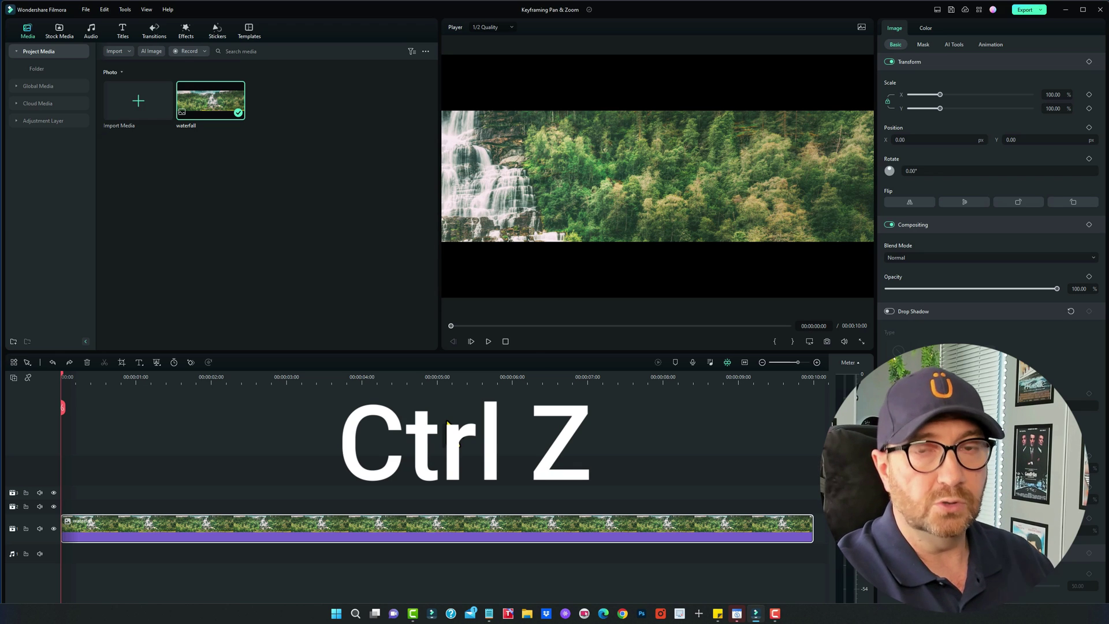
Preview the clip and scale the panoramic image to 186.39% to fill the frame.
click(487, 341)
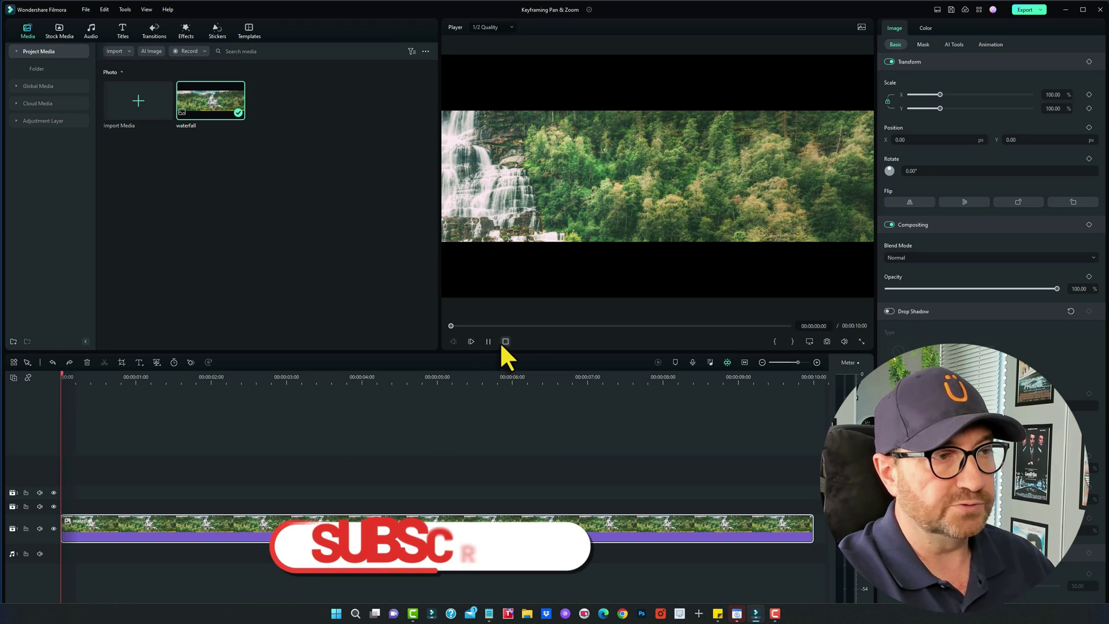
click(505, 341)
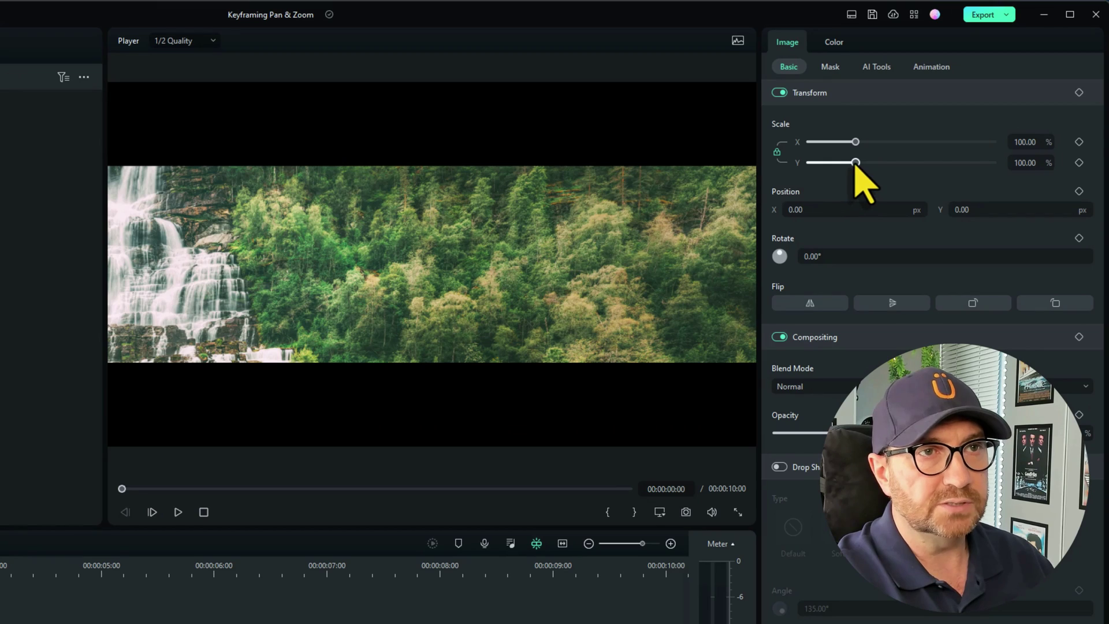
drag(856, 164, 896, 180)
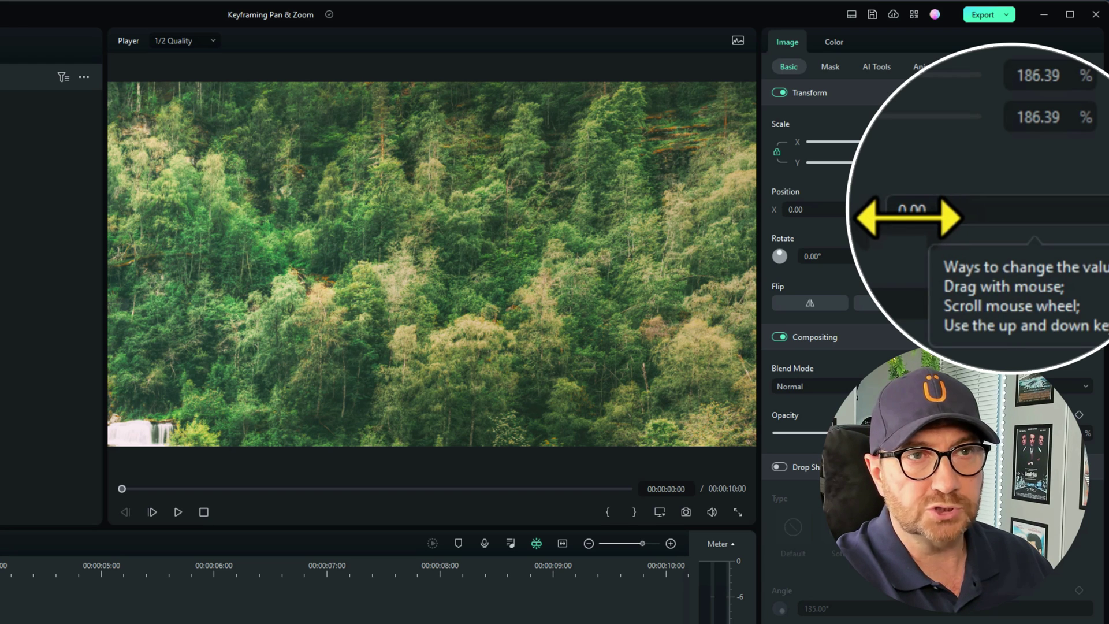
Test Position Y, reset it to 0, and set Position X to -1110 to show forest.
drag(913, 216, 850, 217)
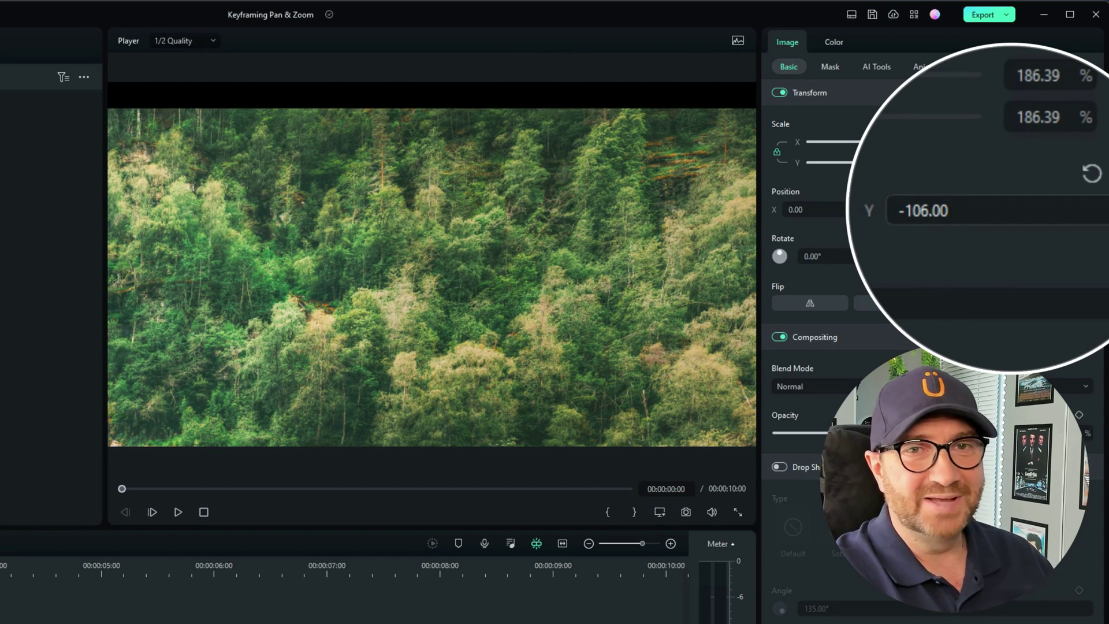
drag(851, 216, 936, 218)
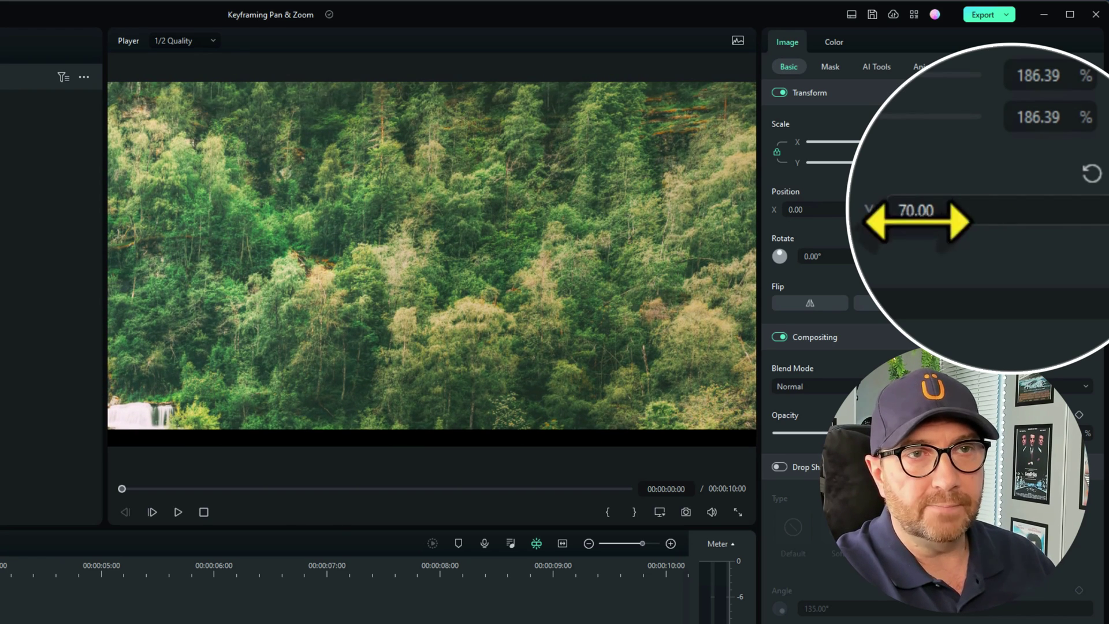
click(1091, 174)
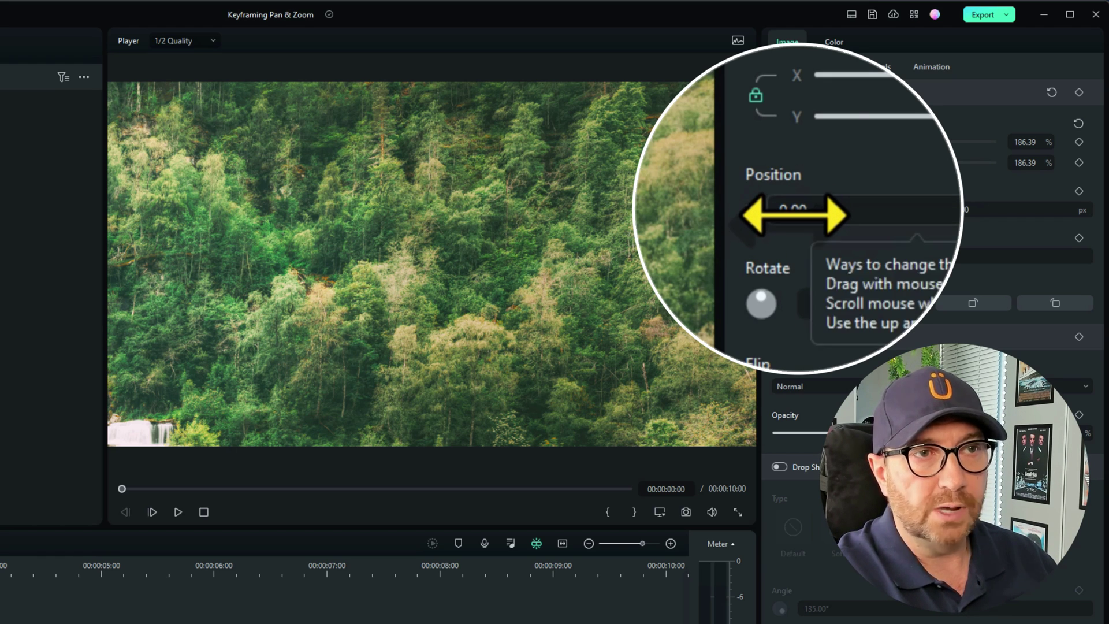
drag(794, 215, 554, 215)
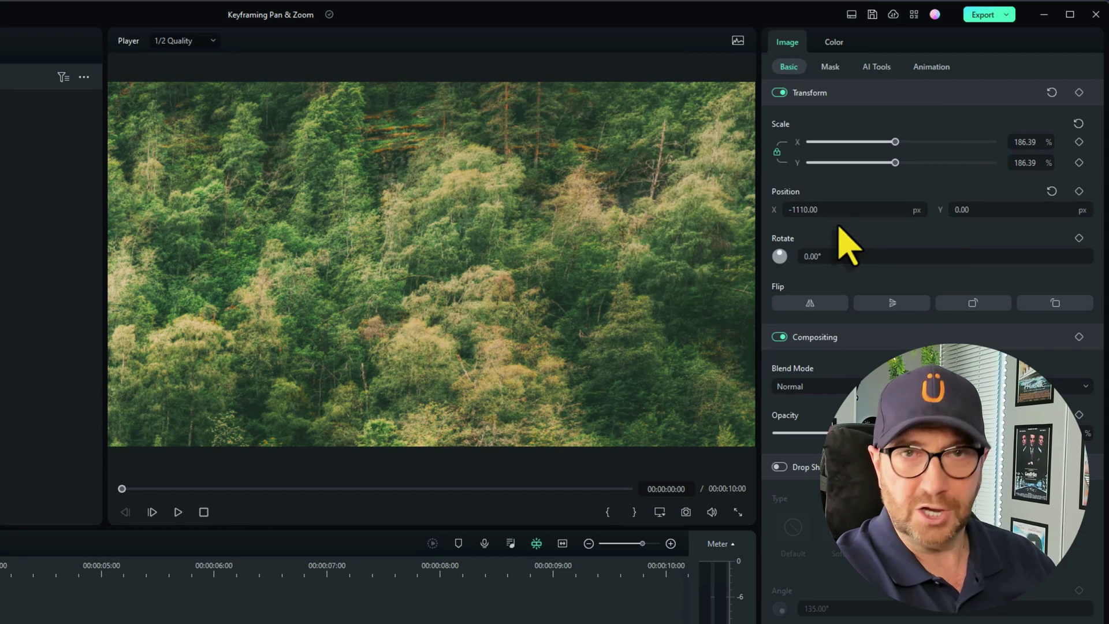
Add Transform keyframes at the clip's start 0:00 and end 10:00.
click(178, 512)
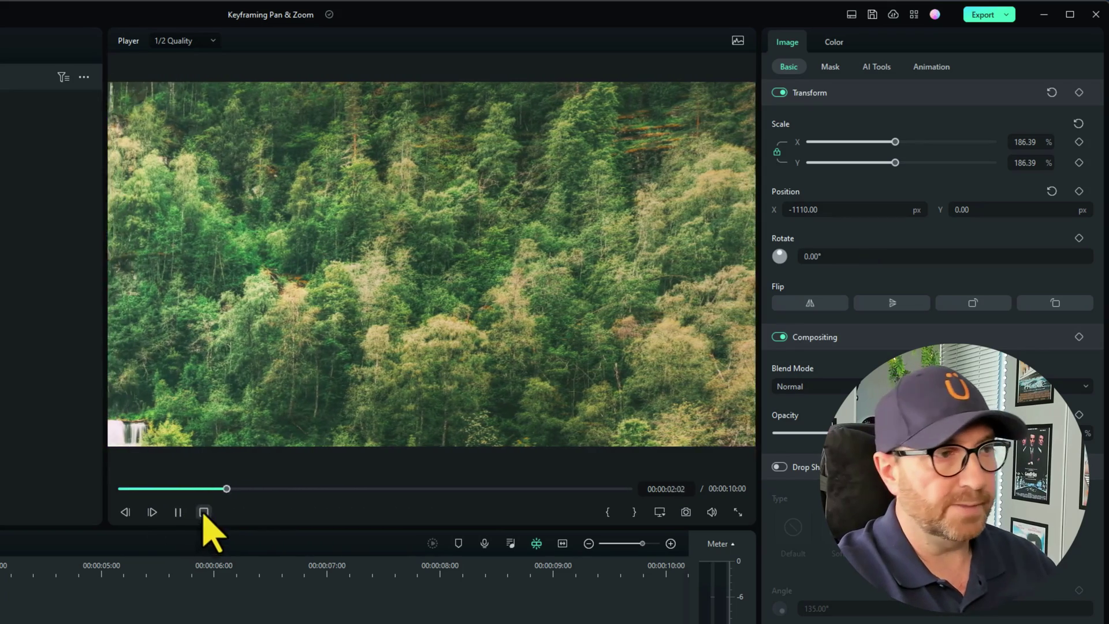
click(203, 513)
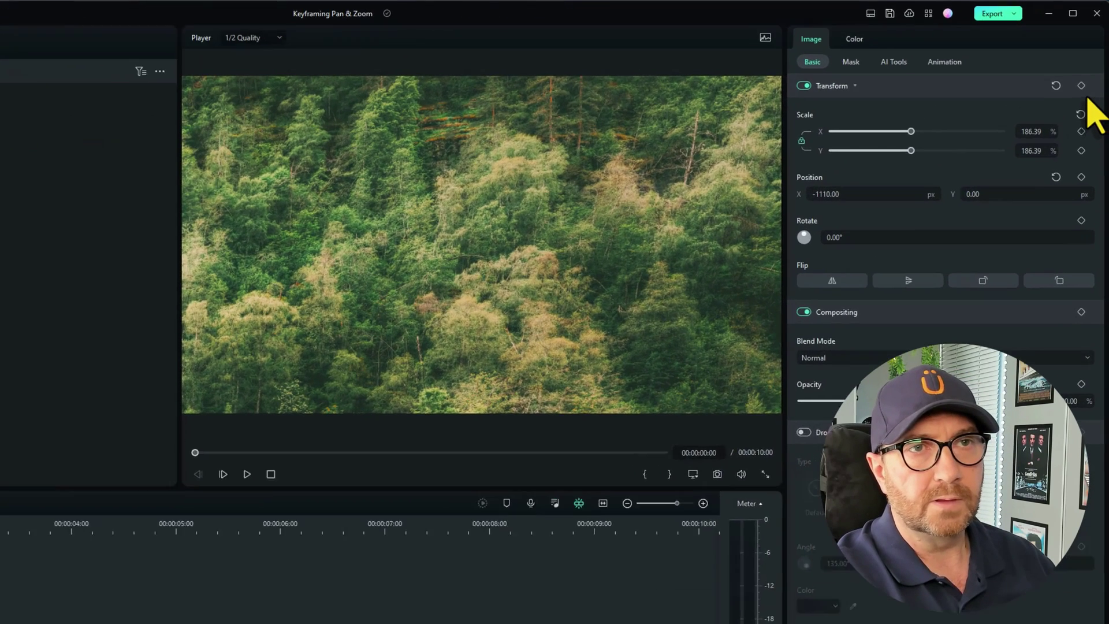
click(1089, 62)
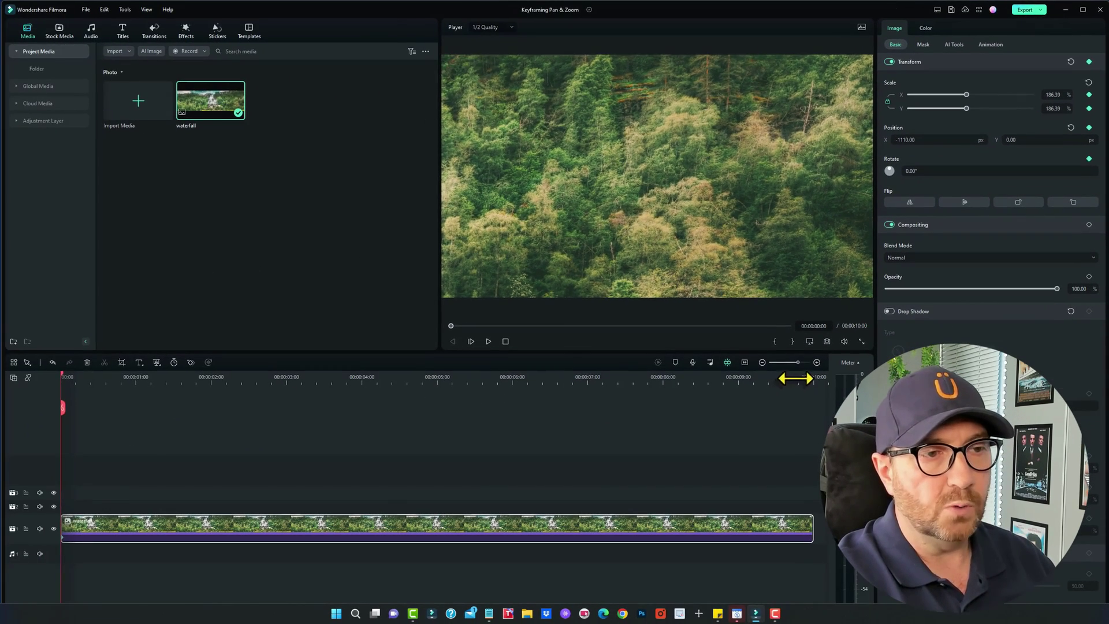
click(650, 559)
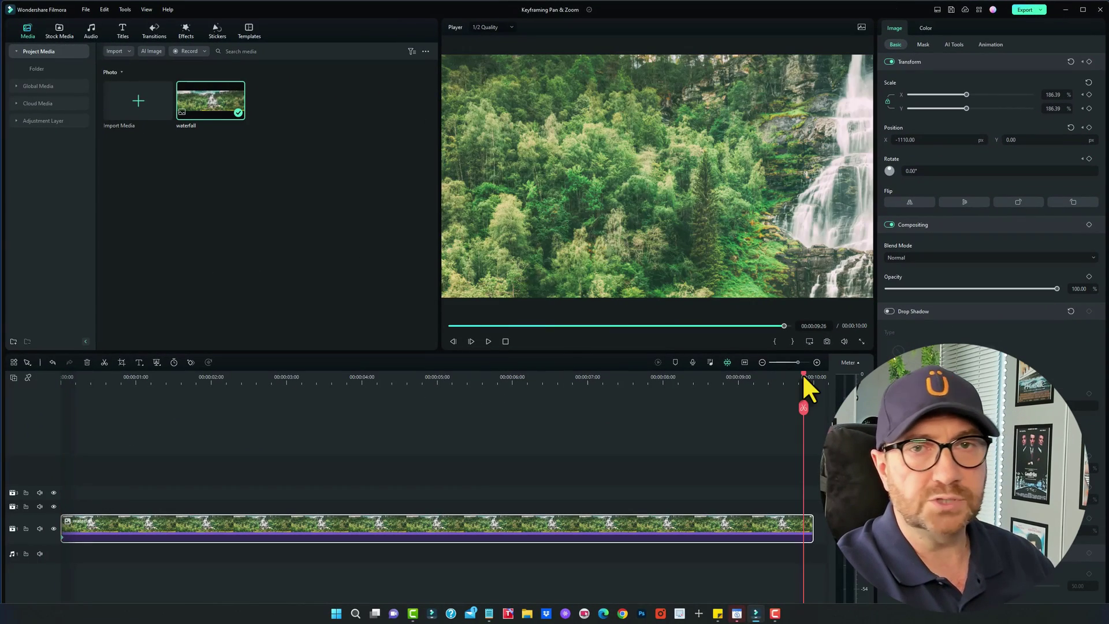
drag(804, 377, 814, 376)
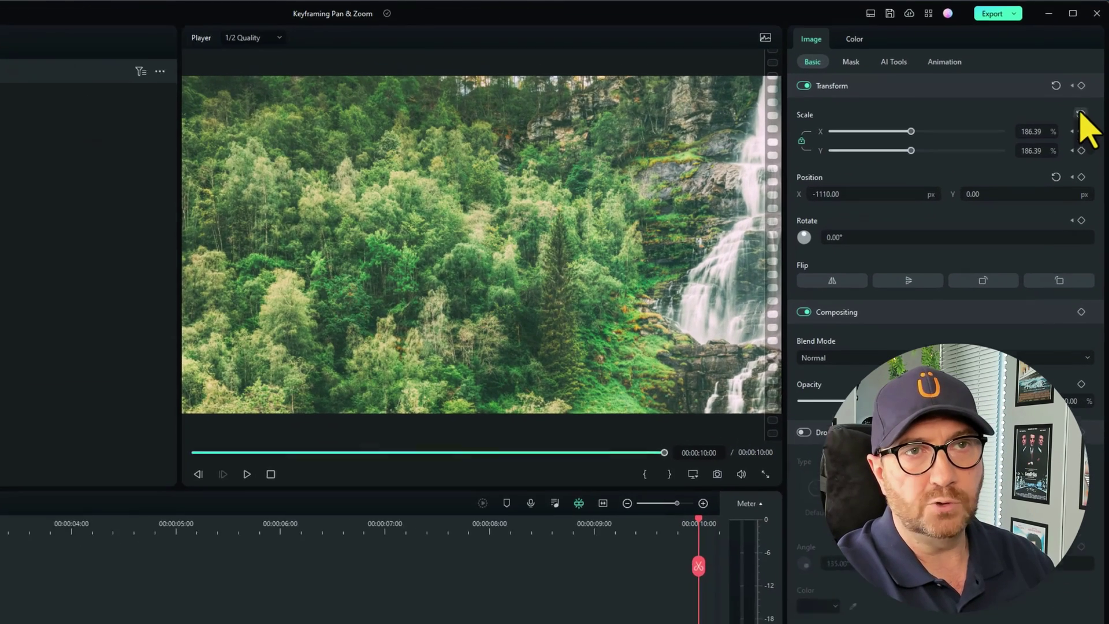
click(1089, 61)
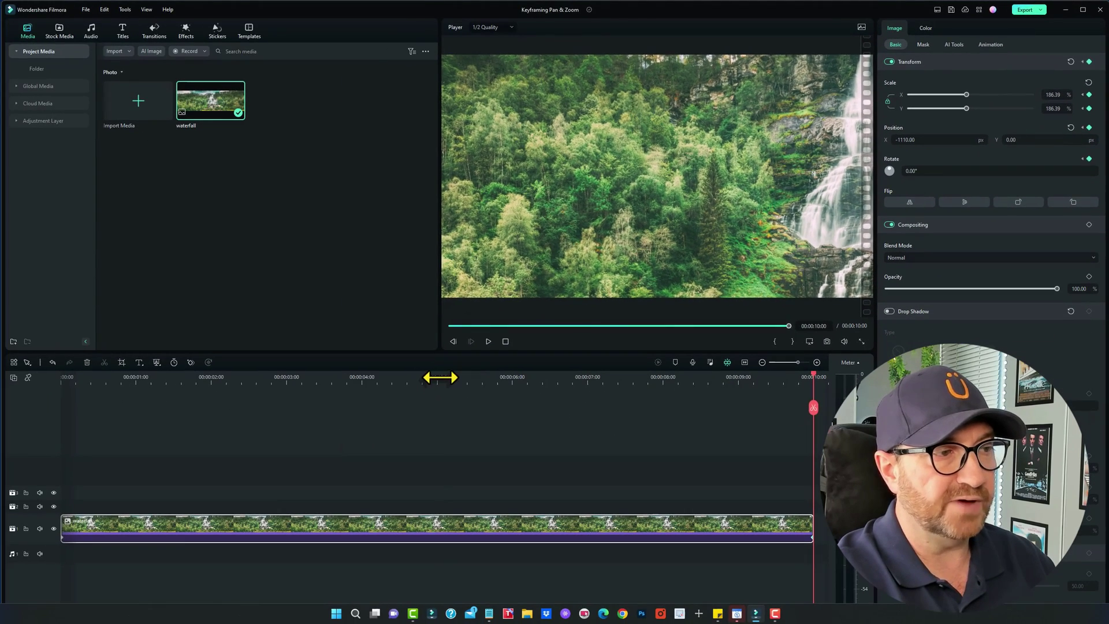
At 00:00:05:01, keyframe the image with Scale raised to 262.37%.
click(105, 565)
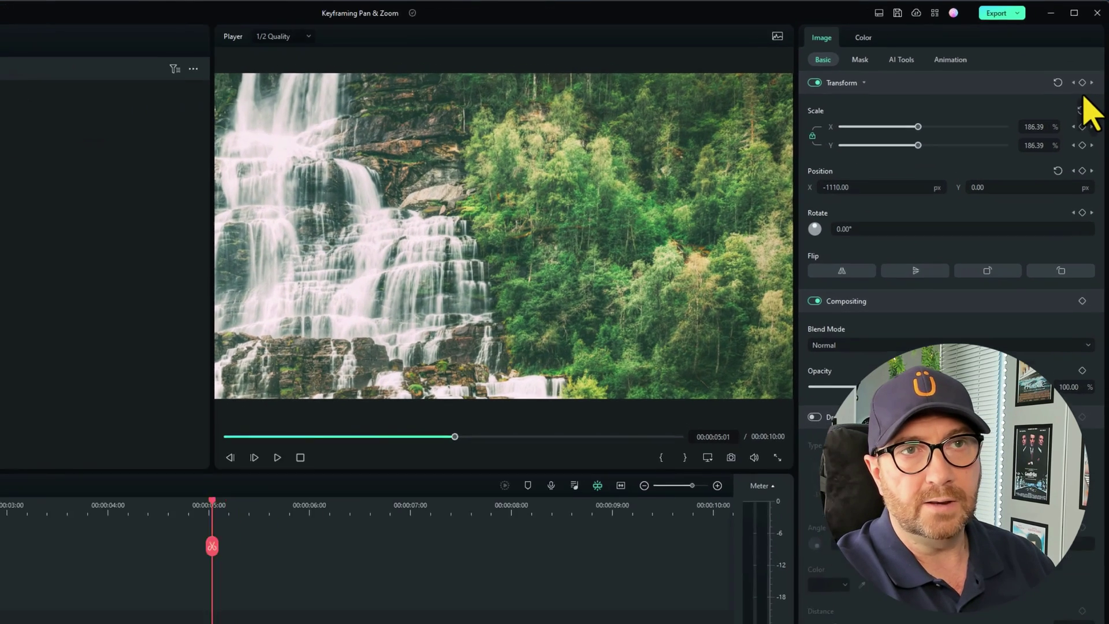
click(1089, 61)
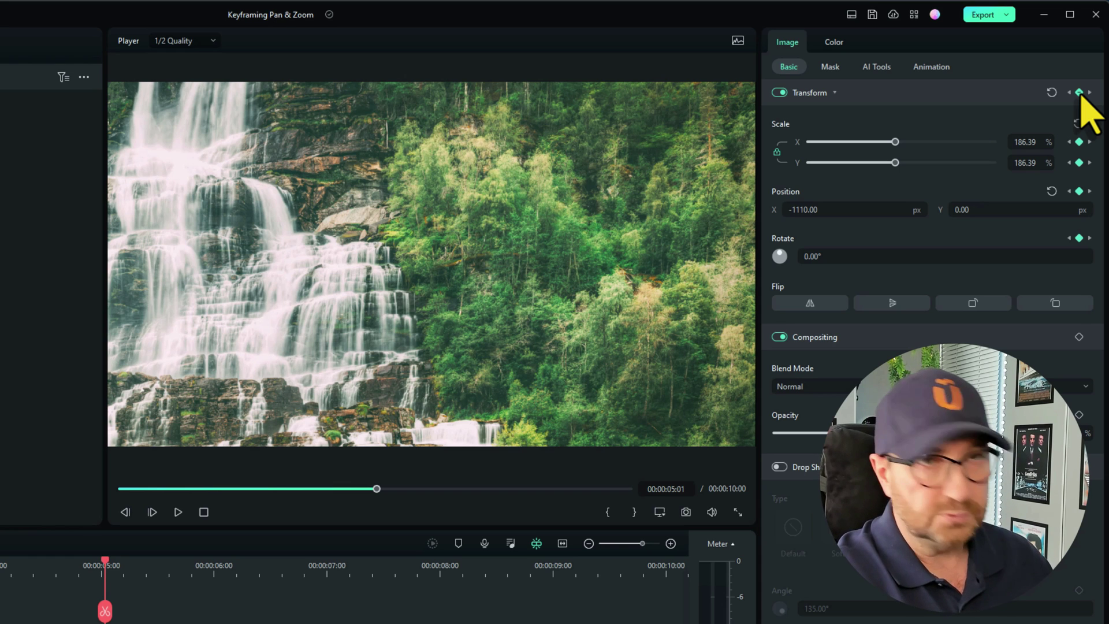
click(1079, 92)
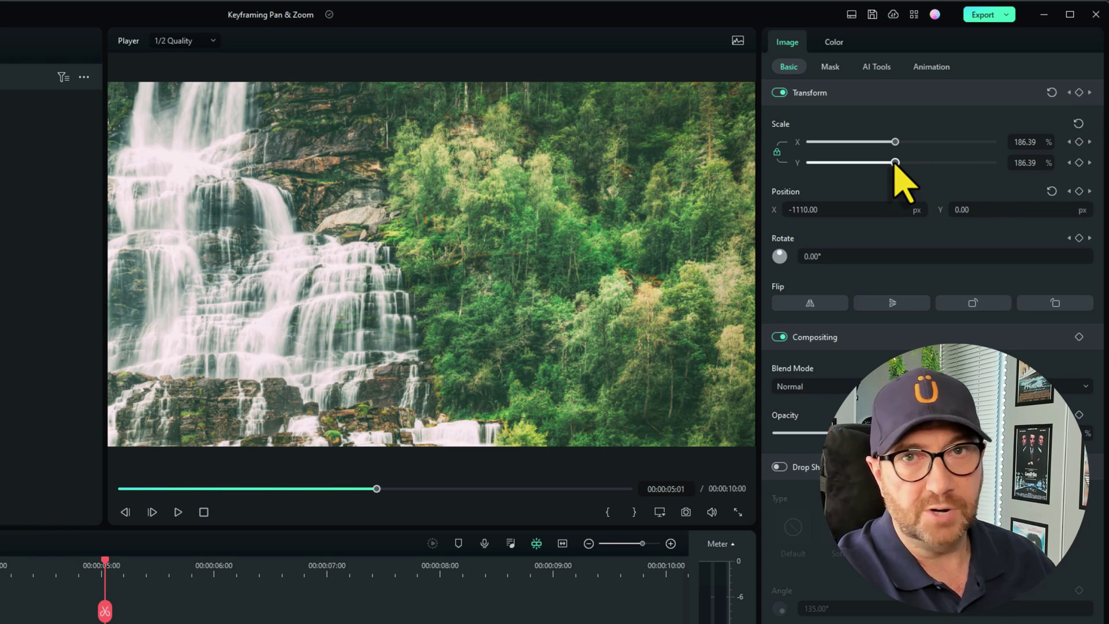
drag(895, 163, 930, 164)
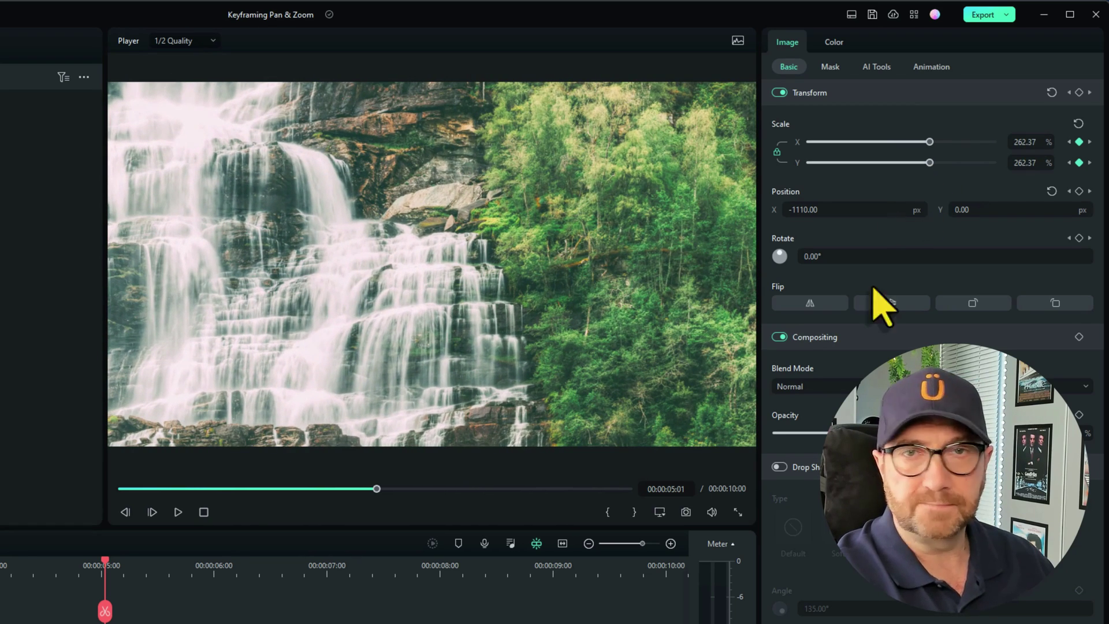
click(203, 512)
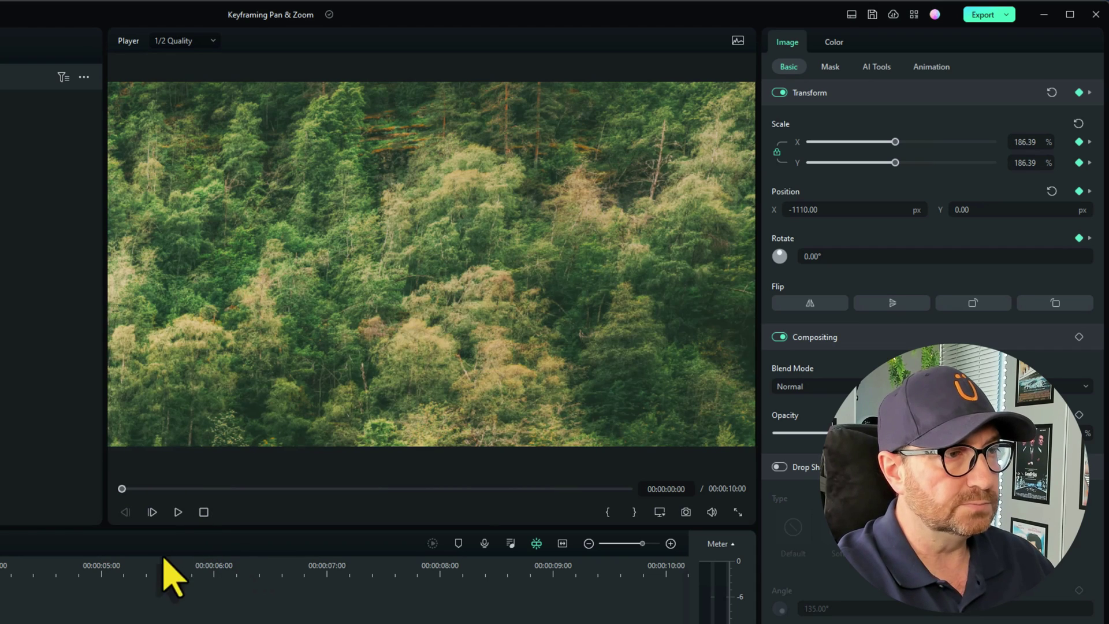
click(178, 512)
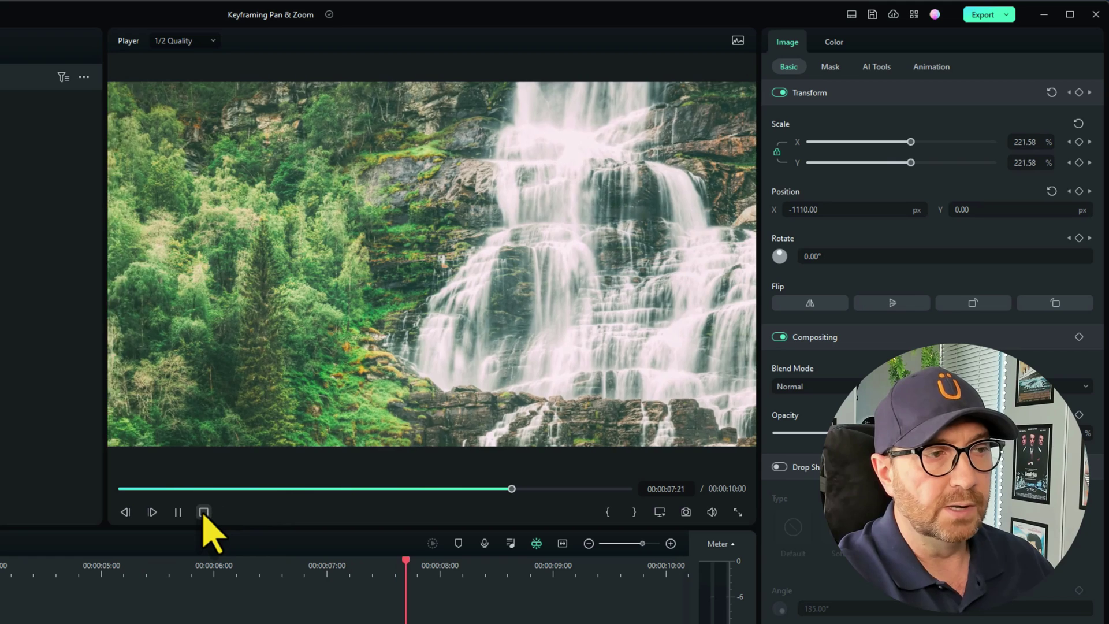
click(204, 513)
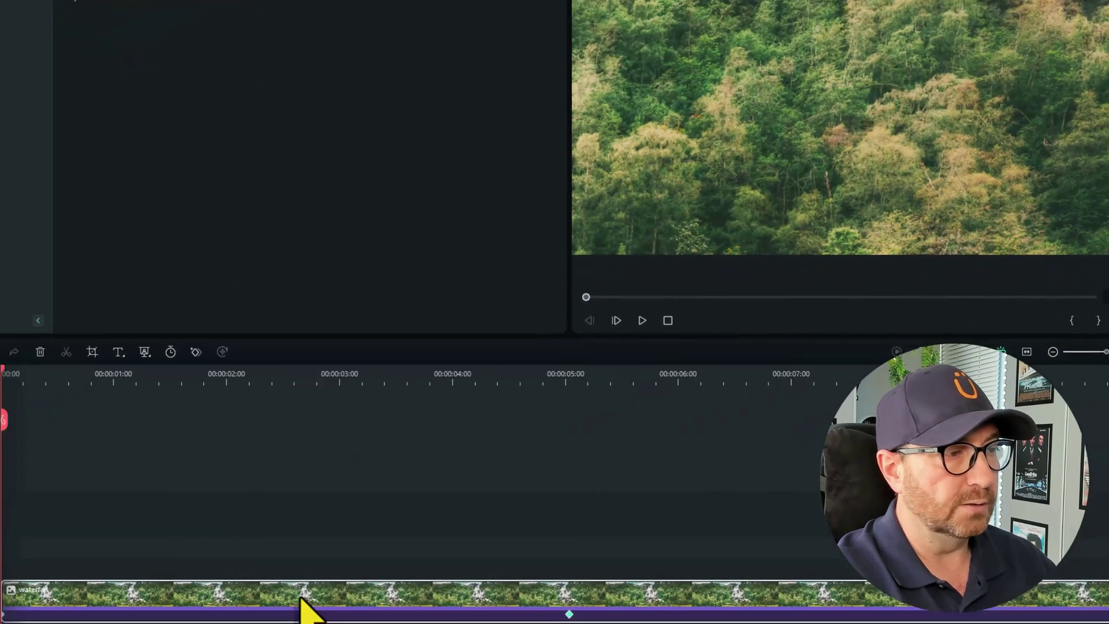
right_click(302, 596)
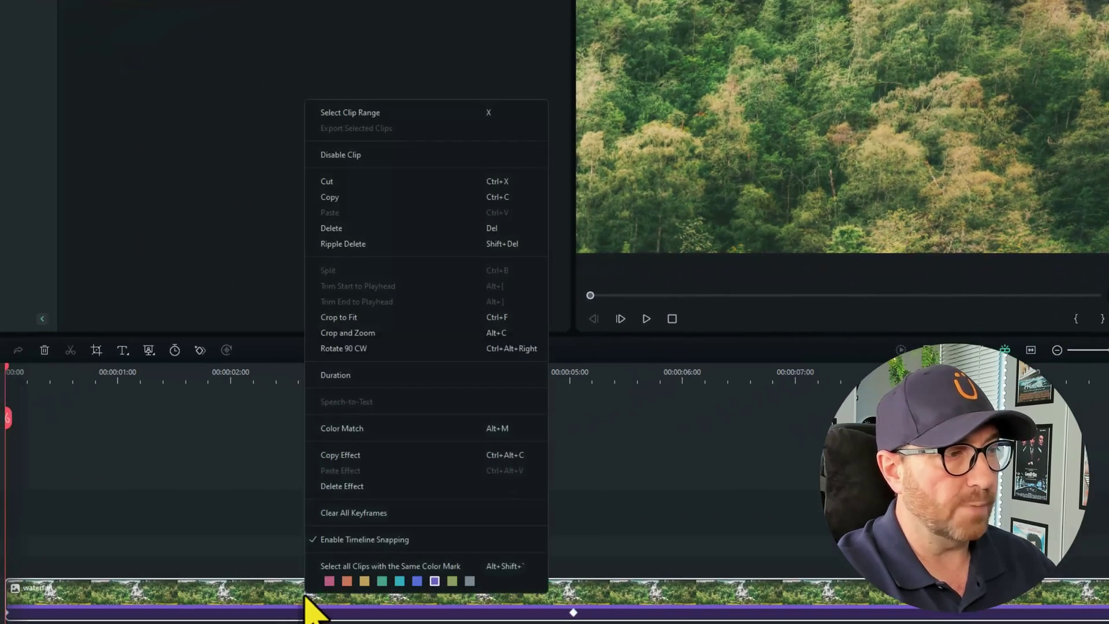
click(383, 334)
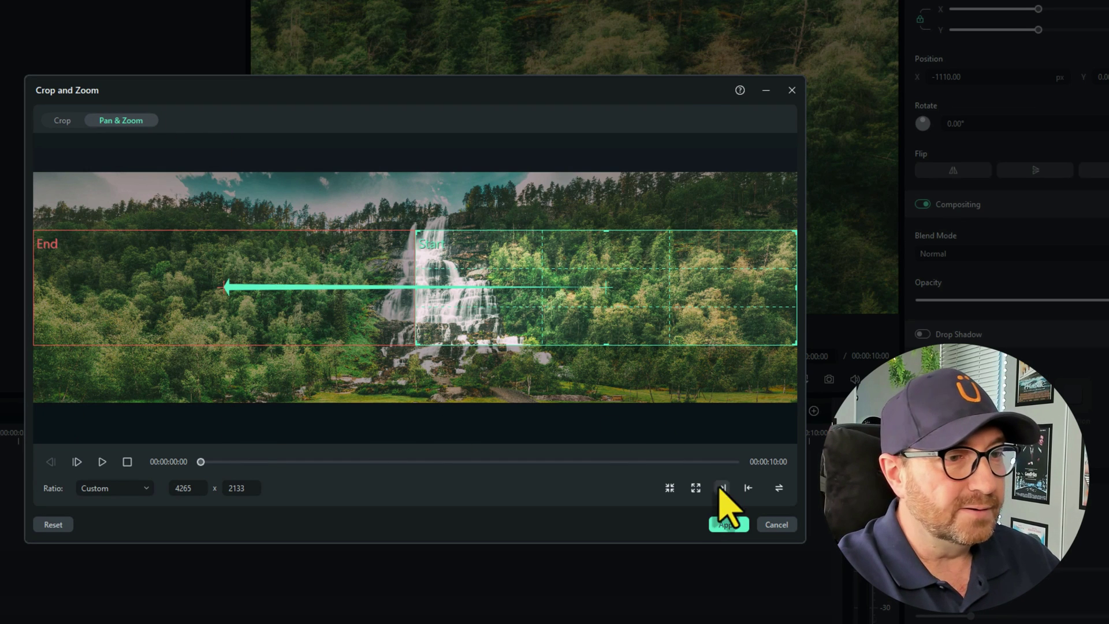
click(671, 488)
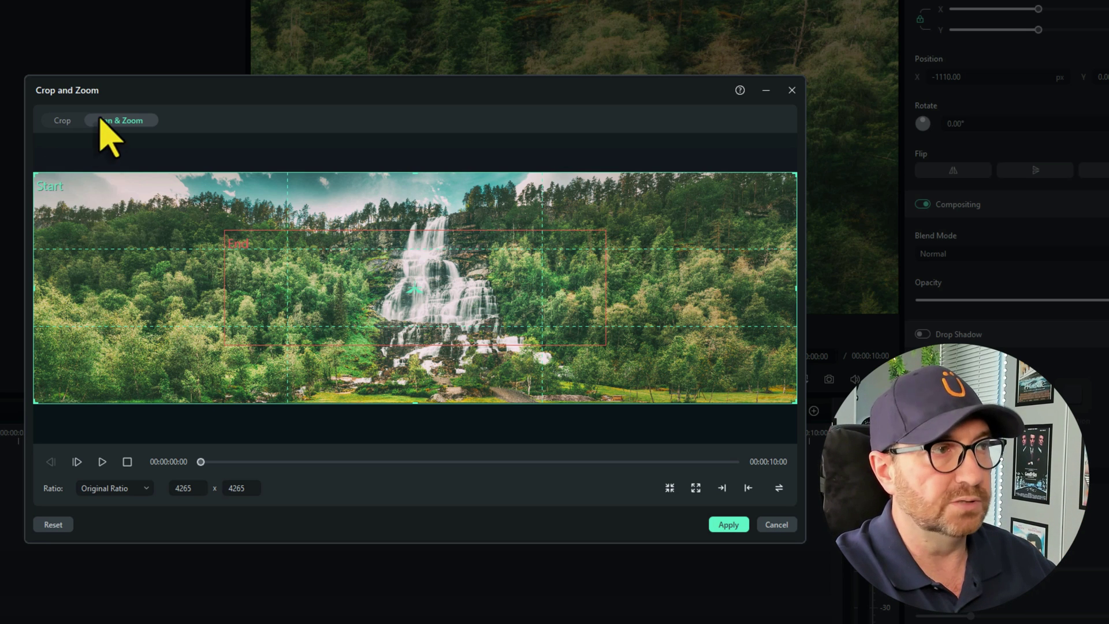
click(792, 90)
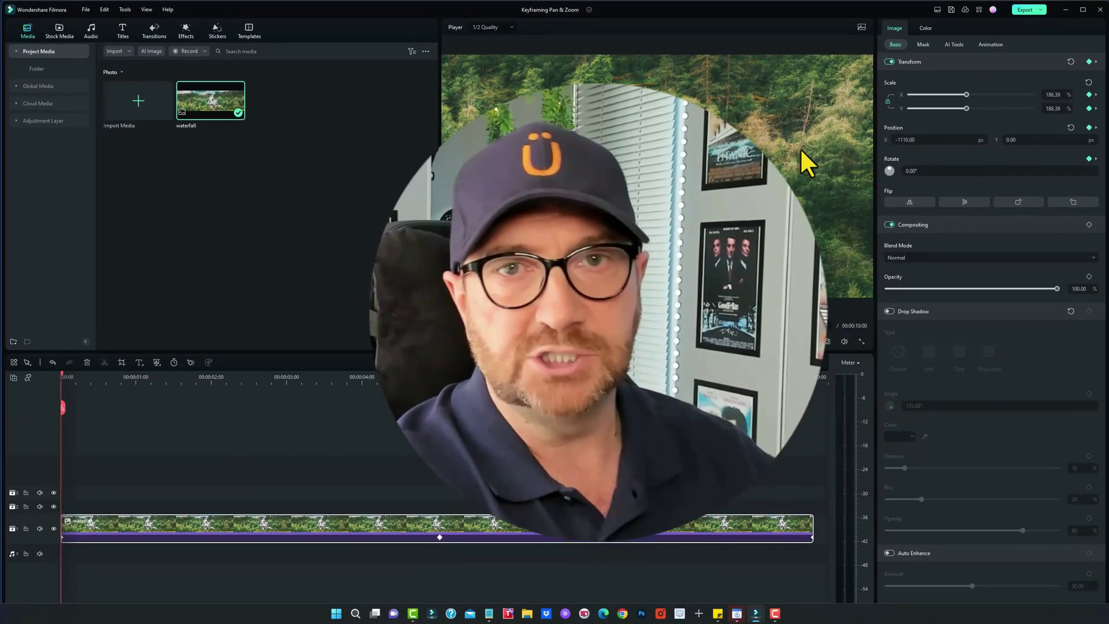